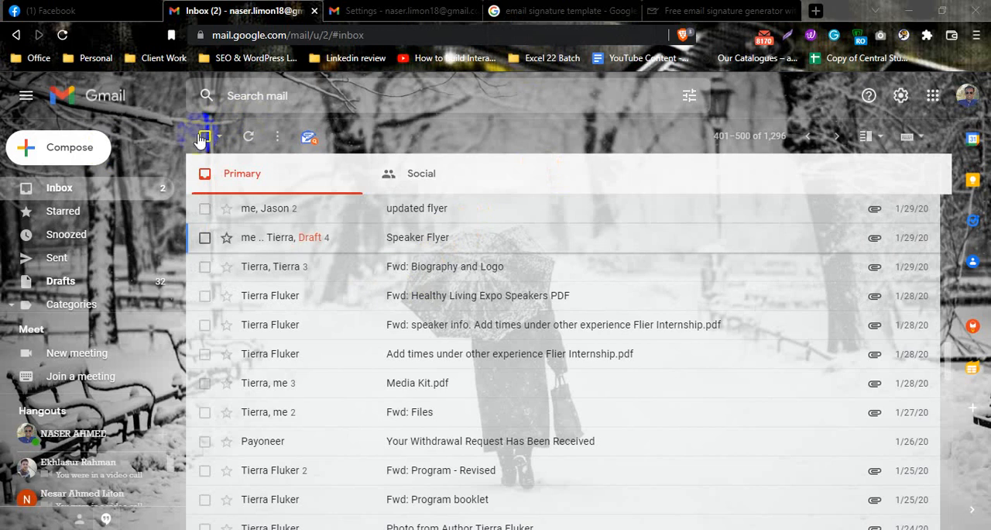
Start a new message and examine its automatic signature: the name, phone, email and social media links
{"action": "left_click", "coordinate": [77, 147]}
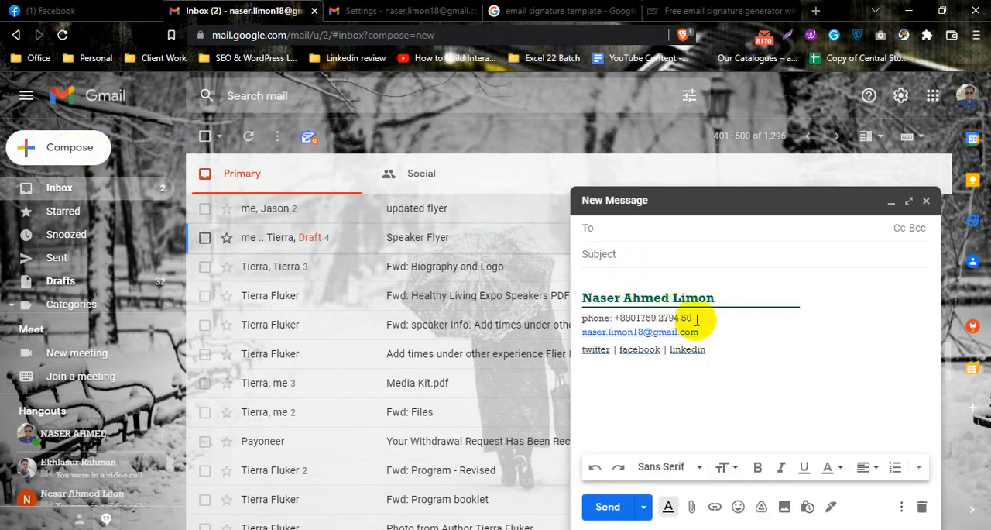
{"action": "left_click_drag", "start_coordinate": [708, 349], "coordinate": [579, 296]}
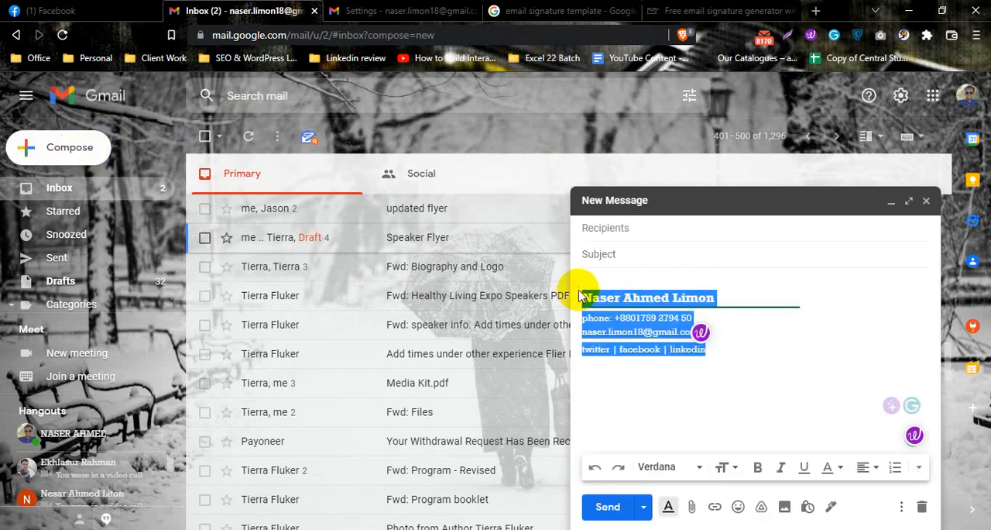
{"action": "left_click", "coordinate": [620, 273]}
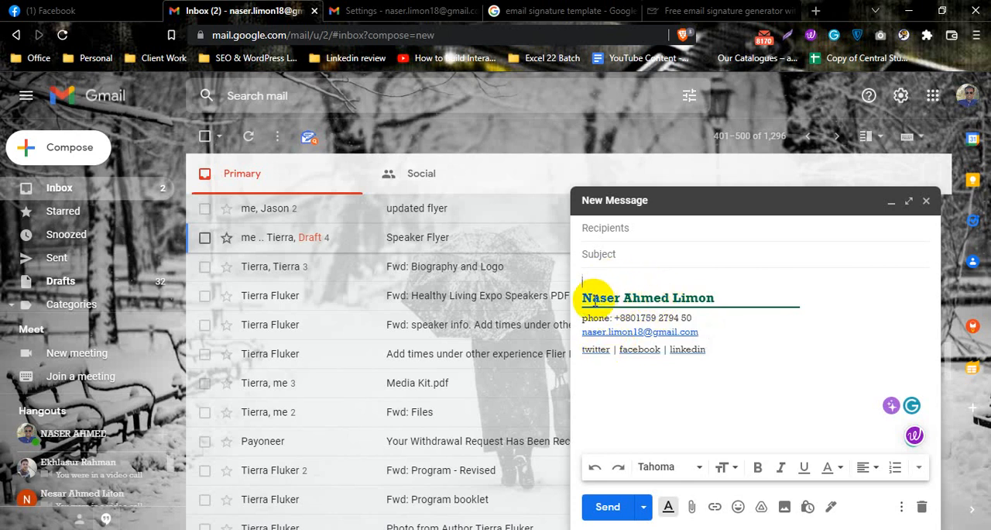
{"action": "left_click_drag", "start_coordinate": [590, 298], "coordinate": [813, 306]}
{"action": "key", "text": "ctrl+z"}
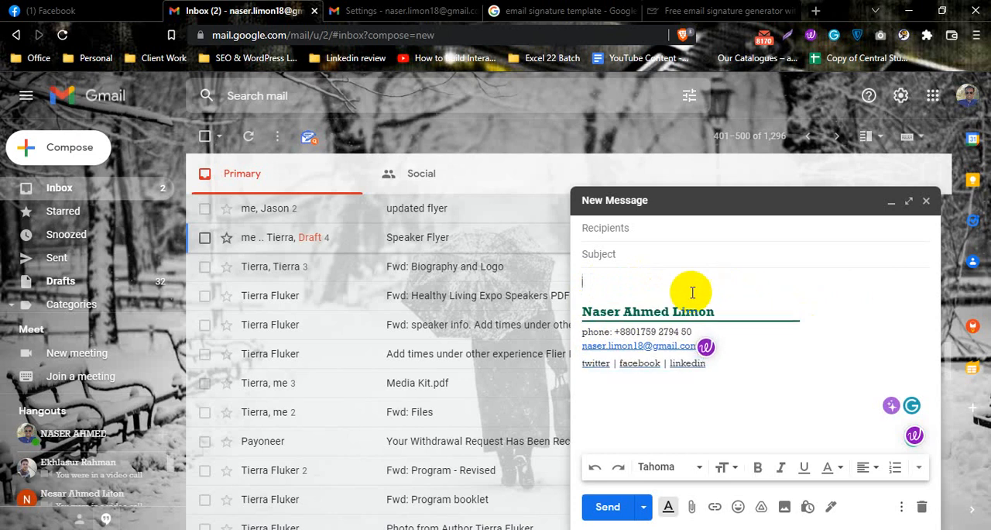
{"action": "left_click_drag", "start_coordinate": [593, 331], "coordinate": [637, 332]}
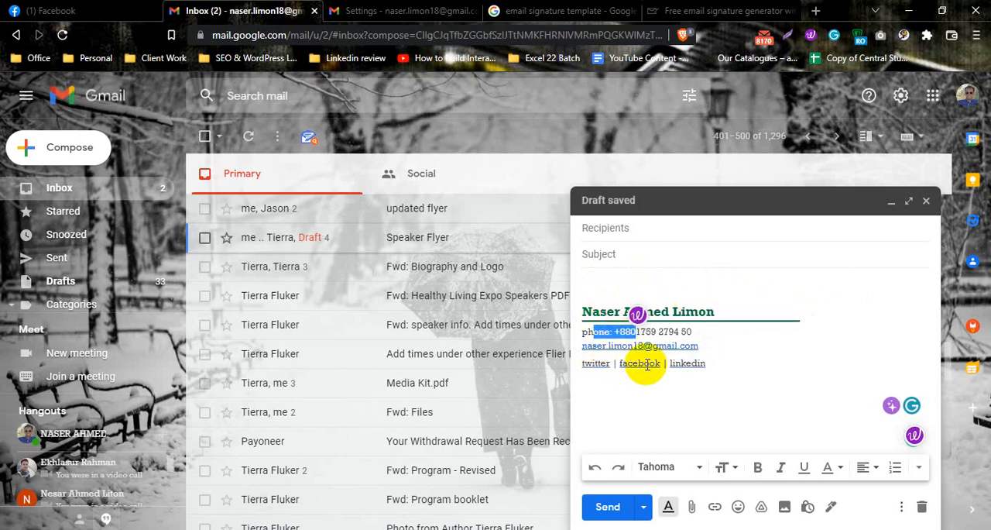
{"action": "left_click", "coordinate": [646, 364]}
{"action": "left_click", "coordinate": [694, 363]}
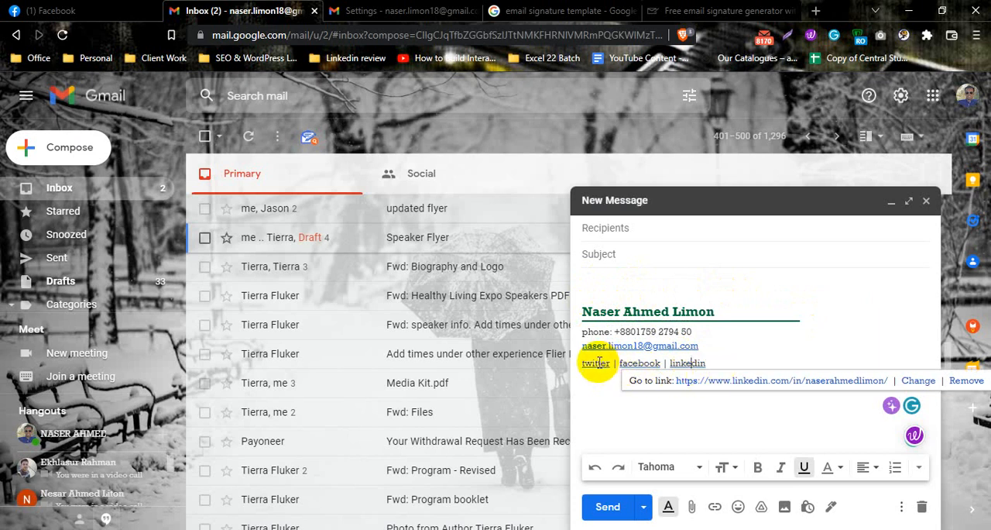
Open two more new messages to check their automatic signatures, and close both extra drafts
{"action": "left_click", "coordinate": [78, 144]}
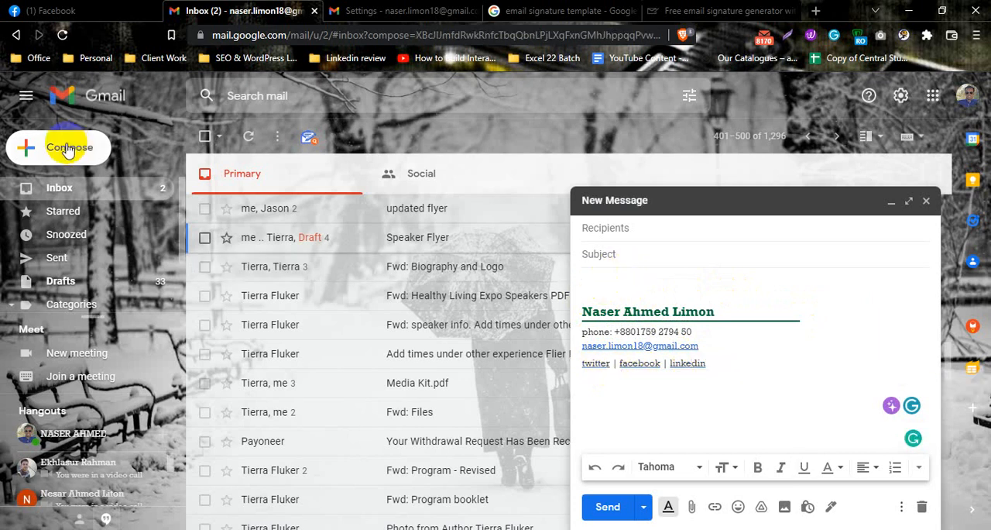
{"action": "left_click", "coordinate": [78, 145]}
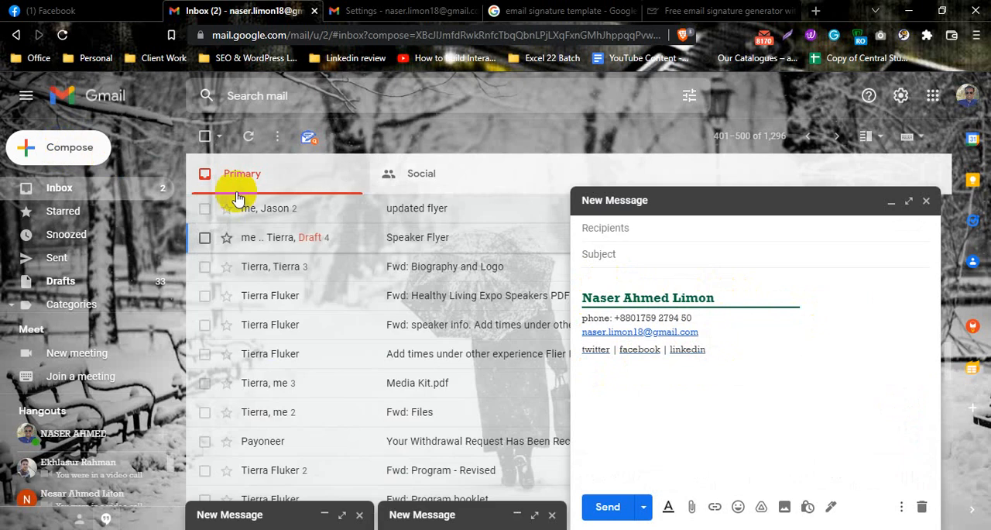
{"action": "left_click", "coordinate": [927, 201]}
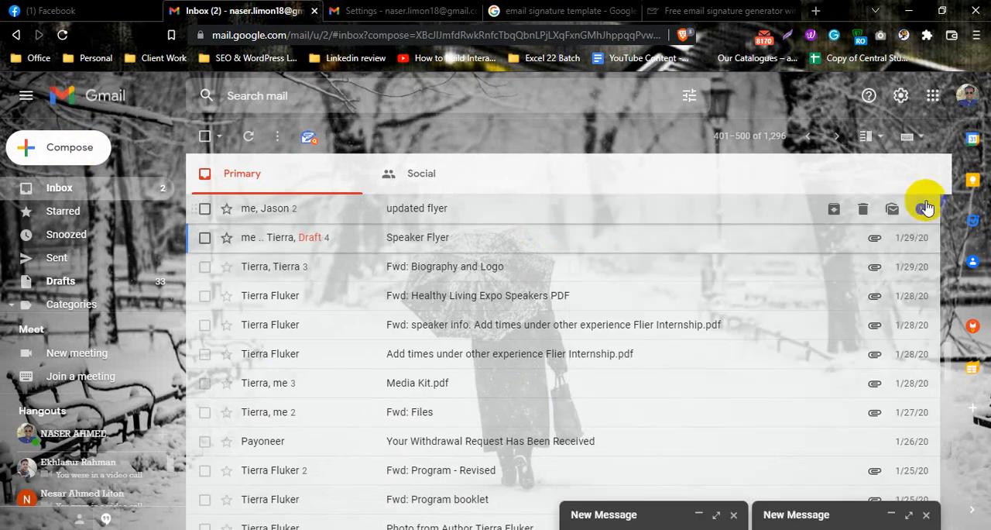
{"action": "left_click", "coordinate": [839, 514]}
{"action": "left_click", "coordinate": [926, 201]}
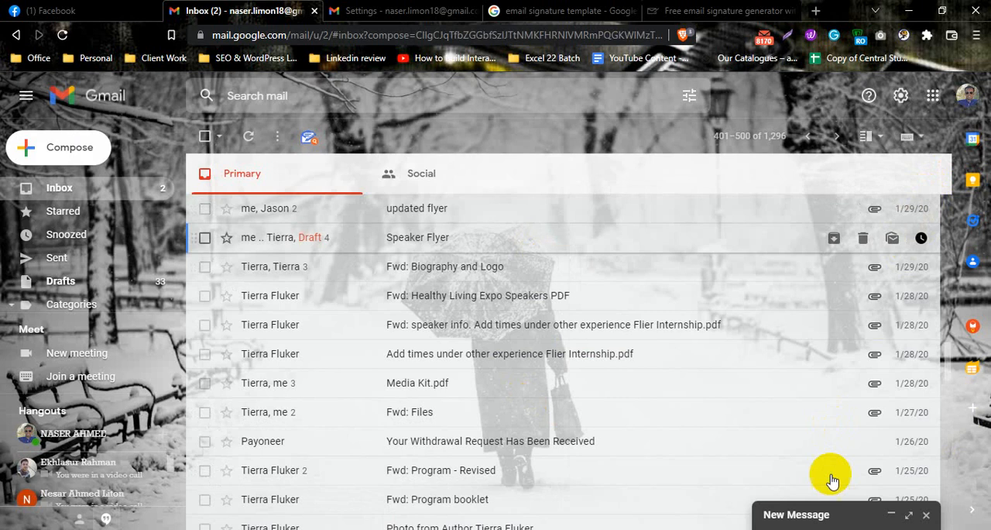
Replace the signature in the remaining draft with plain lines for the sender's full name, "email" and "Phone"
{"action": "left_click", "coordinate": [834, 515]}
{"action": "mouse_move", "coordinate": [730, 367]}
{"action": "left_mouse_down"}
{"action": "mouse_move", "coordinate": [581, 297]}
{"action": "mouse_move", "coordinate": [563, 299]}
{"action": "left_mouse_up"}
{"action": "key", "text": "BackSpace"}
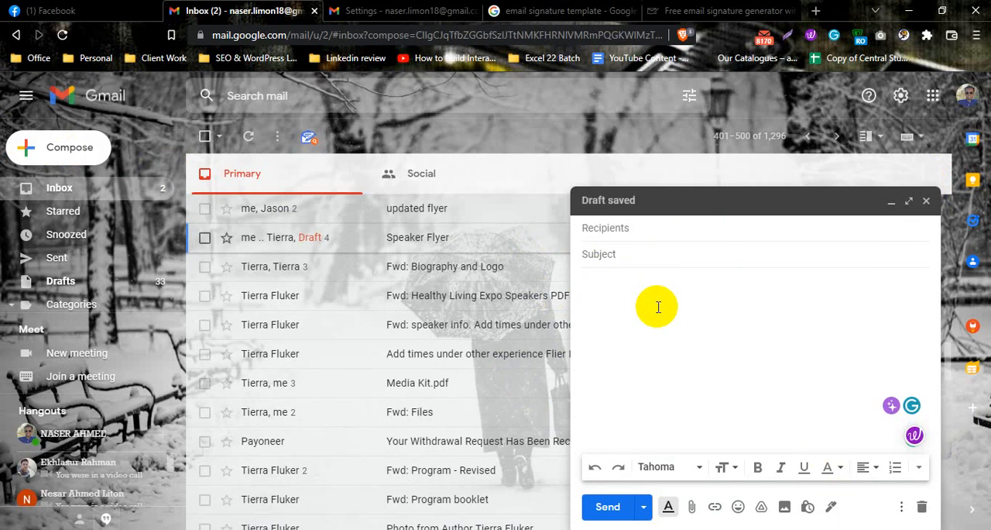
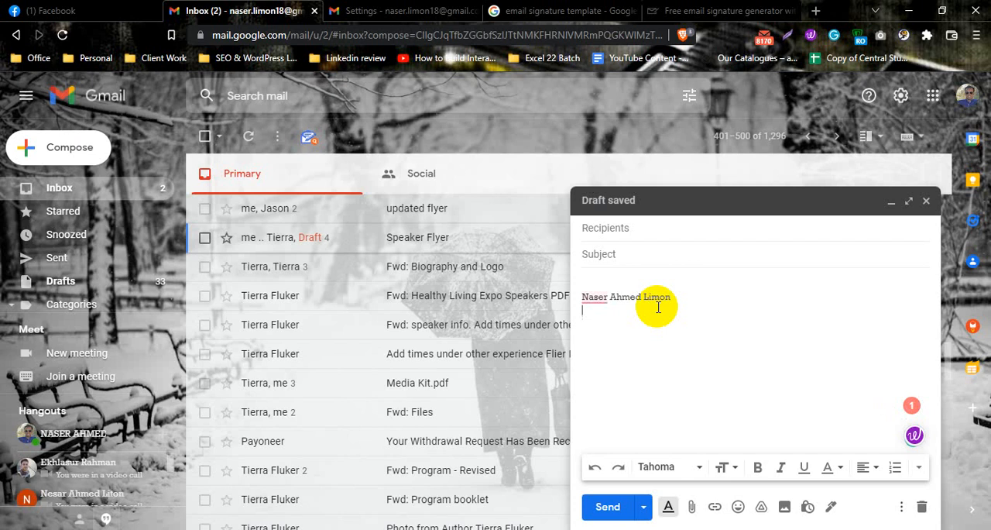
{"action": "key", "text": "Return"}
{"action": "type", "text": "Phone"}
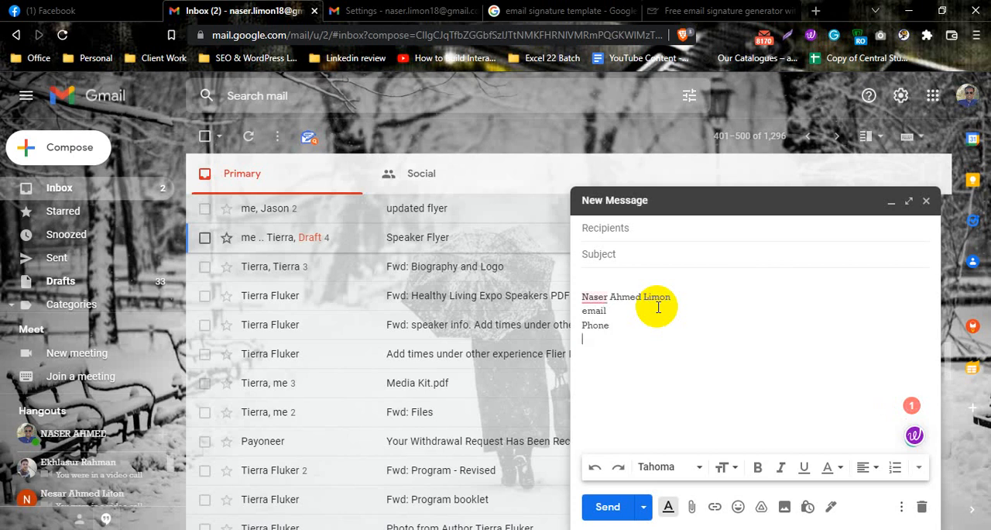
{"action": "key", "text": "Return"}
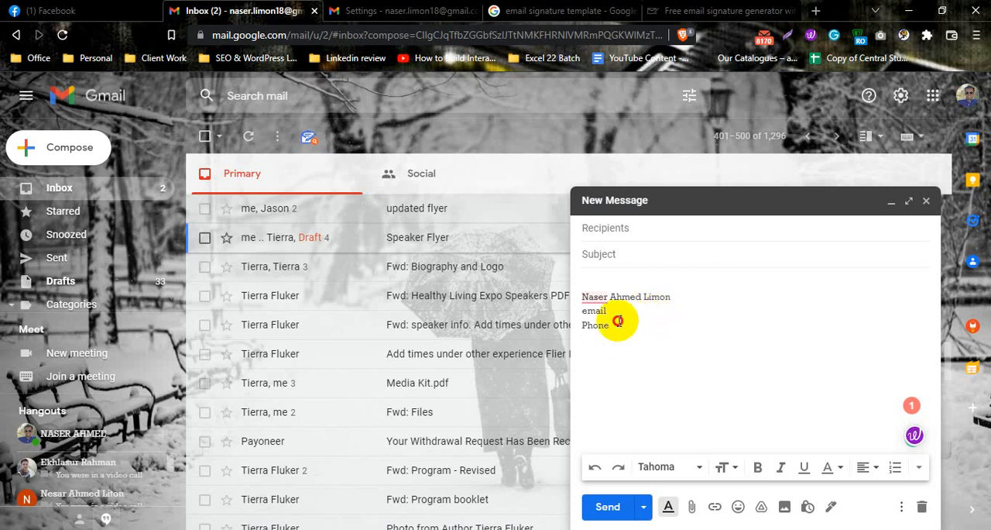
Clear the plain contact lines from the message body and close the draft
{"action": "left_click_drag", "start_coordinate": [620, 318], "coordinate": [577, 265]}
{"action": "key", "text": "BackSpace"}
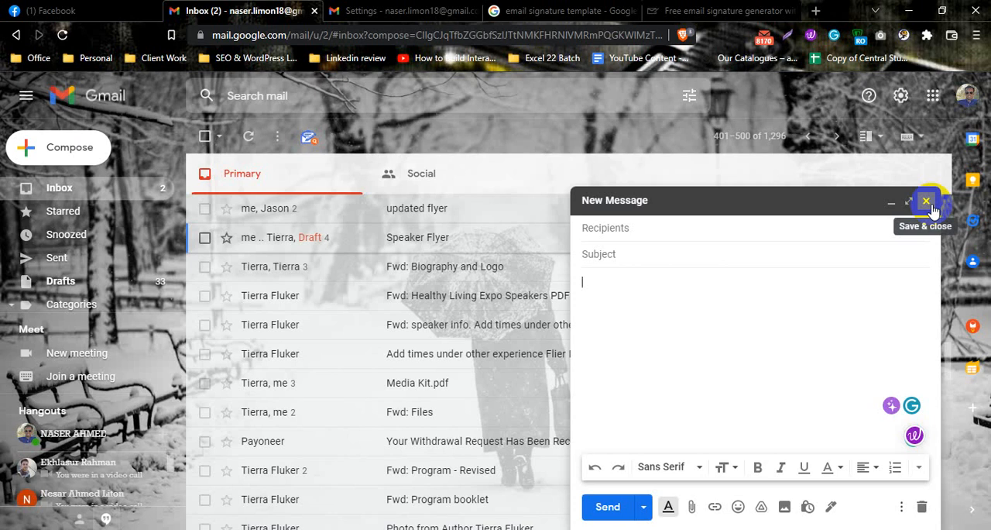
{"action": "left_click", "coordinate": [930, 205]}
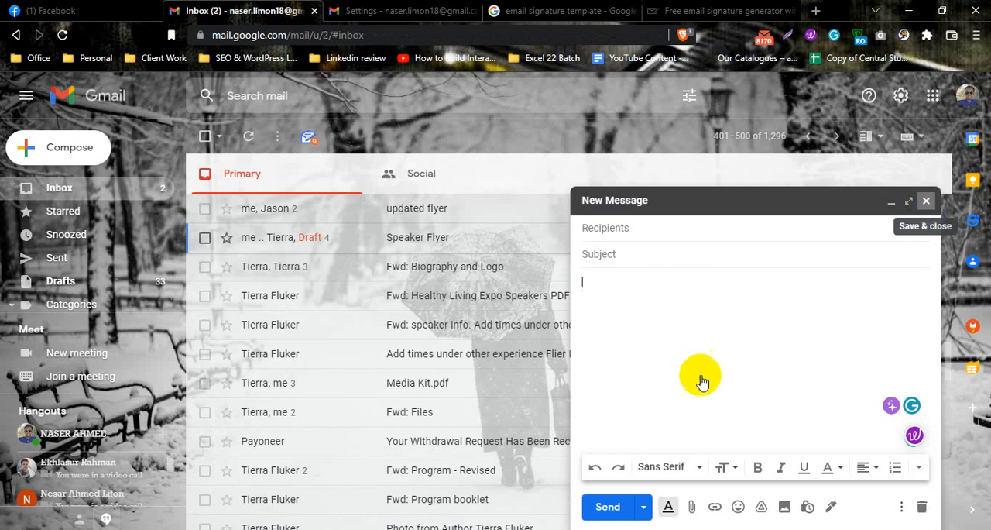
Display the quick settings, and switch to the full Gmail settings page that is already open
{"action": "left_click", "coordinate": [897, 138]}
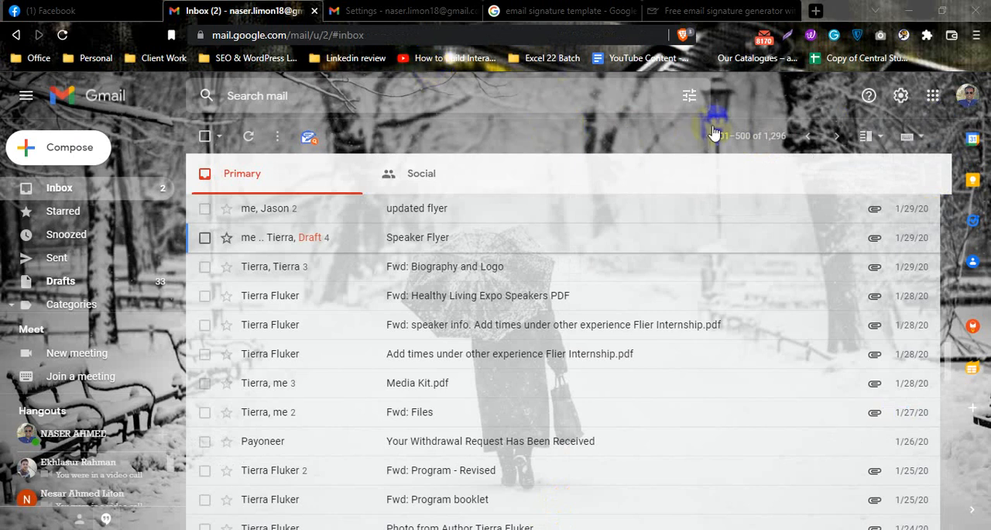
{"action": "left_click", "coordinate": [901, 95]}
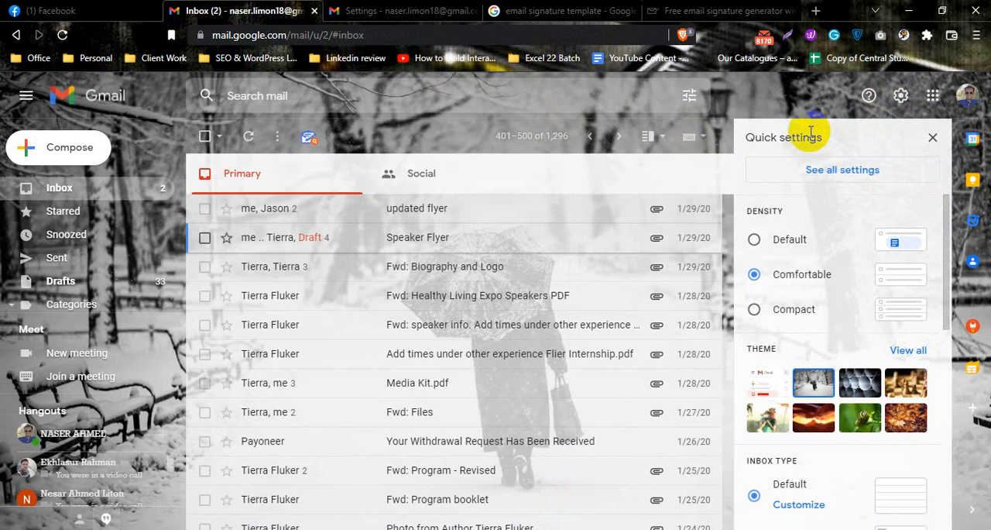
{"action": "left_click", "coordinate": [901, 98]}
{"action": "left_click", "coordinate": [901, 98]}
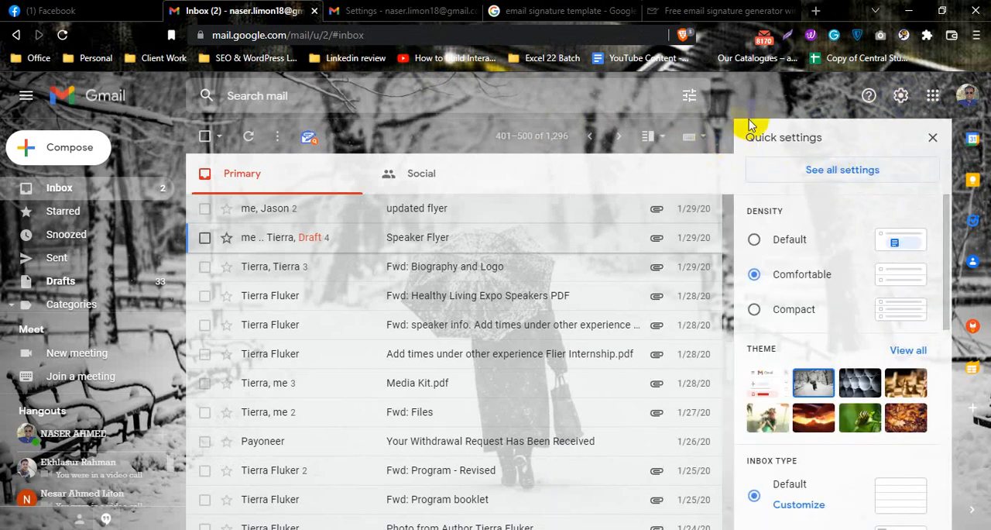
{"action": "left_click", "coordinate": [373, 11]}
Look through the General settings to find the Signature section and where changes are saved
{"action": "scroll", "coordinate": [542, 223], "scroll_direction": "up", "scroll_amount": 3}
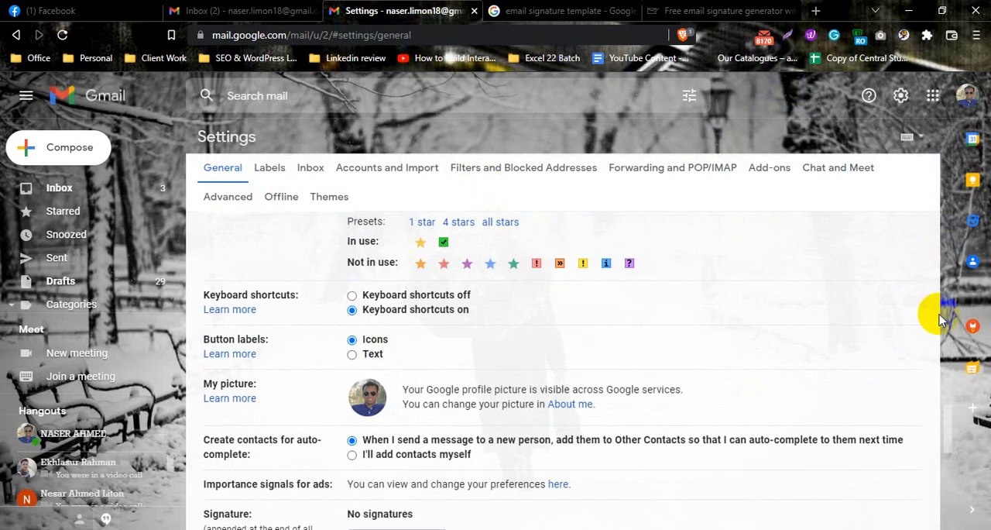
{"action": "scroll", "coordinate": [949, 378], "scroll_direction": "up", "scroll_amount": 10}
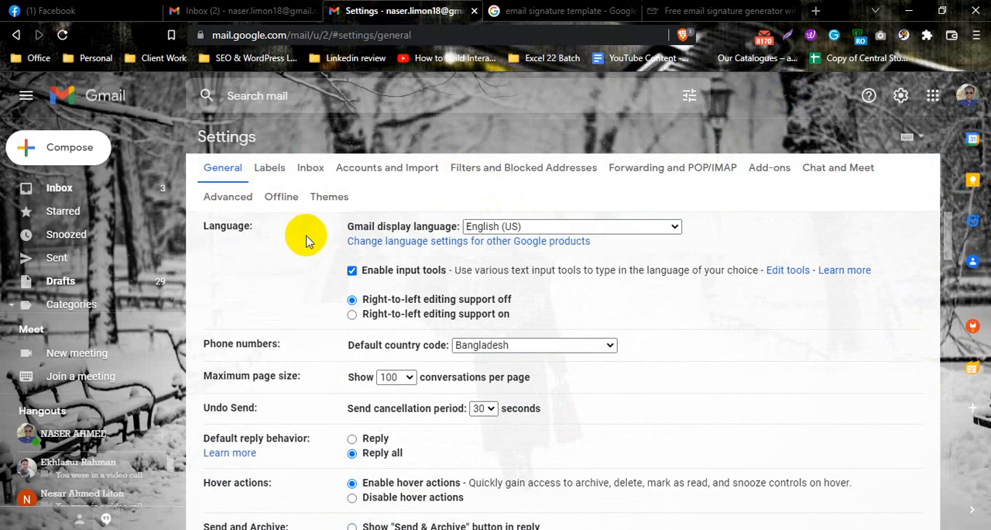
{"action": "scroll", "coordinate": [458, 270], "scroll_direction": "down", "scroll_amount": 5}
{"action": "scroll", "coordinate": [463, 279], "scroll_direction": "up", "scroll_amount": 5}
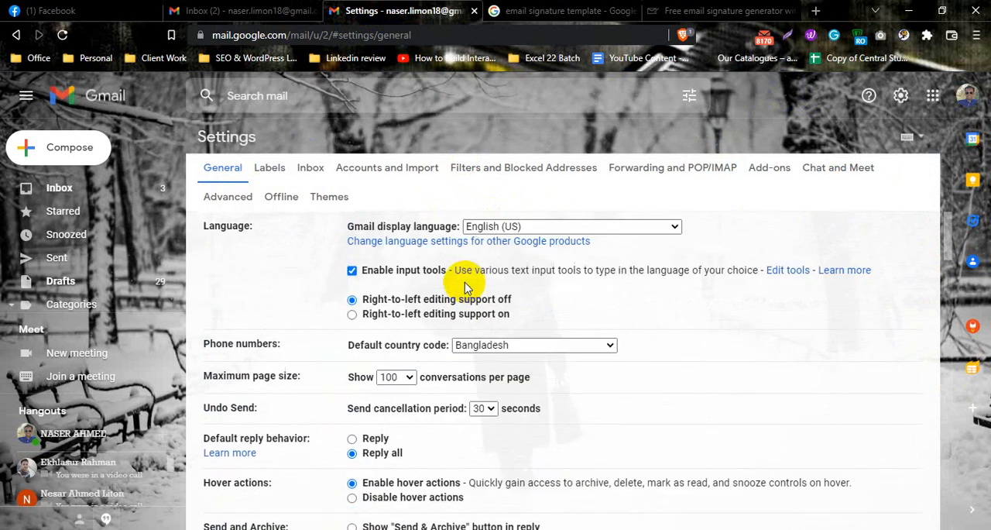
{"action": "scroll", "coordinate": [469, 288], "scroll_direction": "down", "scroll_amount": 5}
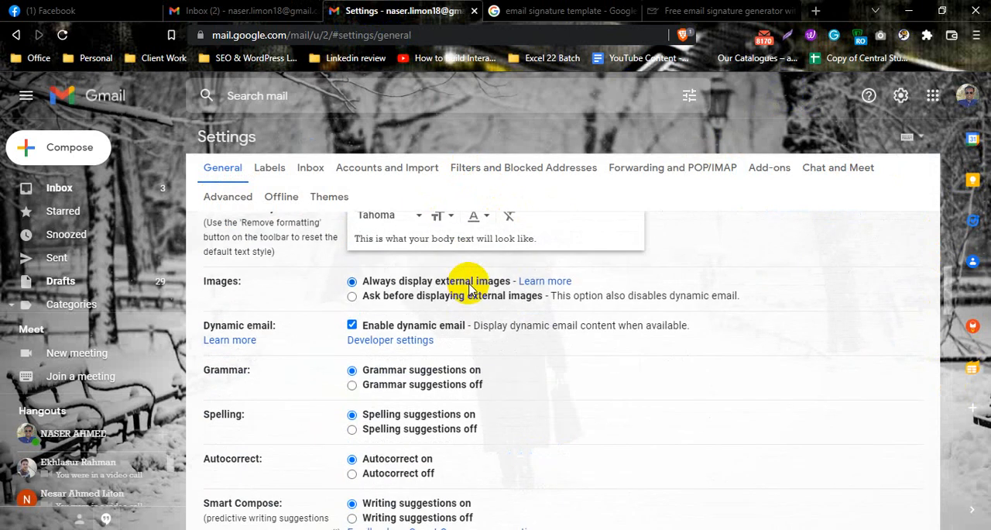
{"action": "scroll", "coordinate": [469, 289], "scroll_direction": "down", "scroll_amount": 3}
{"action": "scroll", "coordinate": [469, 288], "scroll_direction": "down", "scroll_amount": 4}
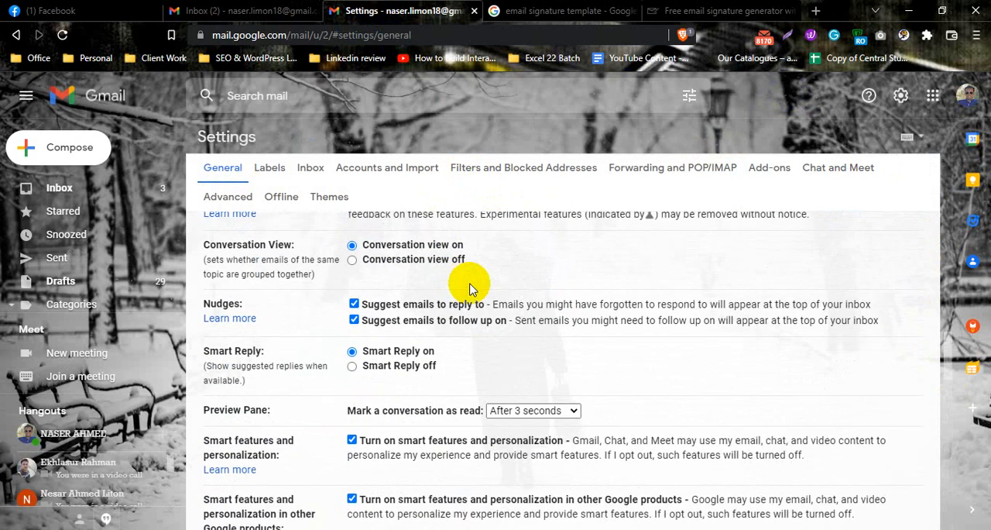
{"action": "scroll", "coordinate": [469, 288], "scroll_direction": "down", "scroll_amount": 6}
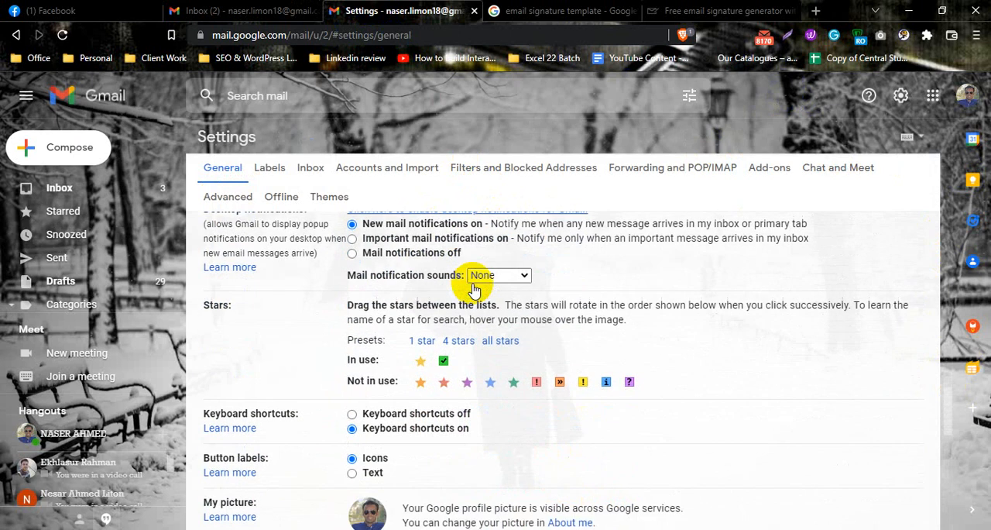
{"action": "scroll", "coordinate": [474, 288], "scroll_direction": "down", "scroll_amount": 3}
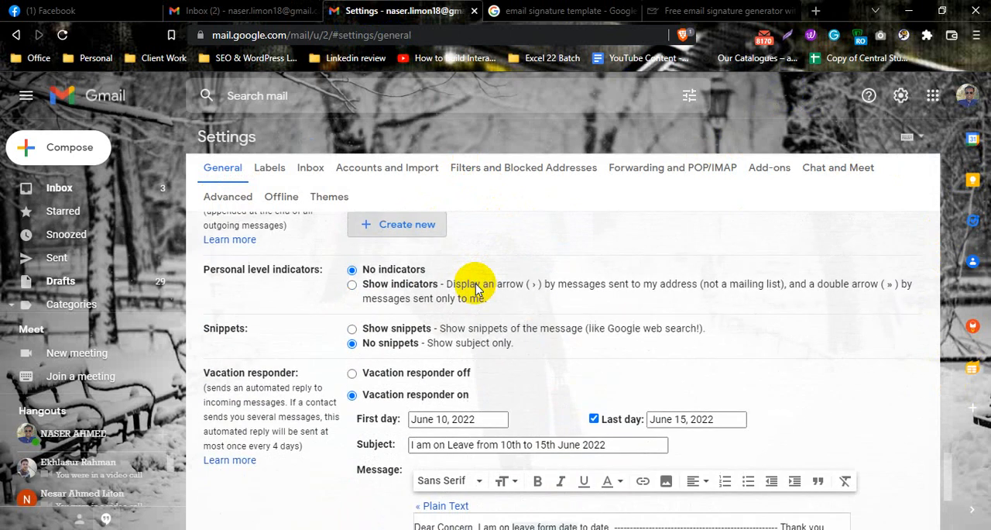
{"action": "scroll", "coordinate": [475, 289], "scroll_direction": "up", "scroll_amount": 3}
{"action": "scroll", "coordinate": [476, 287], "scroll_direction": "down", "scroll_amount": 2}
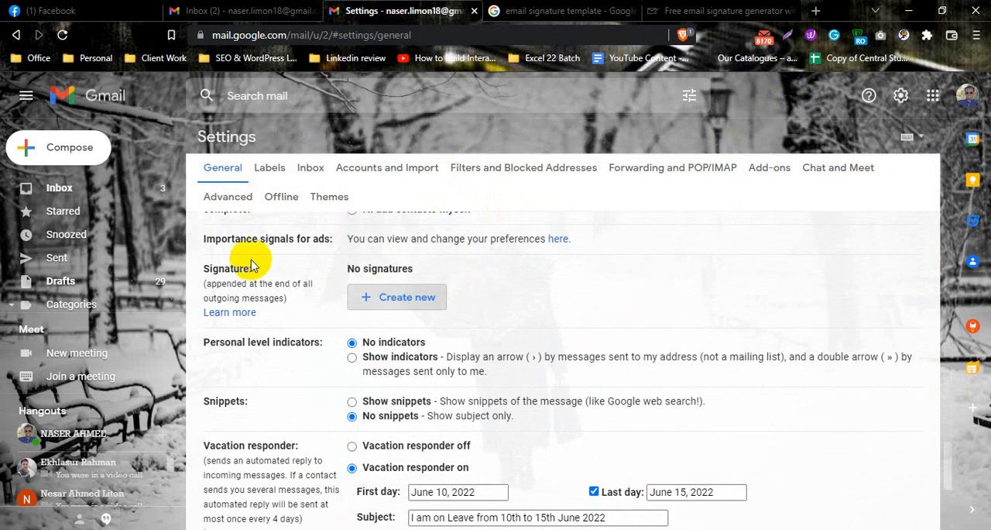
{"action": "left_click_drag", "start_coordinate": [204, 271], "coordinate": [283, 281]}
{"action": "left_click", "coordinate": [282, 277]}
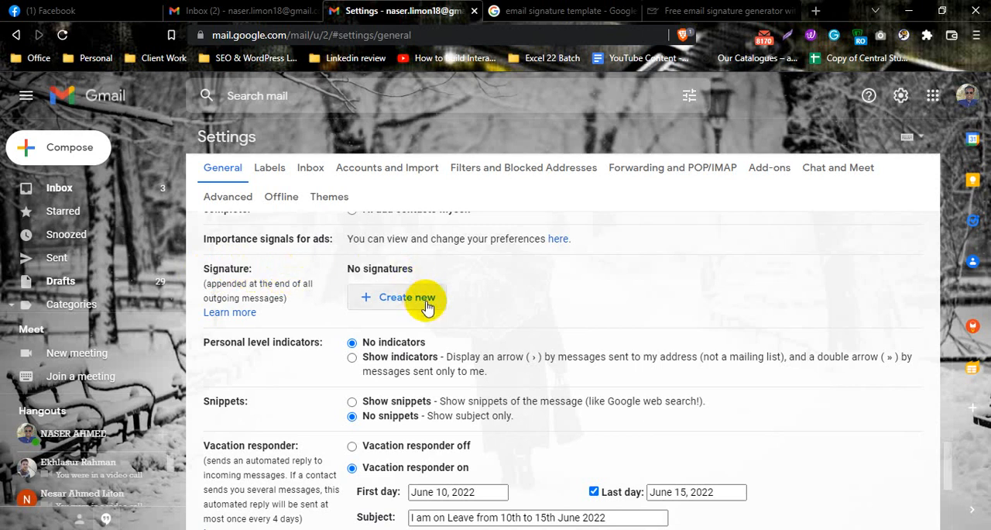
{"action": "scroll", "coordinate": [505, 323], "scroll_direction": "down", "scroll_amount": 3}
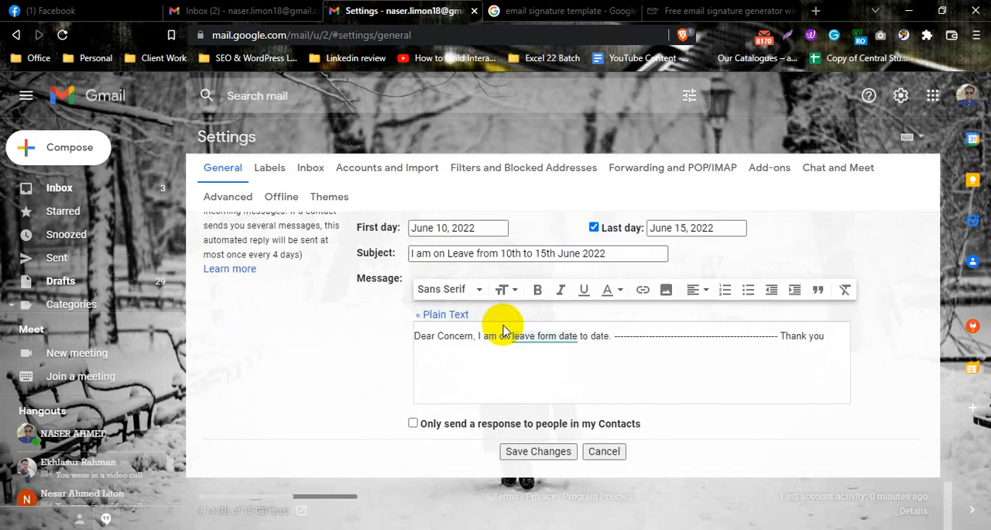
{"action": "scroll", "coordinate": [504, 327], "scroll_direction": "up", "scroll_amount": 4}
{"action": "scroll", "coordinate": [484, 330], "scroll_direction": "up", "scroll_amount": 1}
{"action": "scroll", "coordinate": [472, 321], "scroll_direction": "down", "scroll_amount": 2}
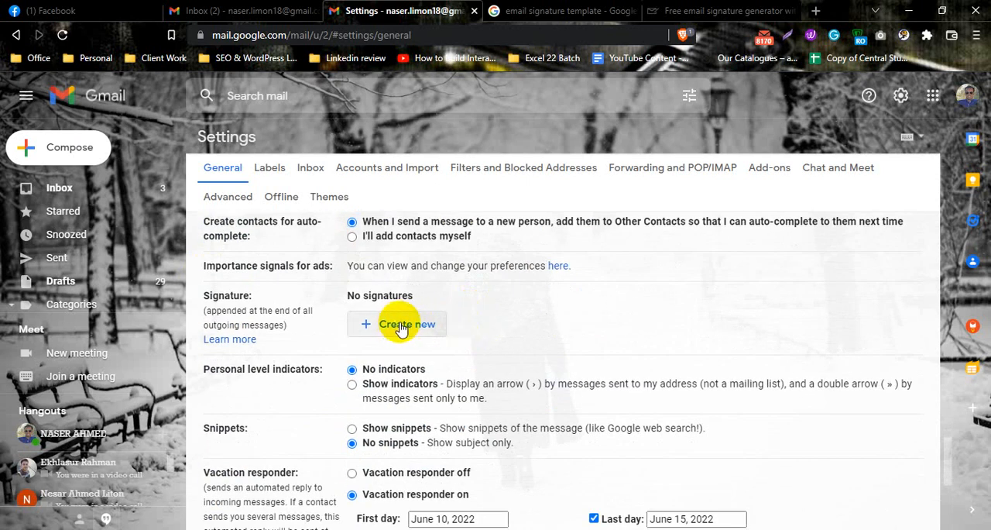
Create a new signature in the Signature section and name it with the sender's short name
{"action": "left_click_drag", "start_coordinate": [349, 299], "coordinate": [418, 298]}
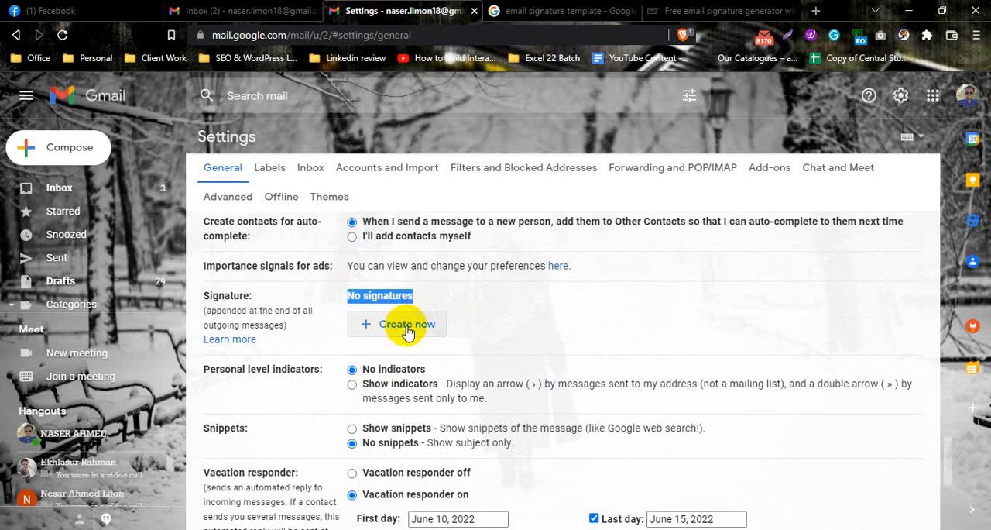
{"action": "left_click", "coordinate": [485, 308]}
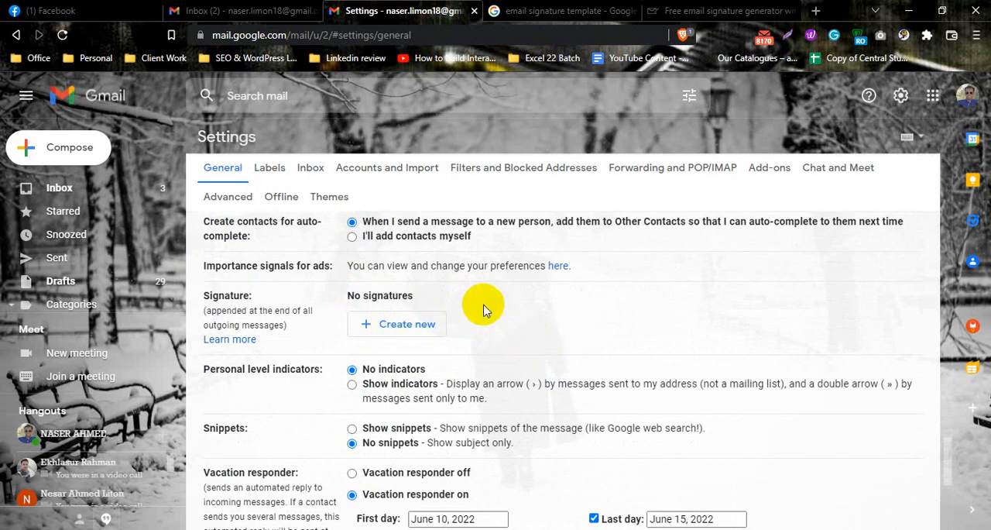
{"action": "left_click", "coordinate": [399, 330]}
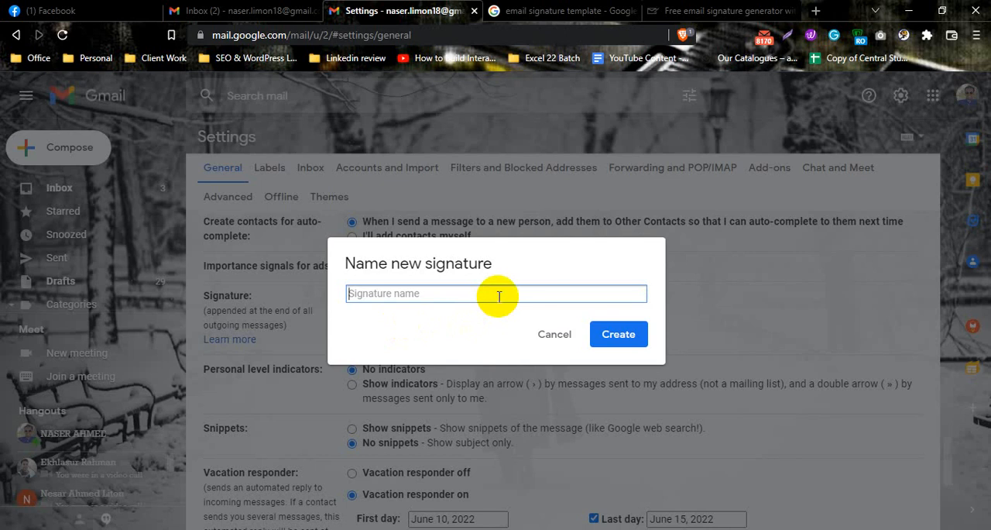
{"action": "type", "text": "Limon"}
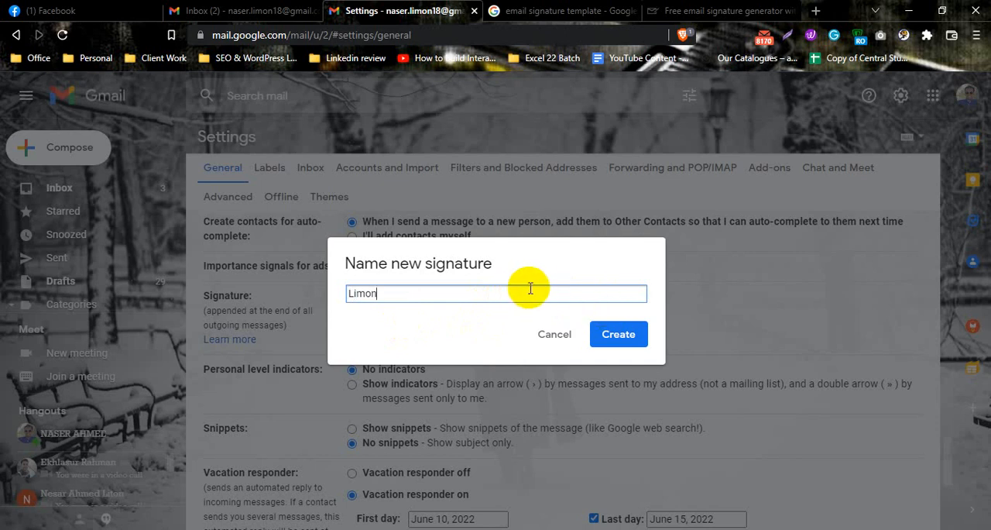
{"action": "left_click", "coordinate": [629, 339]}
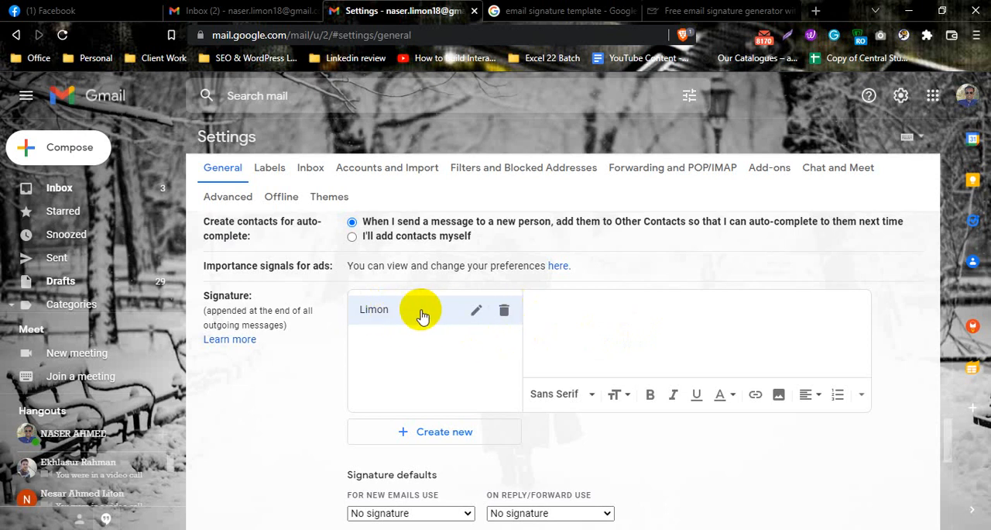
Fill the signature with the sender's full name and labelled "Email", "Phone" and "Facebook" lines holding the contact details and profile address
{"action": "left_click", "coordinate": [591, 312]}
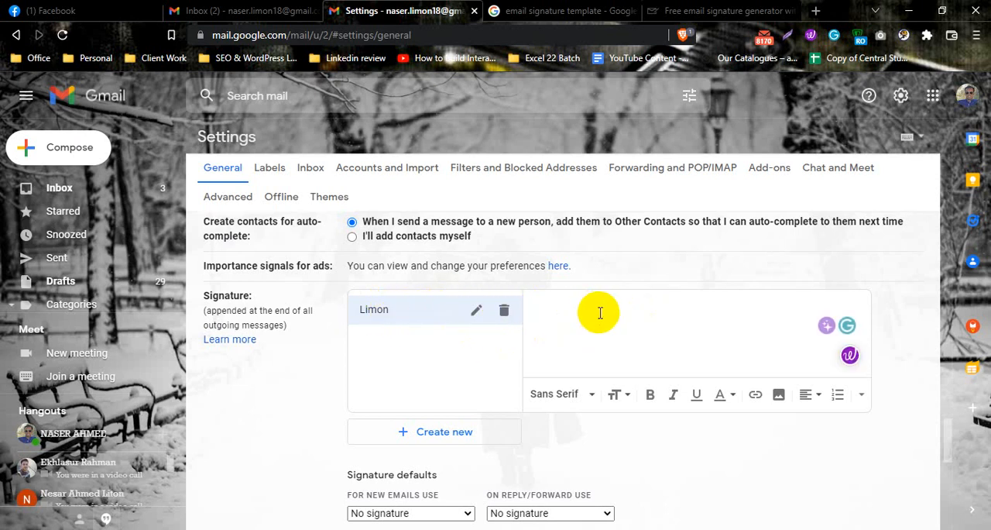
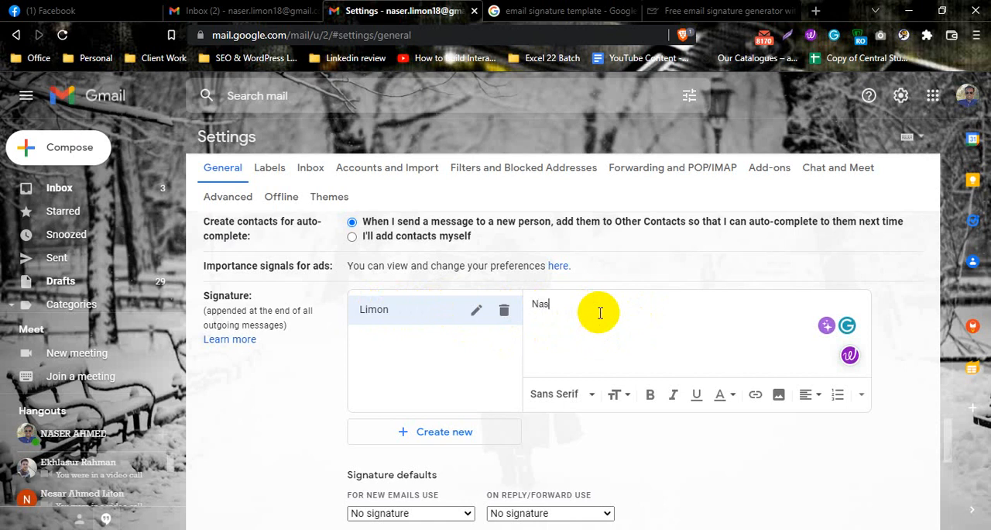
{"action": "type", "text": "Emai"}
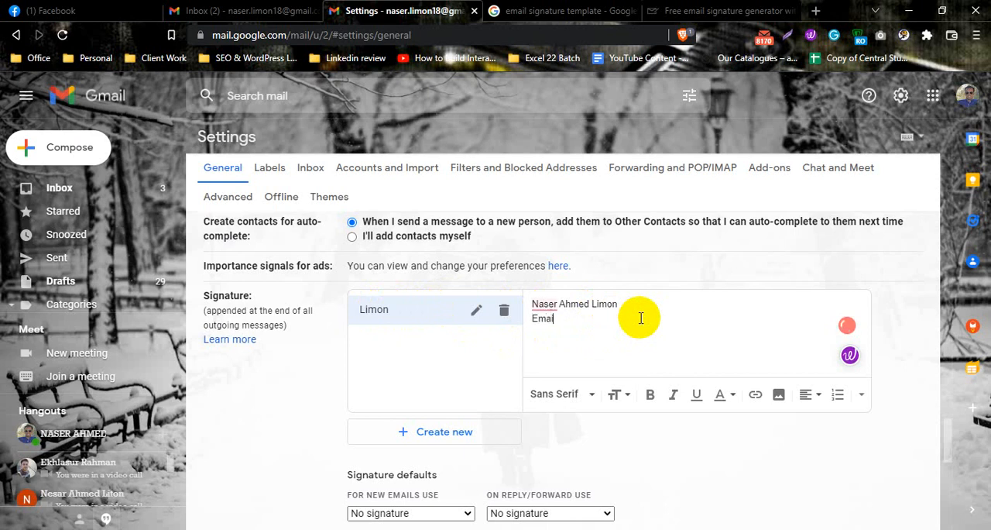
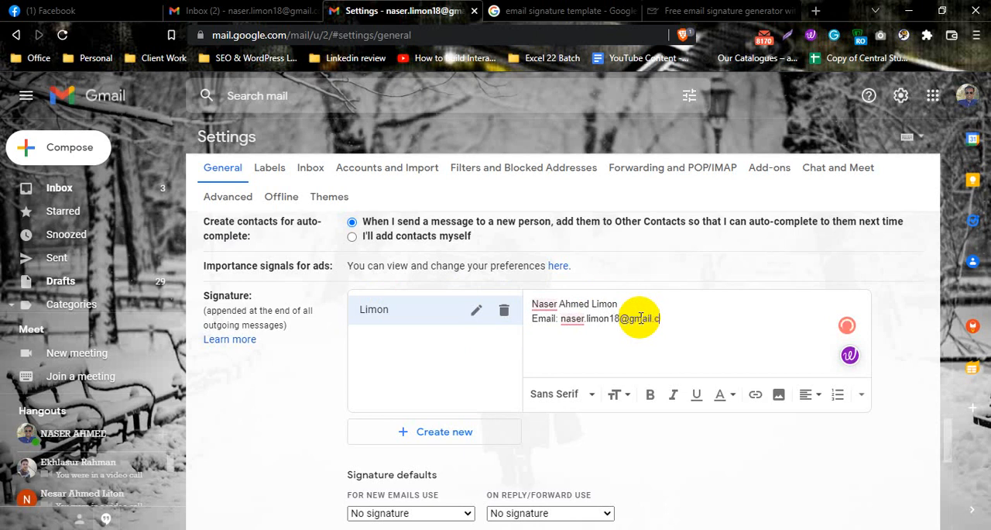
{"action": "key", "text": "Return"}
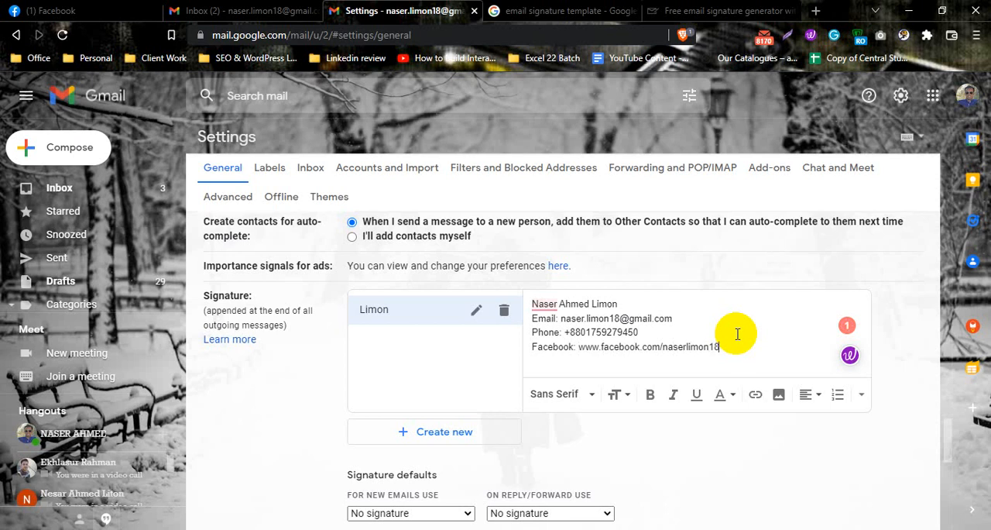
{"action": "left_click_drag", "start_coordinate": [532, 349], "coordinate": [714, 347]}
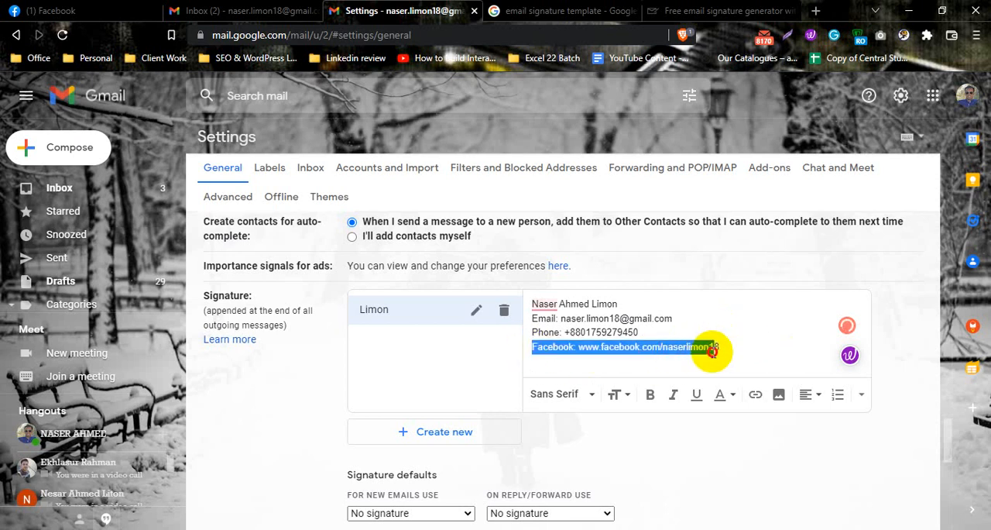
{"action": "left_click", "coordinate": [629, 341]}
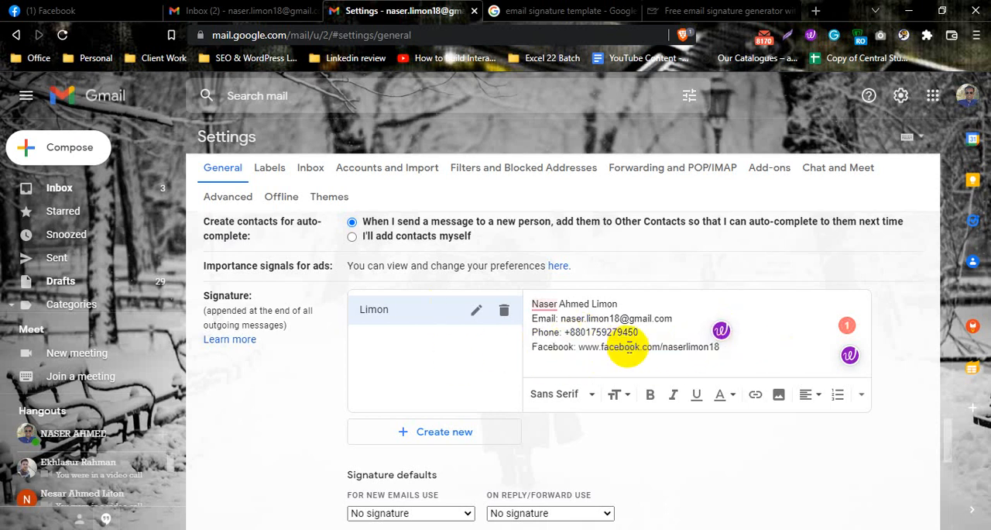
Examine the facebook and linkedin links in a new message's signature, close that draft, and return to the settings page
{"action": "left_click", "coordinate": [250, 14]}
{"action": "left_click", "coordinate": [69, 148]}
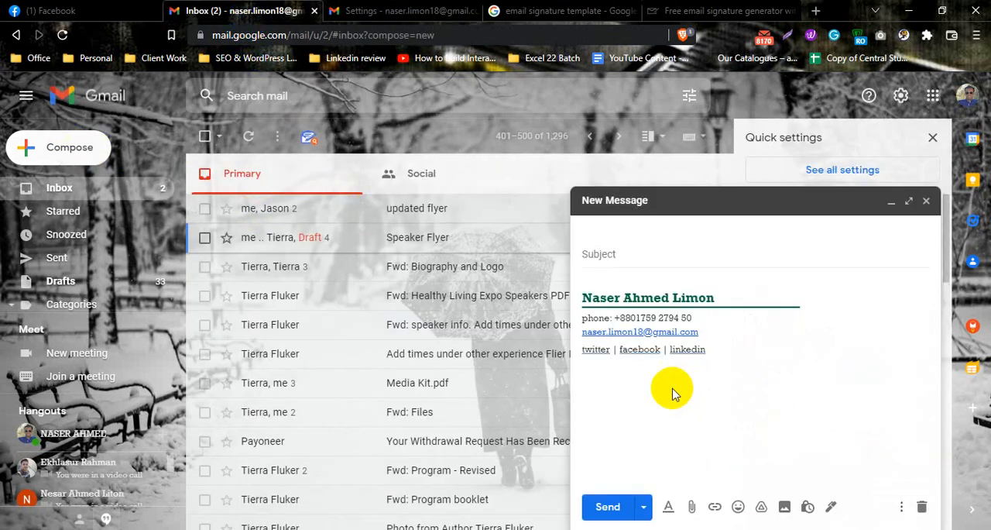
{"action": "left_click", "coordinate": [634, 350]}
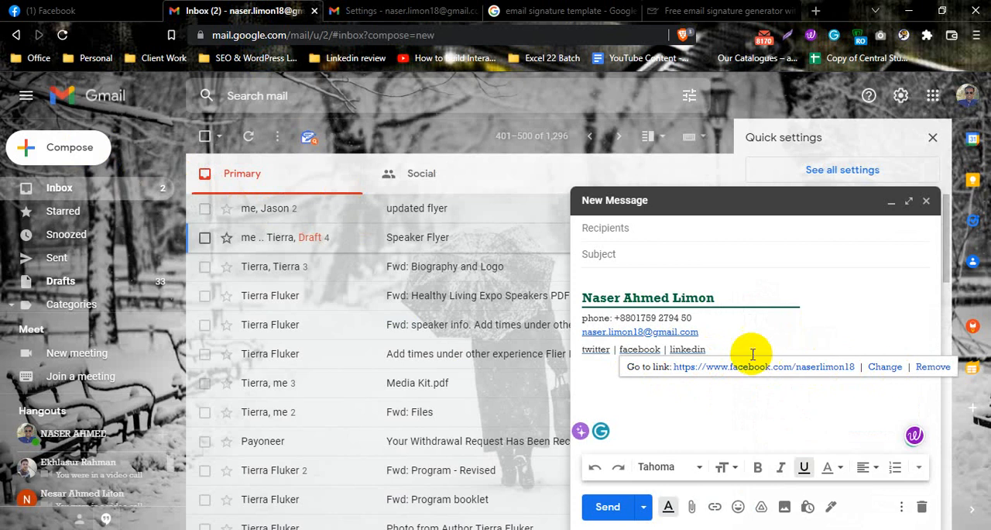
{"action": "left_click", "coordinate": [686, 349]}
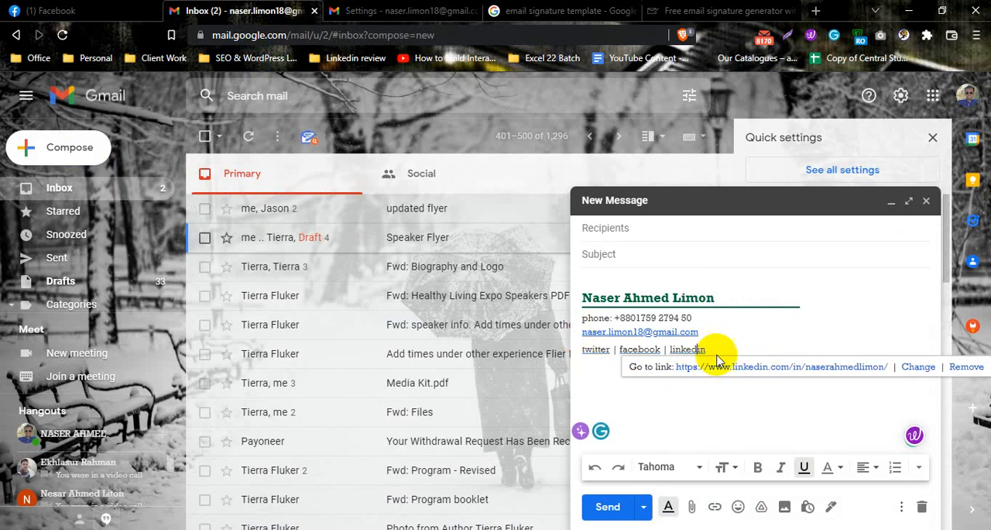
{"action": "left_click", "coordinate": [422, 11]}
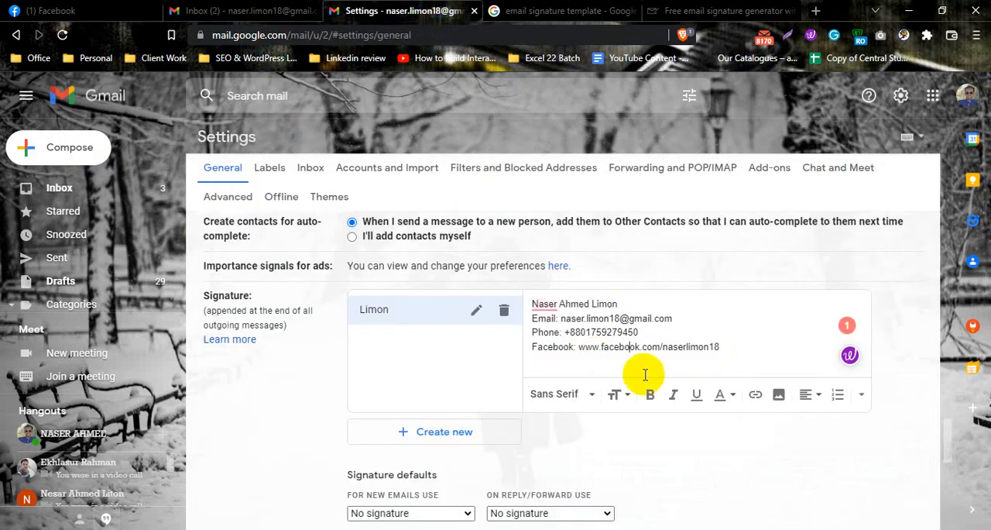
{"action": "mouse_move", "coordinate": [725, 348]}
{"action": "left_mouse_down"}
{"action": "mouse_move", "coordinate": [537, 288]}
{"action": "mouse_move", "coordinate": [514, 303]}
{"action": "mouse_move", "coordinate": [315, 41]}
{"action": "mouse_move", "coordinate": [620, 272]}
{"action": "mouse_move", "coordinate": [984, 224]}
{"action": "left_mouse_up"}
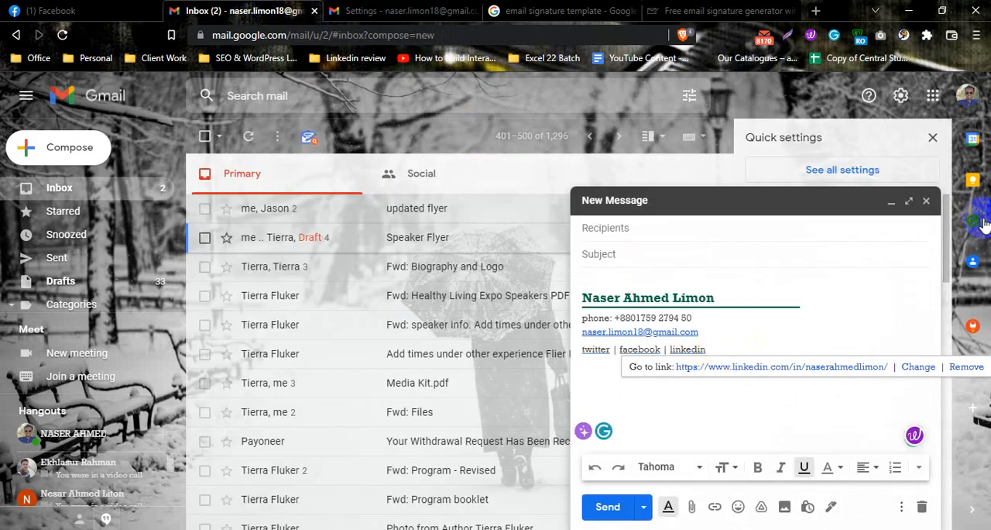
{"action": "left_click", "coordinate": [927, 201]}
{"action": "left_click", "coordinate": [445, 10]}
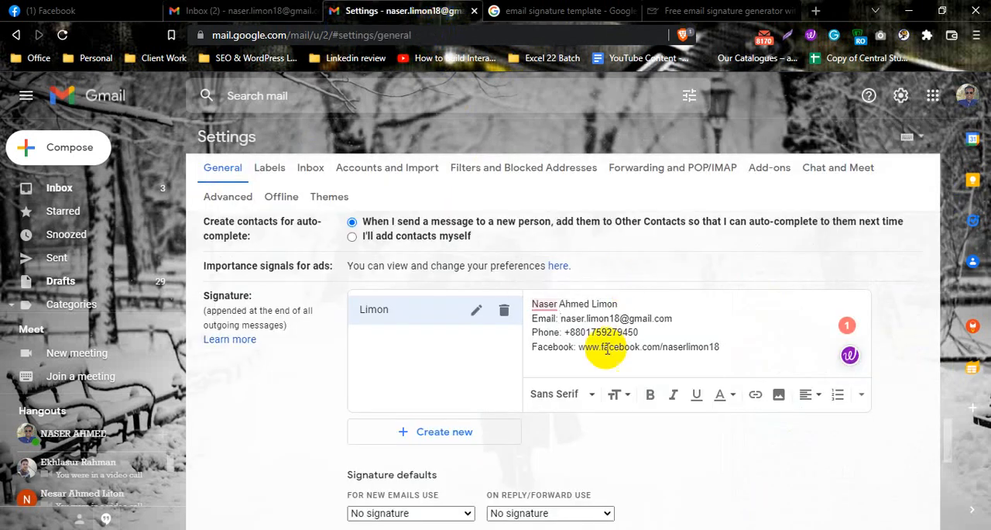
Delete the Facebook line from the signature and make the full name bold
{"action": "left_click_drag", "start_coordinate": [725, 347], "coordinate": [535, 347]}
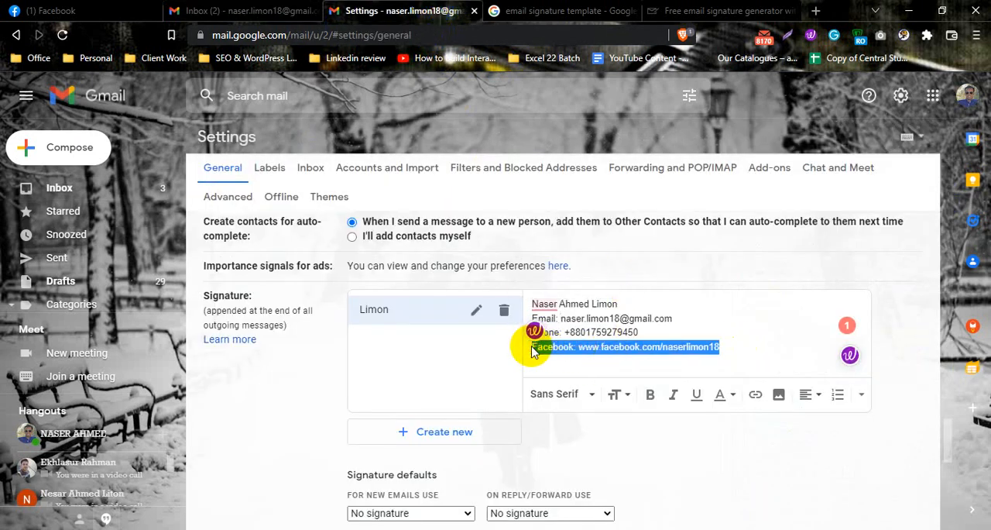
{"action": "key", "text": "BackSpace"}
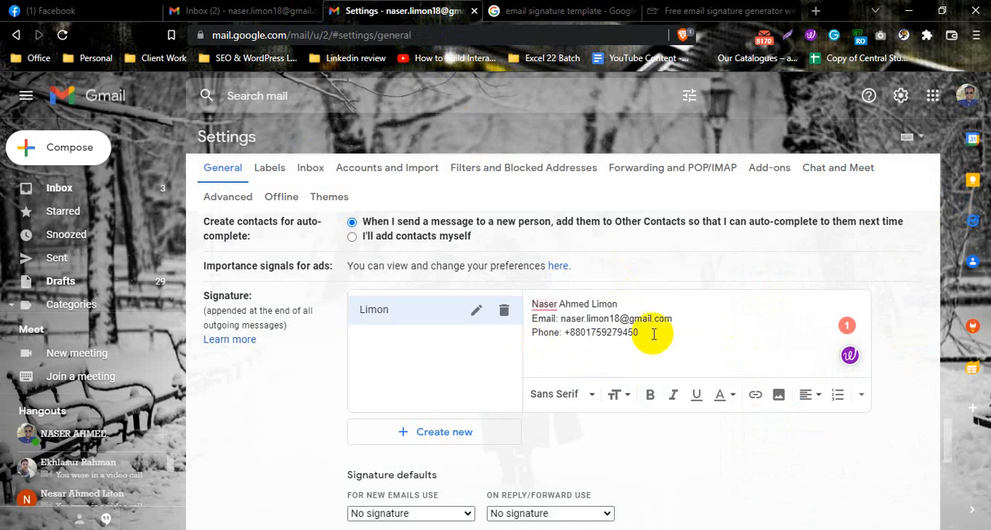
{"action": "left_click_drag", "start_coordinate": [639, 332], "coordinate": [505, 288]}
{"action": "left_click_drag", "start_coordinate": [618, 303], "coordinate": [525, 300]}
{"action": "left_click", "coordinate": [653, 395]}
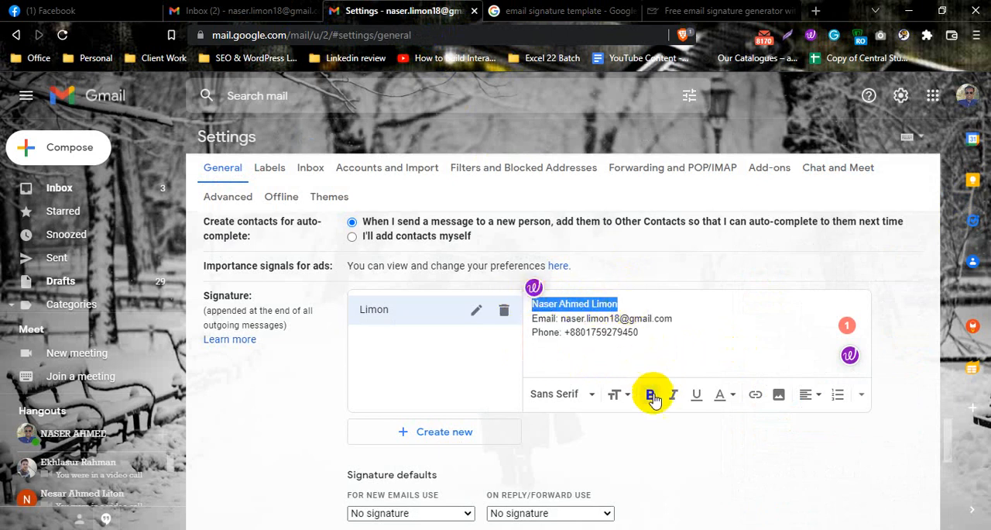
{"action": "left_click", "coordinate": [654, 303]}
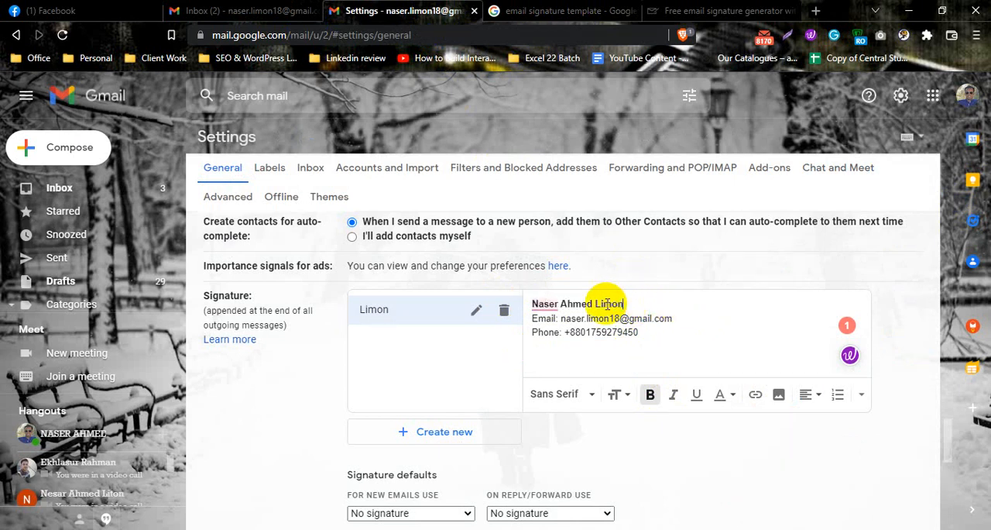
Change the text color of the full name in the signature to dark blue
{"action": "left_click_drag", "start_coordinate": [625, 304], "coordinate": [534, 305]}
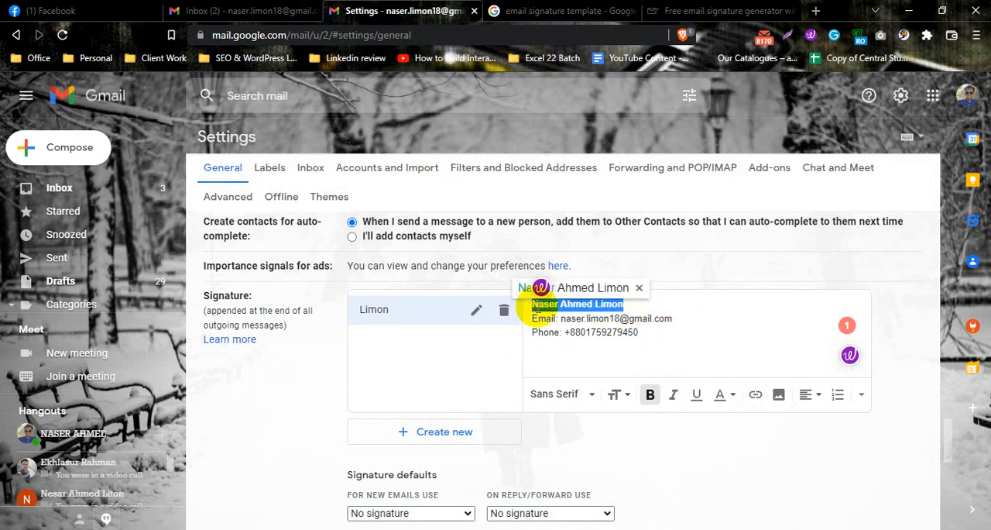
{"action": "left_click", "coordinate": [724, 394]}
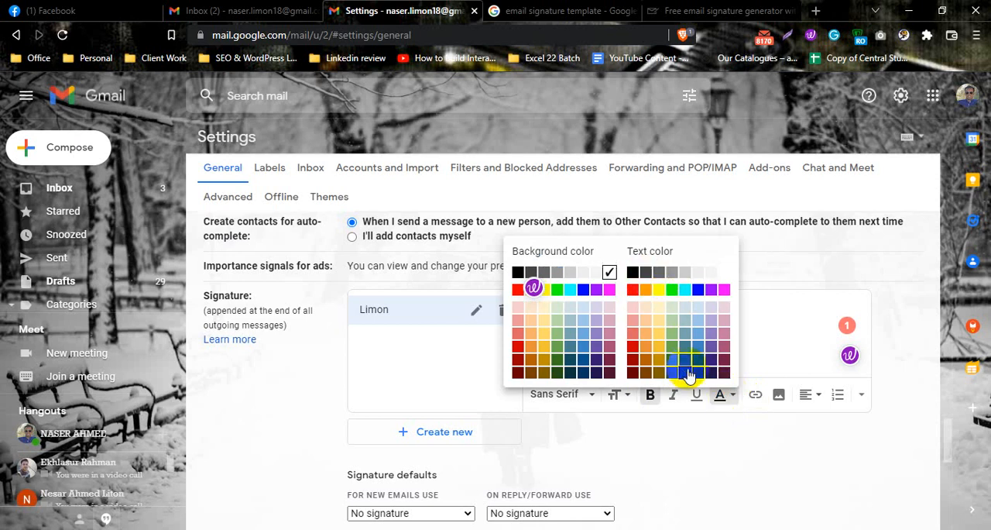
{"action": "left_click", "coordinate": [699, 379]}
{"action": "left_click", "coordinate": [642, 318]}
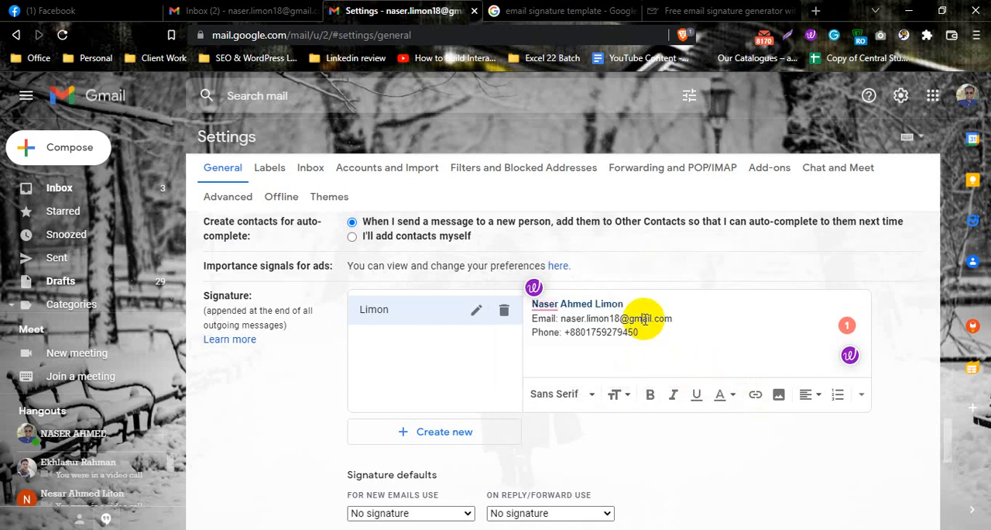
Make the "Email:" and "Phone:" labels in the signature bold
{"action": "left_click_drag", "start_coordinate": [533, 318], "coordinate": [556, 318]}
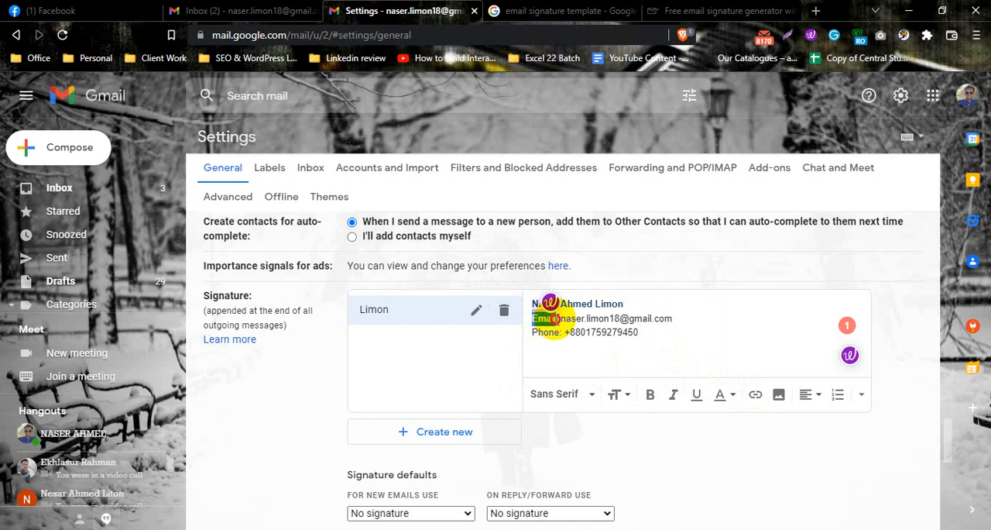
{"action": "key", "text": "ctrl+b"}
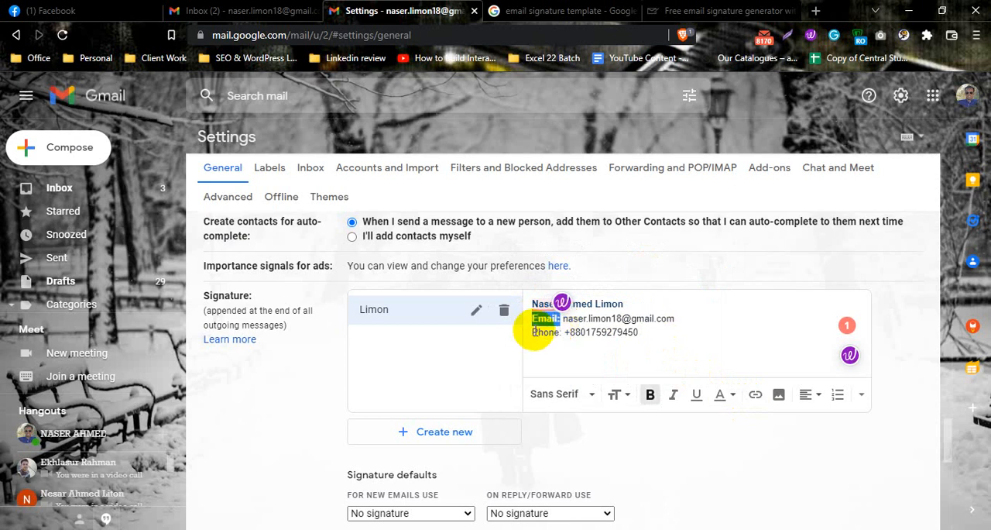
{"action": "left_click_drag", "start_coordinate": [534, 332], "coordinate": [561, 331]}
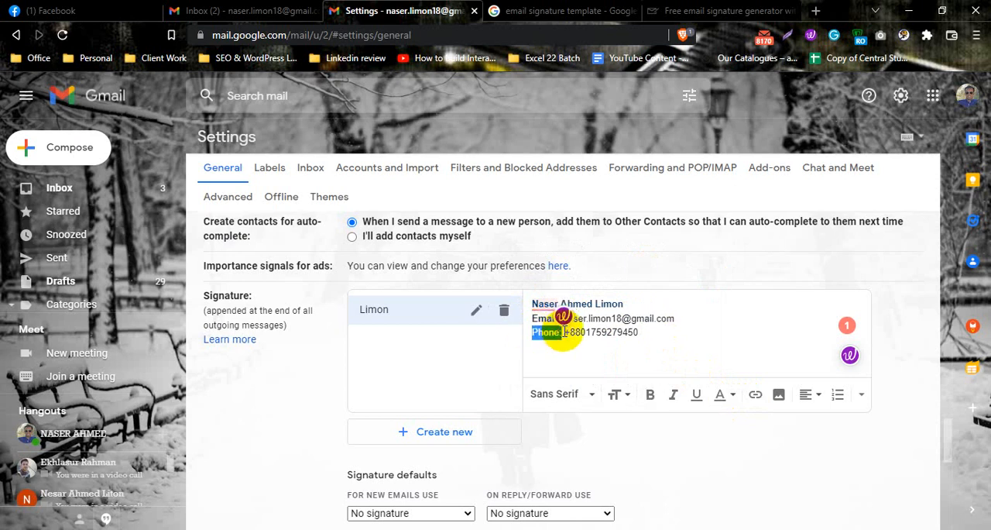
{"action": "key", "text": "ctrl+b"}
Try Tahoma and Verdana on the whole signature, settle on the Fixed Width font, and reselect all its lines
{"action": "left_click_drag", "start_coordinate": [664, 336], "coordinate": [533, 295]}
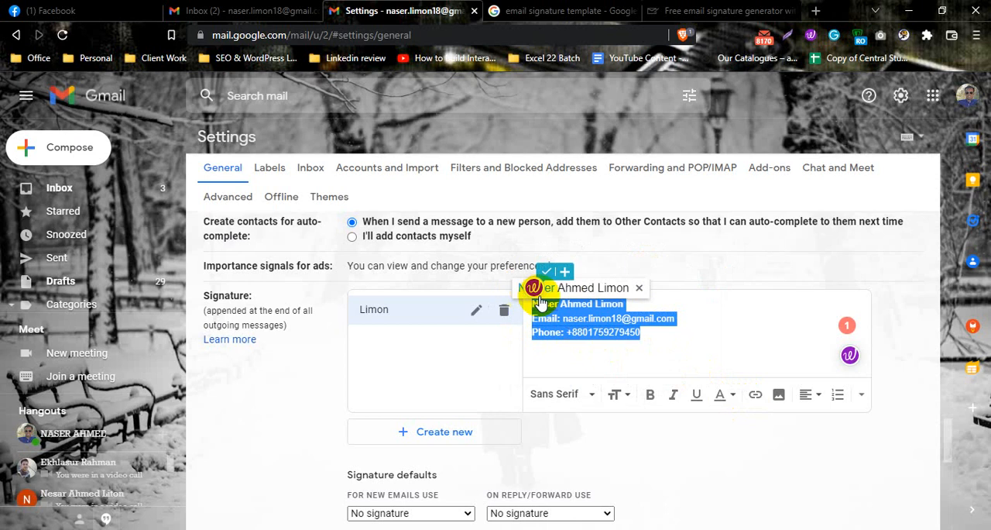
{"action": "left_click", "coordinate": [580, 394]}
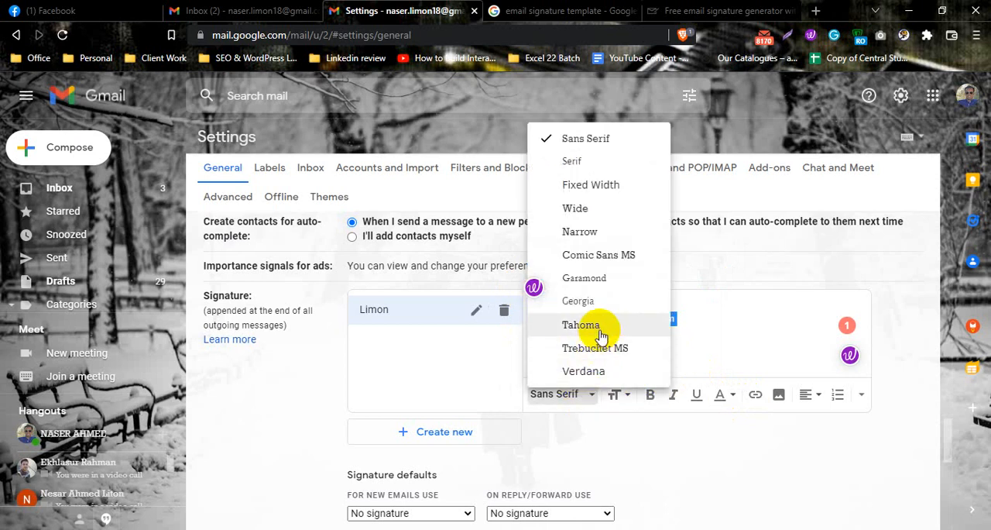
{"action": "left_click", "coordinate": [601, 332]}
{"action": "left_click", "coordinate": [582, 394]}
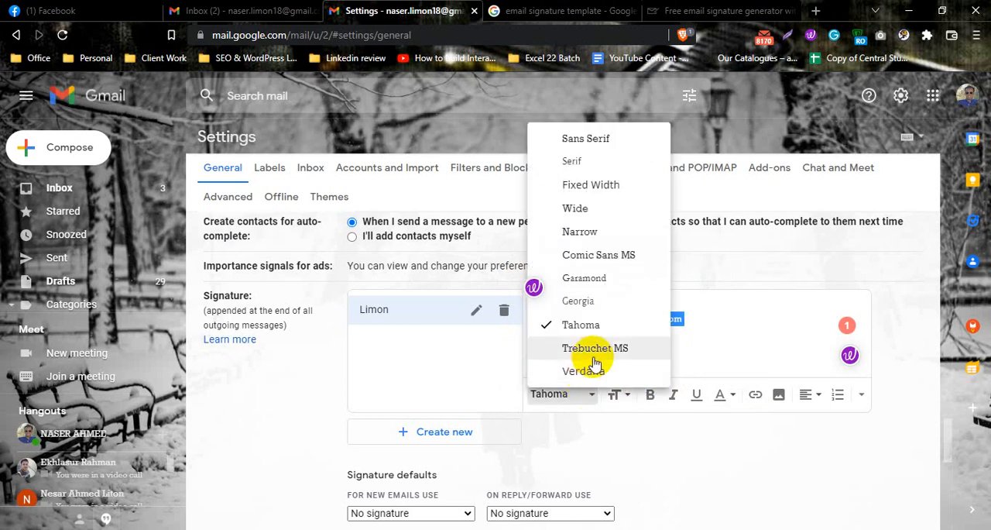
{"action": "left_click", "coordinate": [590, 376]}
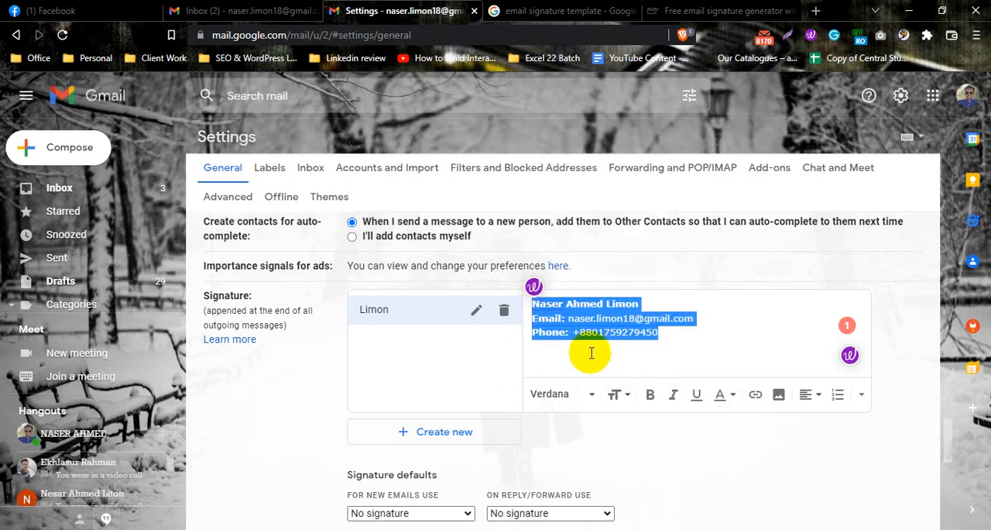
{"action": "left_click", "coordinate": [582, 393]}
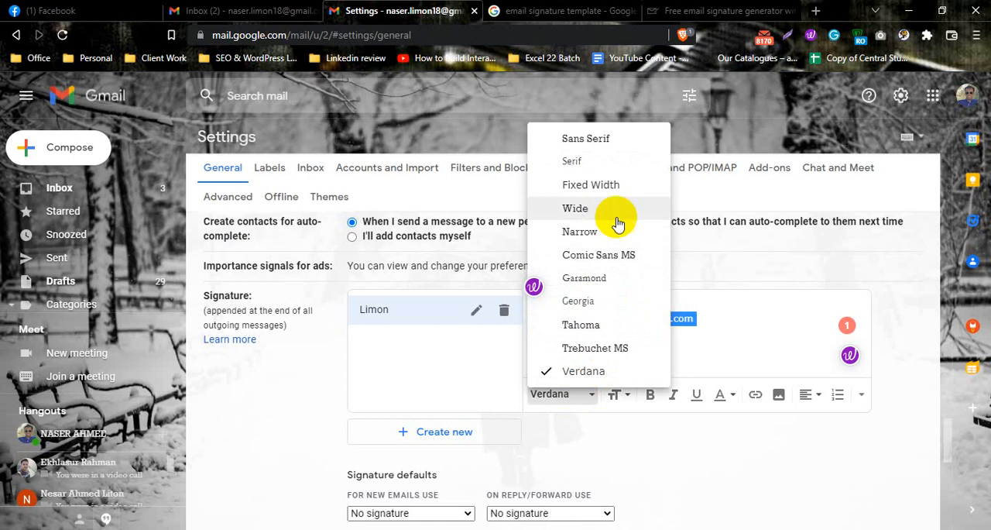
{"action": "left_click", "coordinate": [592, 185]}
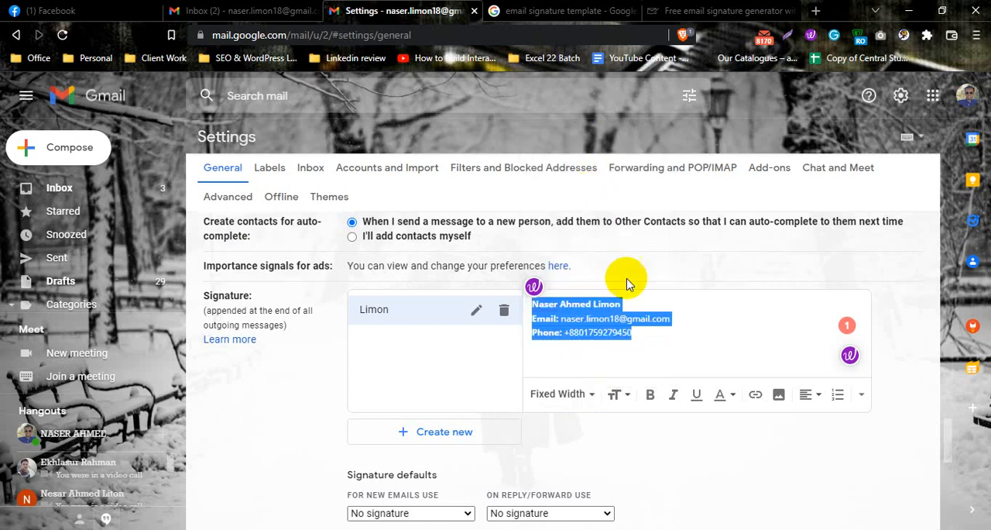
{"action": "left_click", "coordinate": [624, 340]}
{"action": "left_click_drag", "start_coordinate": [640, 337], "coordinate": [530, 303]}
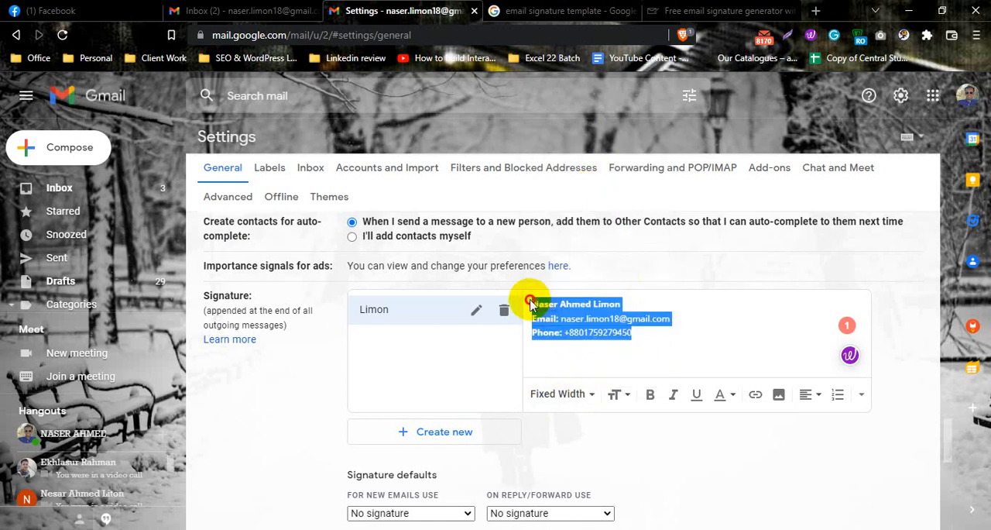
Change the font of the whole signature to Sans Serif
{"action": "left_click", "coordinate": [561, 394]}
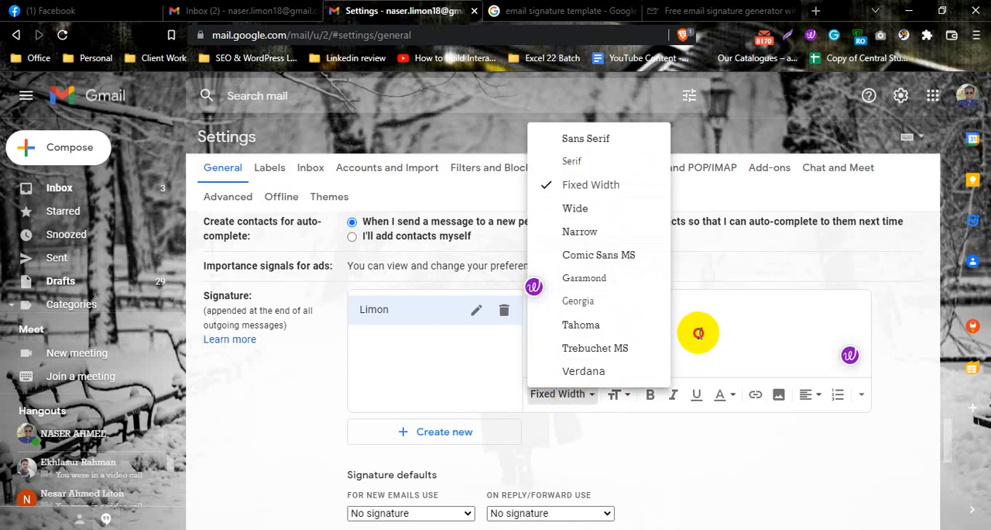
{"action": "left_click", "coordinate": [635, 336]}
{"action": "left_click_drag", "start_coordinate": [635, 336], "coordinate": [503, 310]}
{"action": "left_click", "coordinate": [569, 393]}
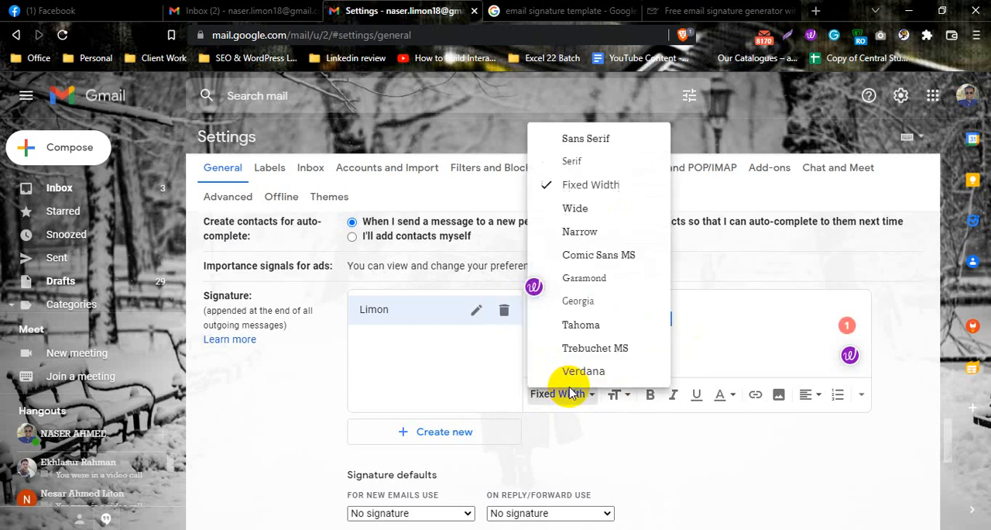
{"action": "left_click", "coordinate": [602, 144]}
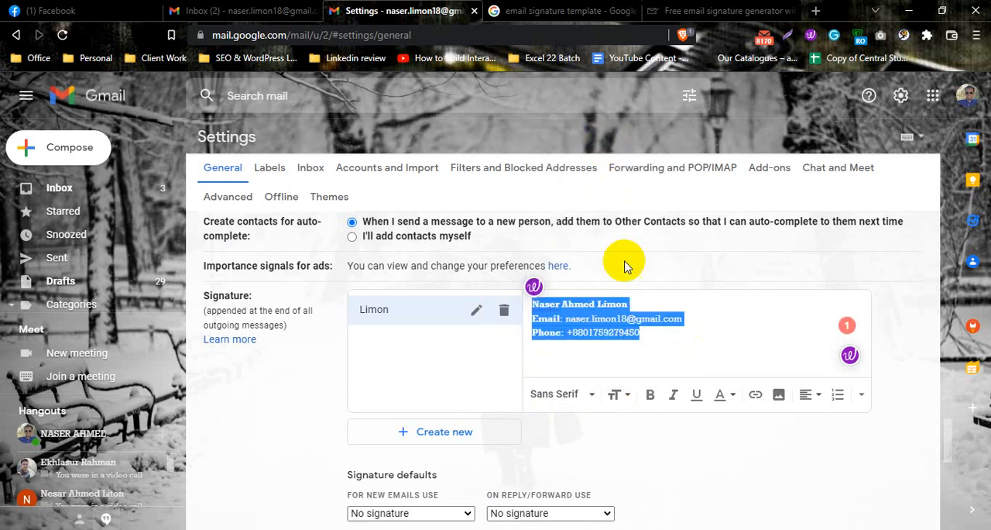
{"action": "left_click", "coordinate": [655, 331]}
Try a larger text size on the whole signature and return it to the smaller size
{"action": "left_click_drag", "start_coordinate": [640, 339], "coordinate": [540, 290]}
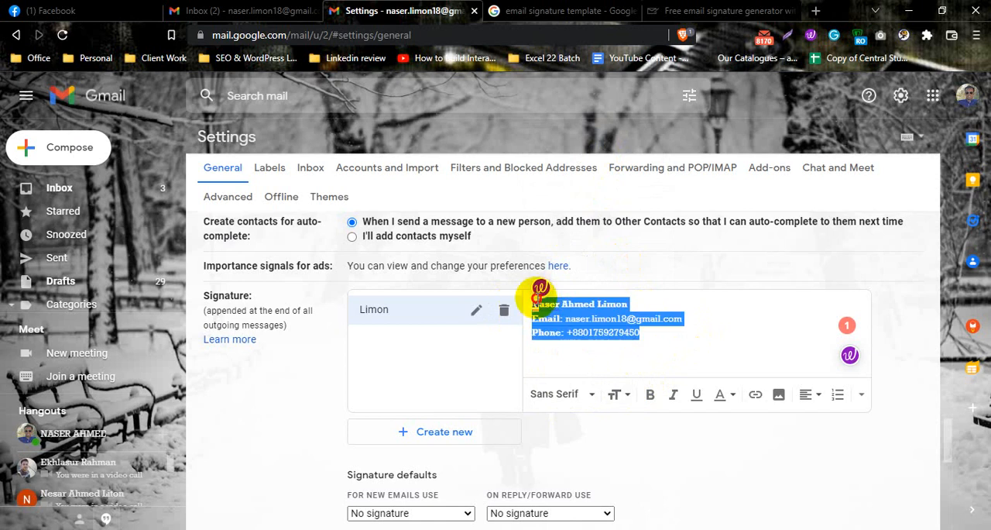
{"action": "left_click", "coordinate": [620, 395]}
{"action": "left_click", "coordinate": [645, 347]}
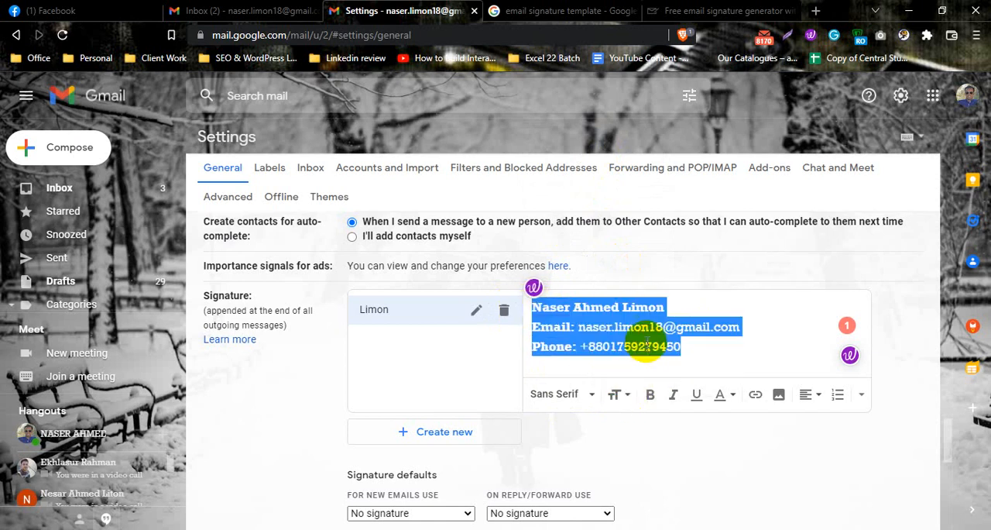
{"action": "left_click", "coordinate": [703, 346]}
{"action": "left_click_drag", "start_coordinate": [703, 346], "coordinate": [540, 303]}
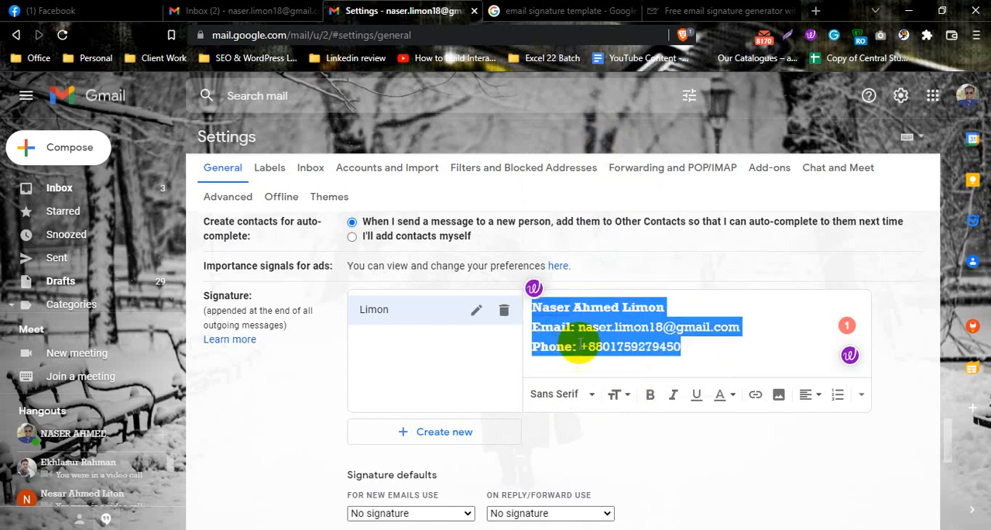
{"action": "left_click", "coordinate": [621, 395]}
{"action": "left_click", "coordinate": [646, 326]}
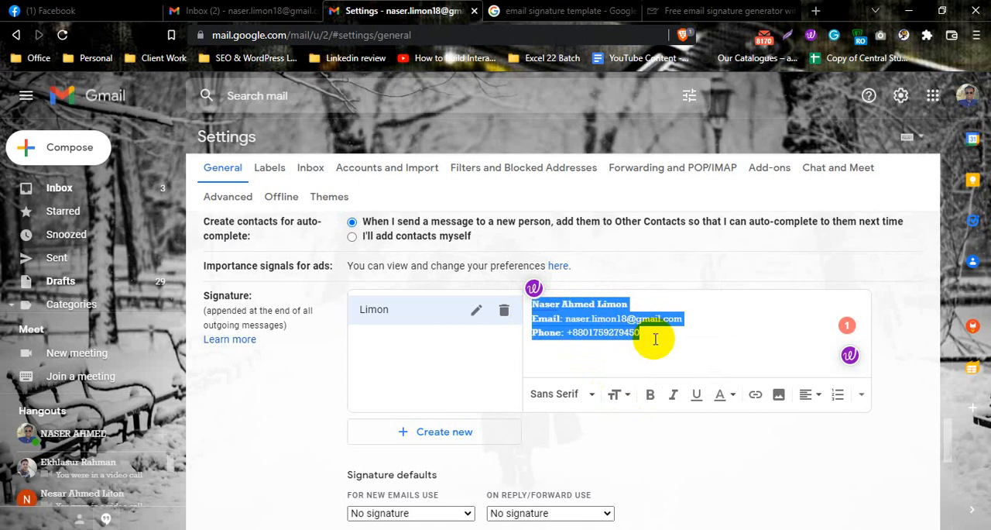
{"action": "left_click", "coordinate": [655, 339]}
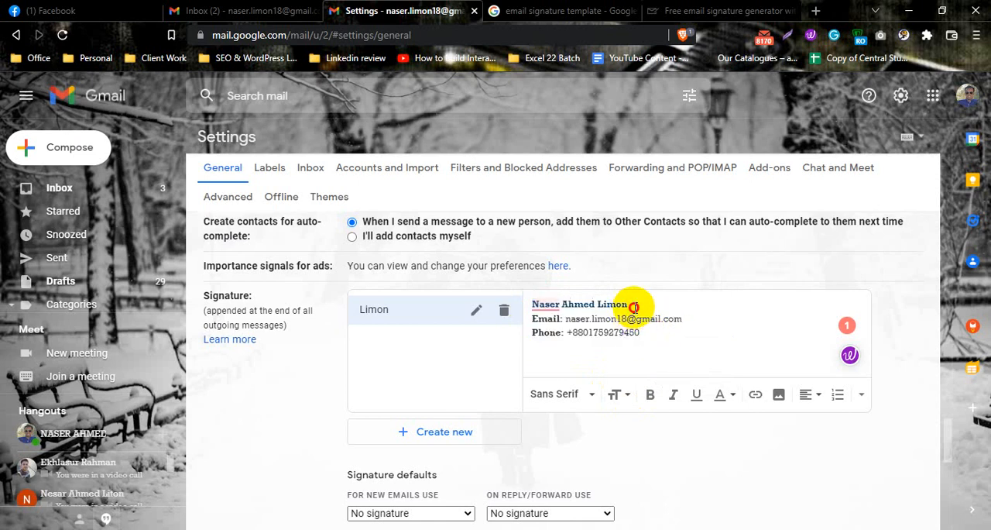
Make the full name in the signature italic and underlined
{"action": "left_click_drag", "start_coordinate": [632, 306], "coordinate": [531, 306]}
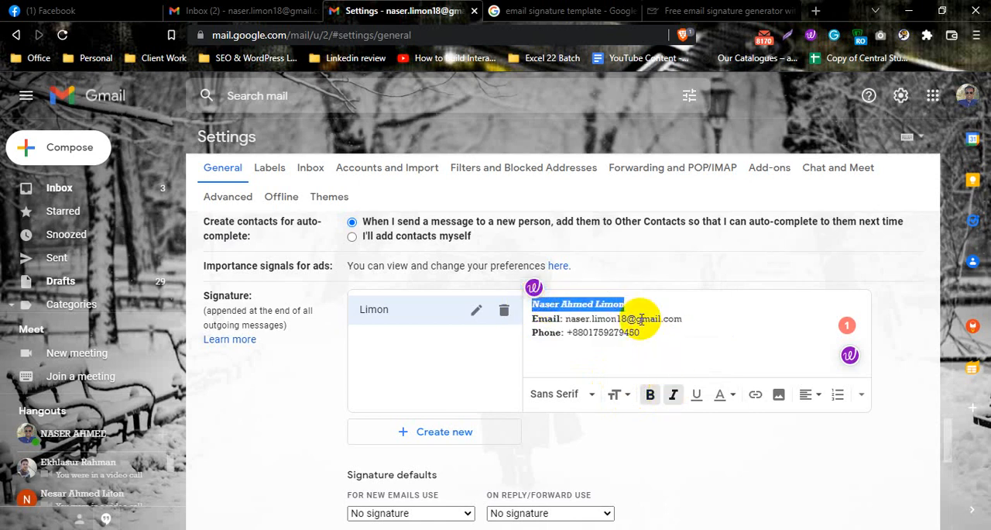
{"action": "left_click", "coordinate": [641, 310]}
{"action": "left_click_drag", "start_coordinate": [628, 305], "coordinate": [531, 304]}
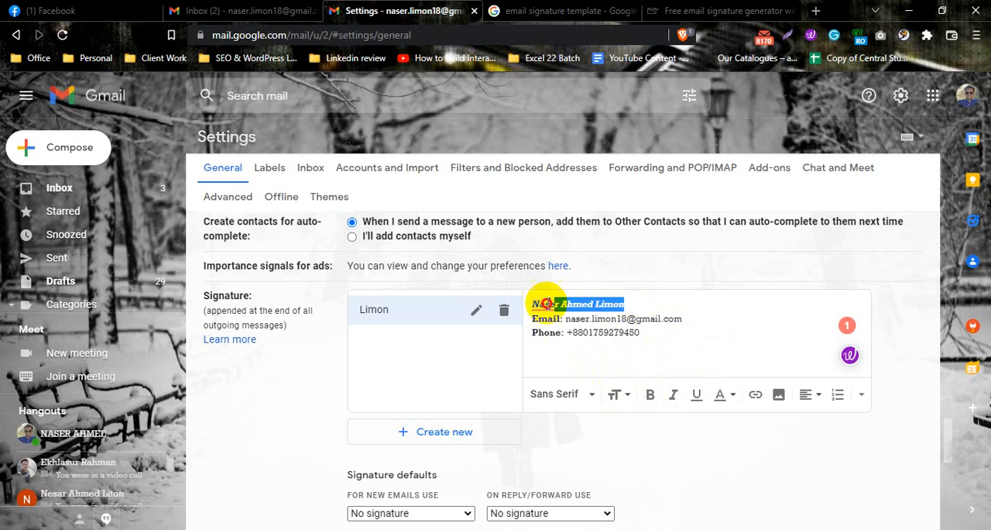
{"action": "left_click", "coordinate": [697, 395]}
{"action": "left_click", "coordinate": [643, 305]}
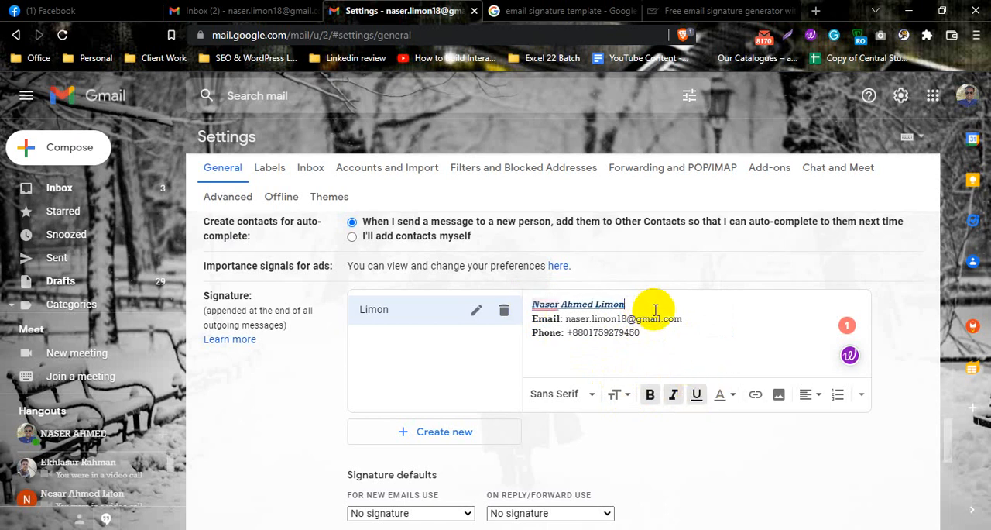
{"action": "left_click_drag", "start_coordinate": [643, 333], "coordinate": [531, 309]}
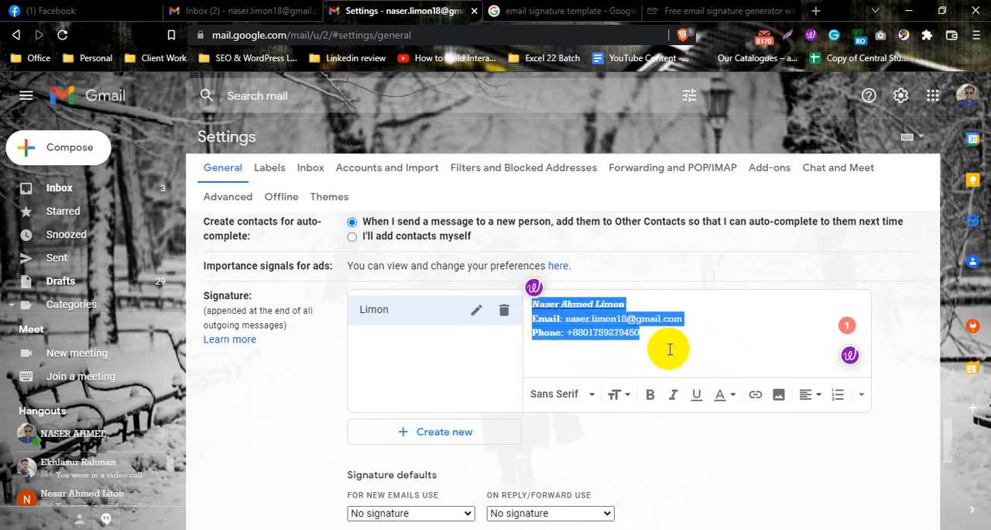
{"action": "left_click", "coordinate": [652, 319]}
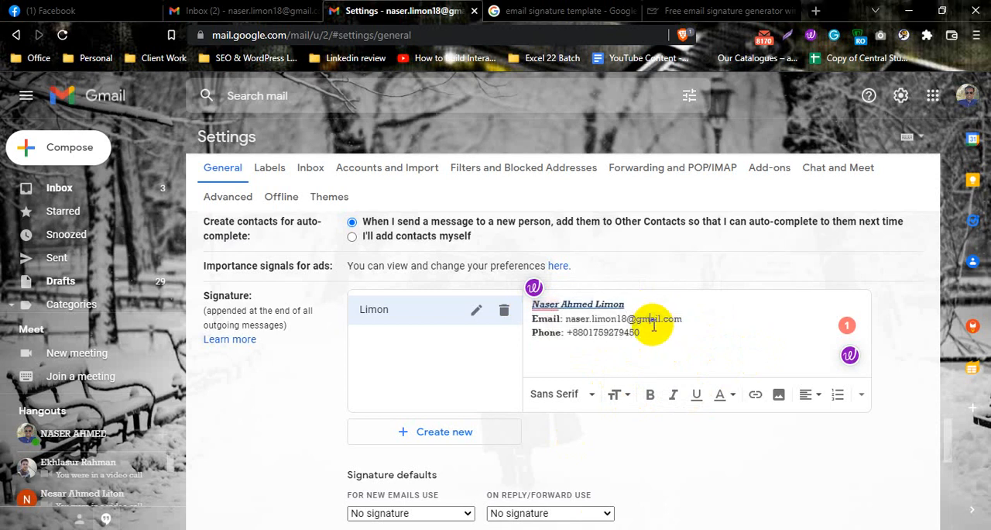
{"action": "mouse_move", "coordinate": [660, 334]}
{"action": "left_mouse_down"}
{"action": "mouse_move", "coordinate": [547, 312]}
{"action": "mouse_move", "coordinate": [531, 289]}
{"action": "left_mouse_up"}
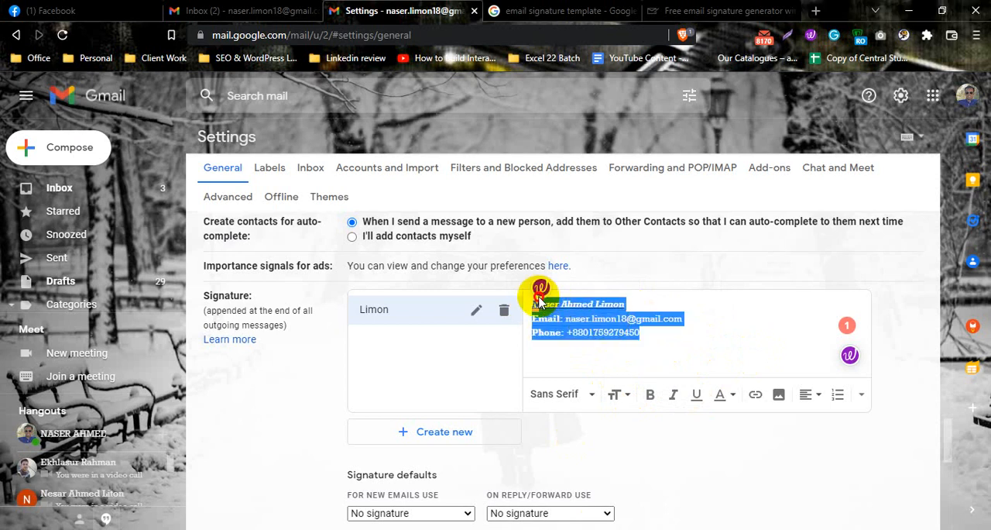
{"action": "left_click", "coordinate": [629, 334]}
Remove the italic and underline formatting from the full name in the signature
{"action": "left_click_drag", "start_coordinate": [629, 304], "coordinate": [504, 290]}
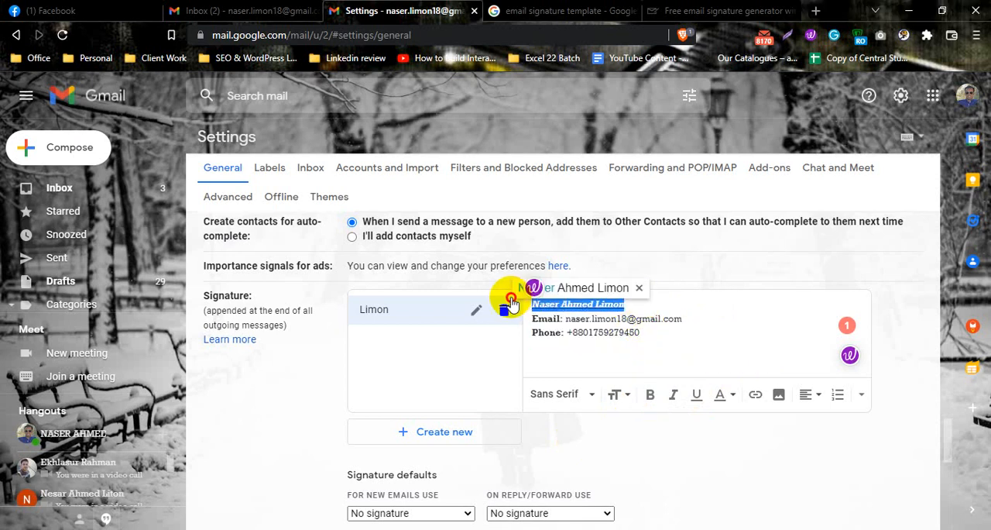
{"action": "left_click", "coordinate": [675, 395]}
{"action": "left_click", "coordinate": [675, 395]}
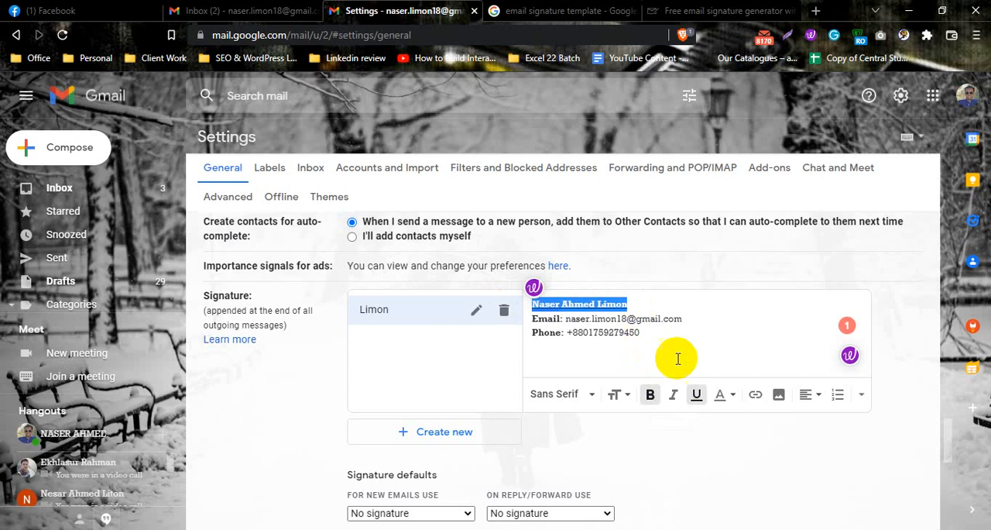
{"action": "left_click", "coordinate": [640, 307]}
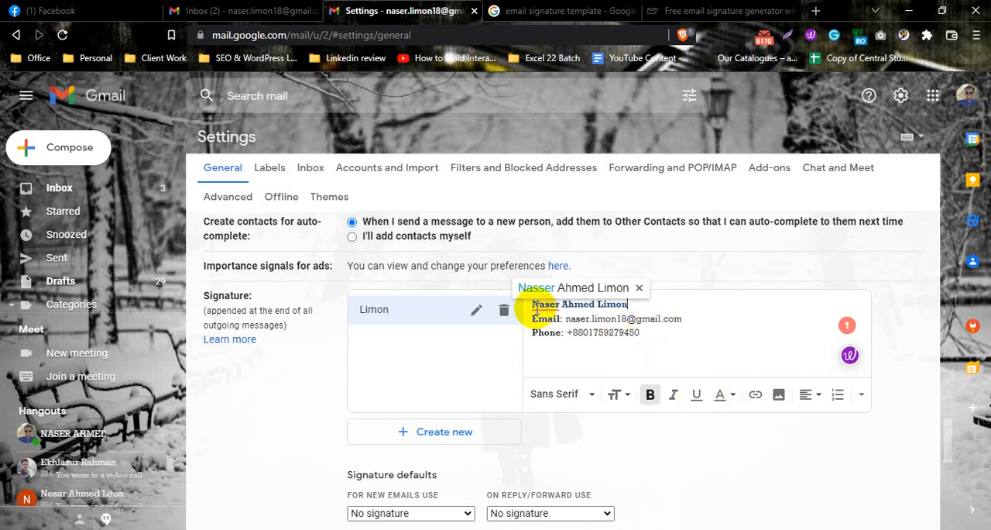
{"action": "left_click", "coordinate": [579, 327]}
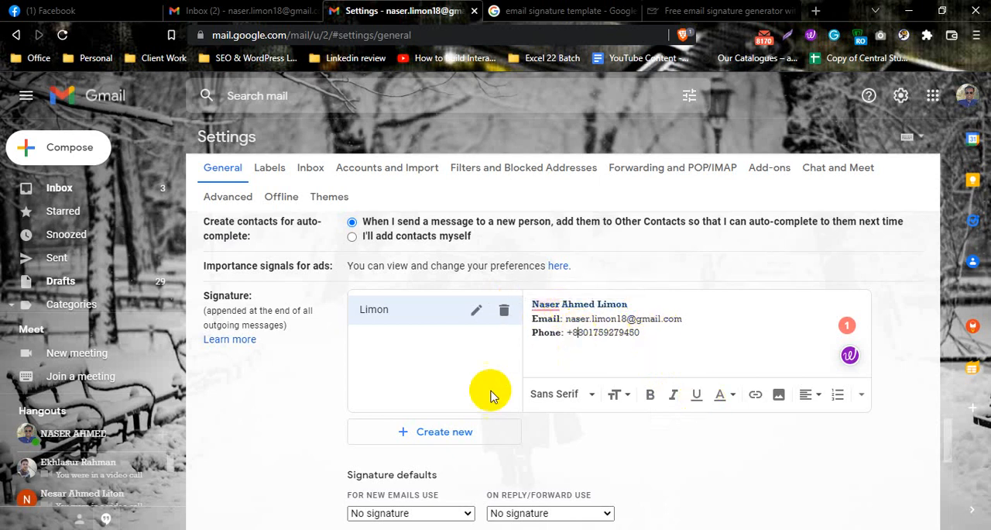
Set the newly created signature as the signature default for new emails
{"action": "scroll", "coordinate": [464, 428], "scroll_direction": "down", "scroll_amount": 1}
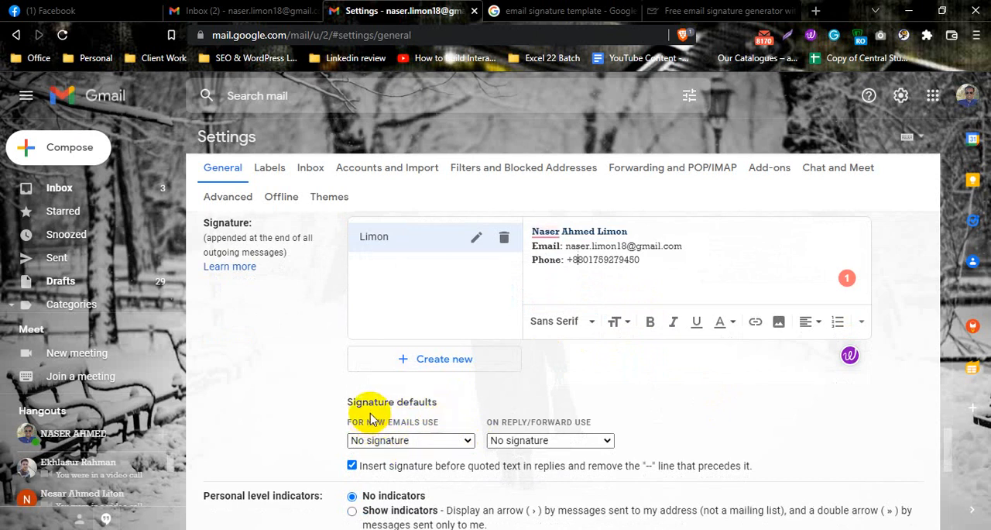
{"action": "left_click_drag", "start_coordinate": [343, 401], "coordinate": [438, 404]}
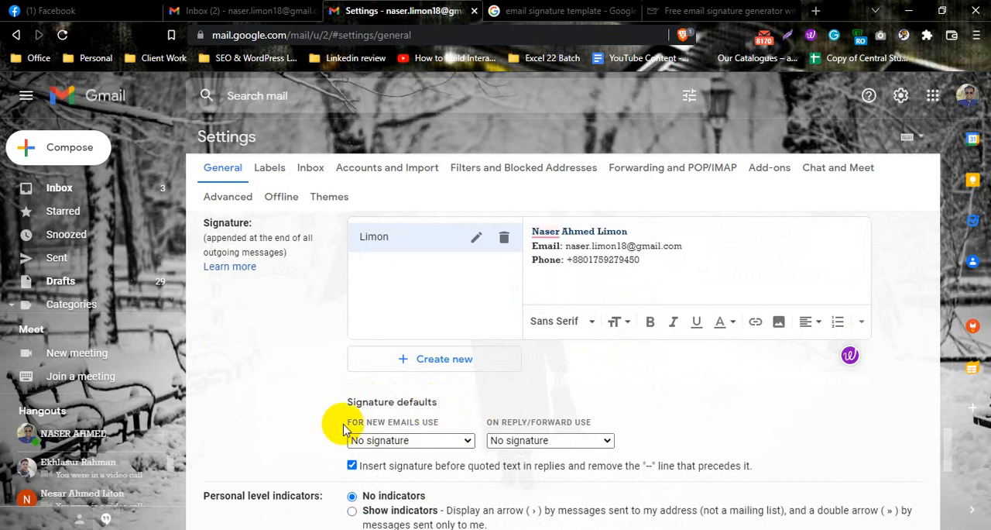
{"action": "left_click_drag", "start_coordinate": [371, 422], "coordinate": [428, 423]}
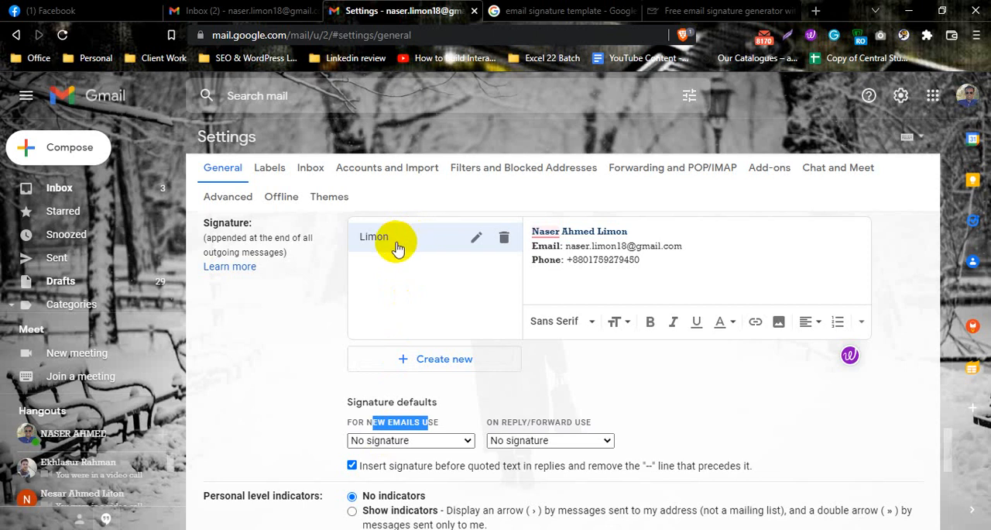
{"action": "left_click", "coordinate": [452, 420]}
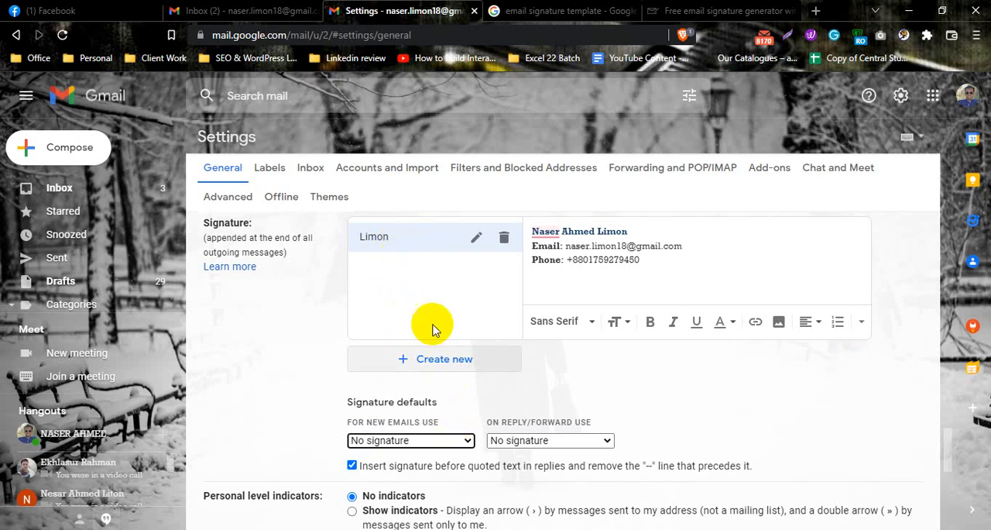
{"action": "left_click", "coordinate": [436, 442]}
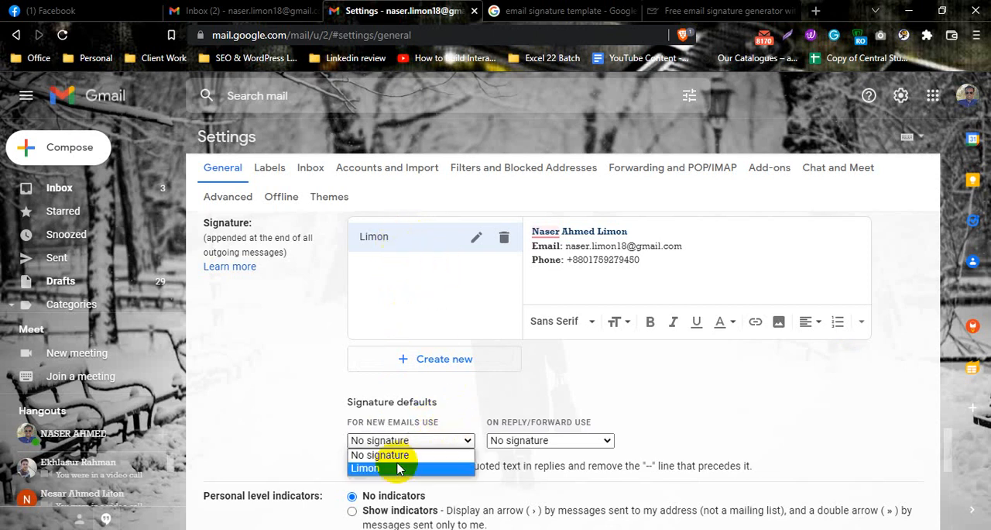
{"action": "left_click", "coordinate": [375, 470]}
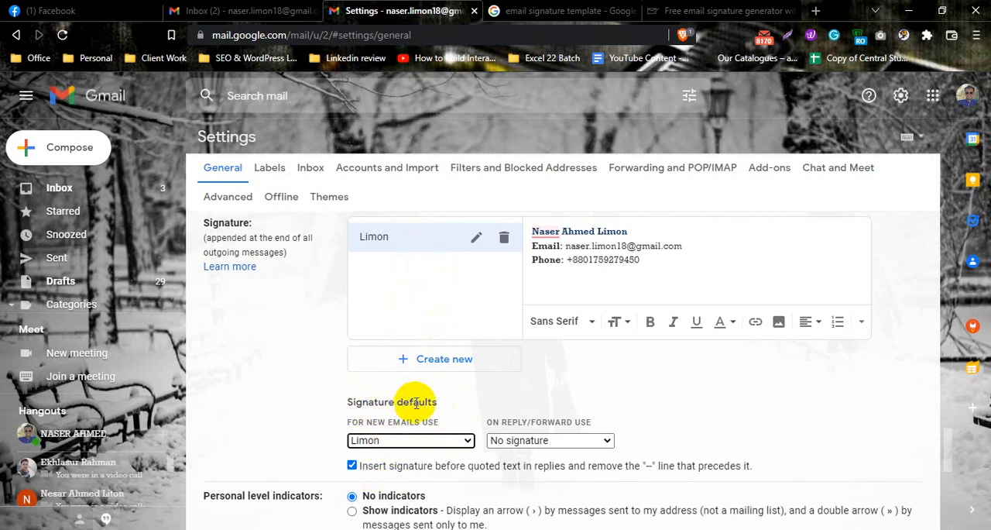
{"action": "left_click_drag", "start_coordinate": [341, 423], "coordinate": [435, 428]}
{"action": "left_click", "coordinate": [438, 428]}
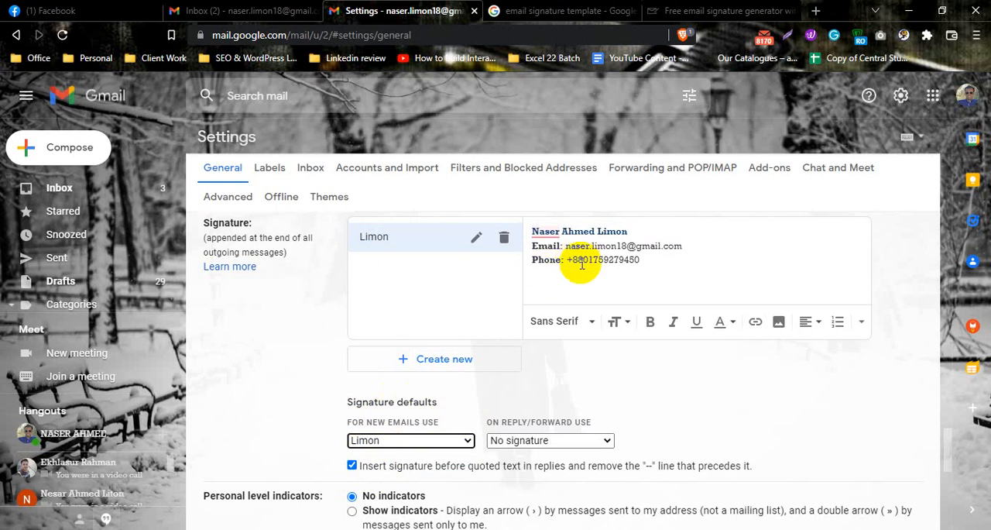
Start a new message in the inbox to examine its inserted signature and compare it with the one in the settings
{"action": "left_click_drag", "start_coordinate": [640, 263], "coordinate": [522, 237]}
{"action": "left_click", "coordinate": [255, 11]}
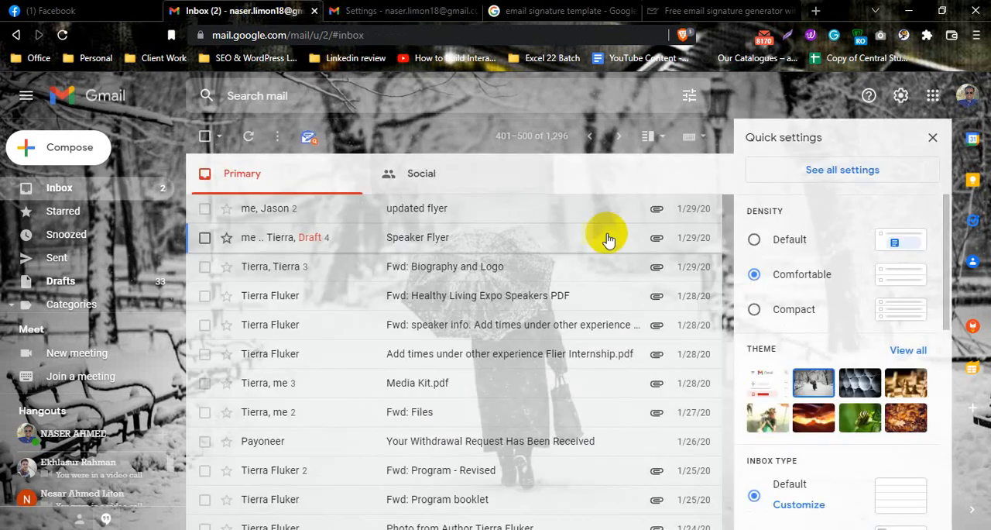
{"action": "left_click", "coordinate": [68, 147]}
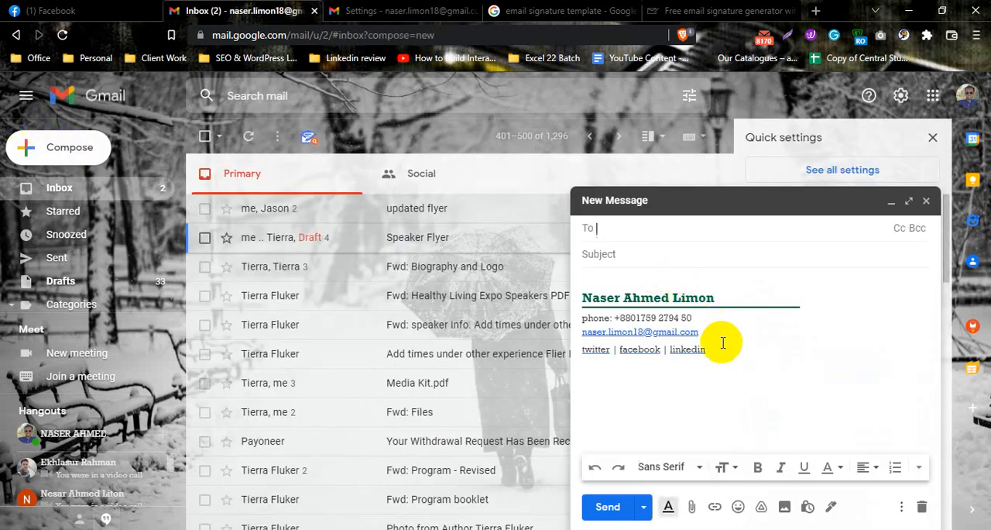
{"action": "left_click_drag", "start_coordinate": [722, 342], "coordinate": [580, 288]}
{"action": "left_click", "coordinate": [404, 11]}
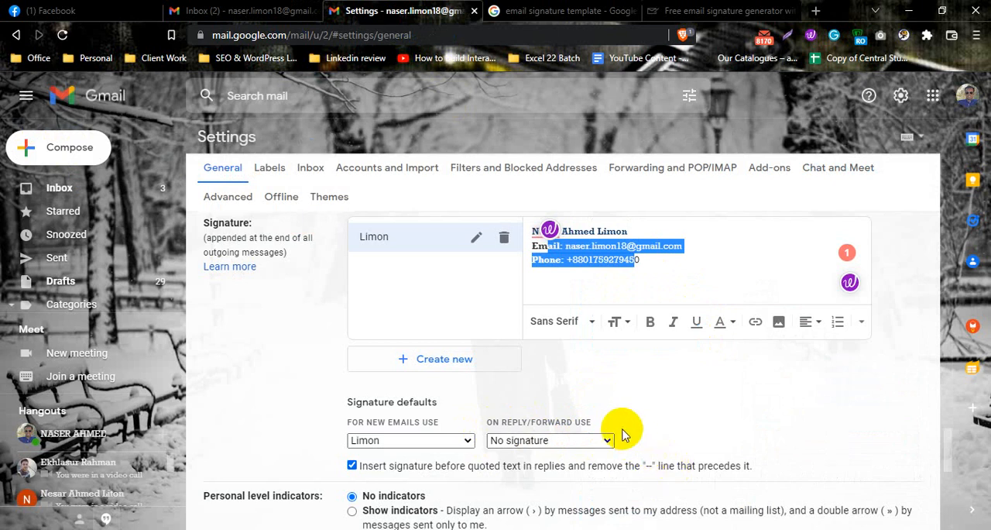
{"action": "left_click", "coordinate": [188, 17]}
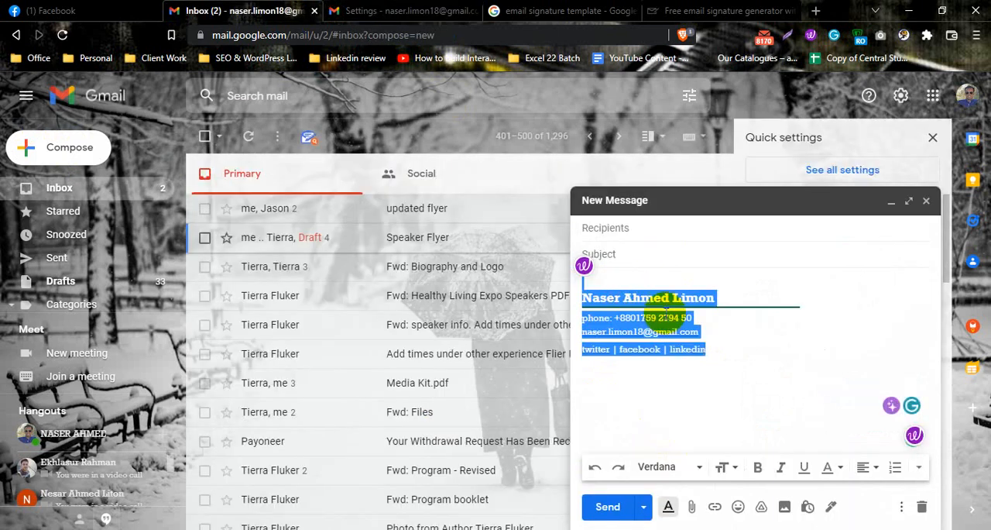
{"action": "left_click", "coordinate": [434, 14]}
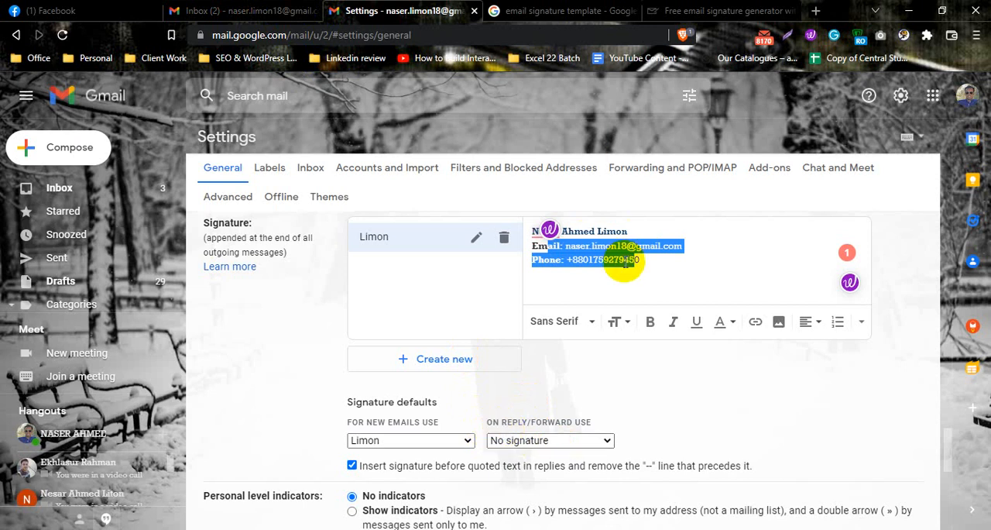
Set the newly created signature as the signature default for replies and forwards
{"action": "left_click", "coordinate": [642, 264]}
{"action": "left_click", "coordinate": [547, 441]}
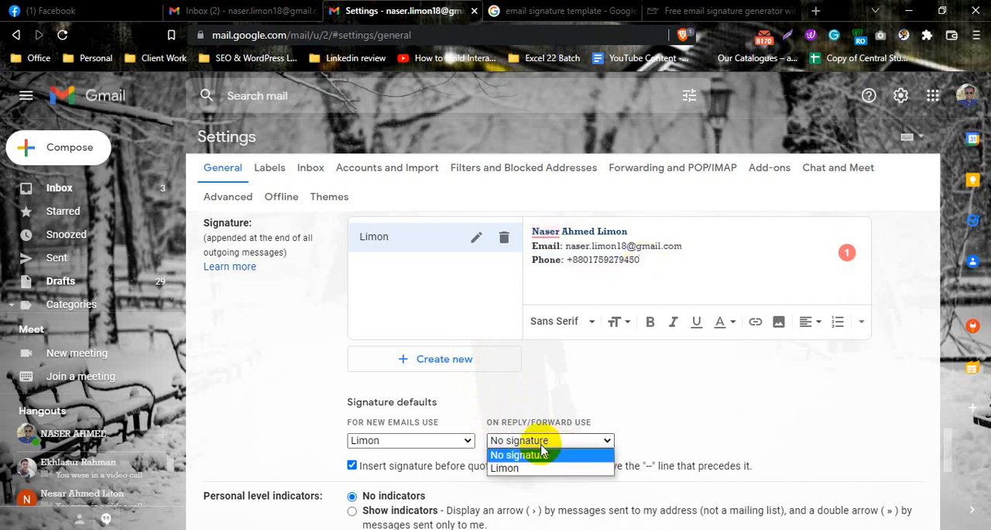
{"action": "left_click", "coordinate": [542, 449]}
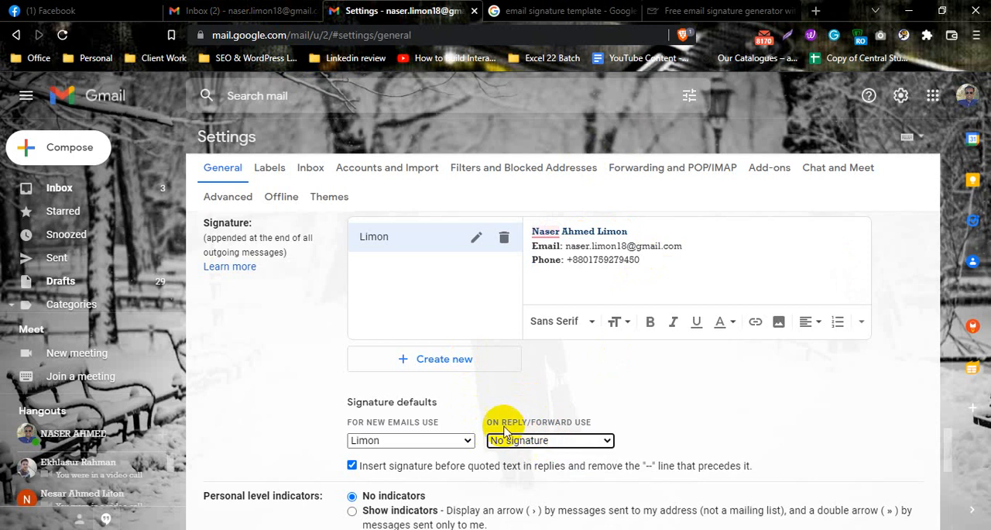
{"action": "left_click_drag", "start_coordinate": [486, 426], "coordinate": [586, 429]}
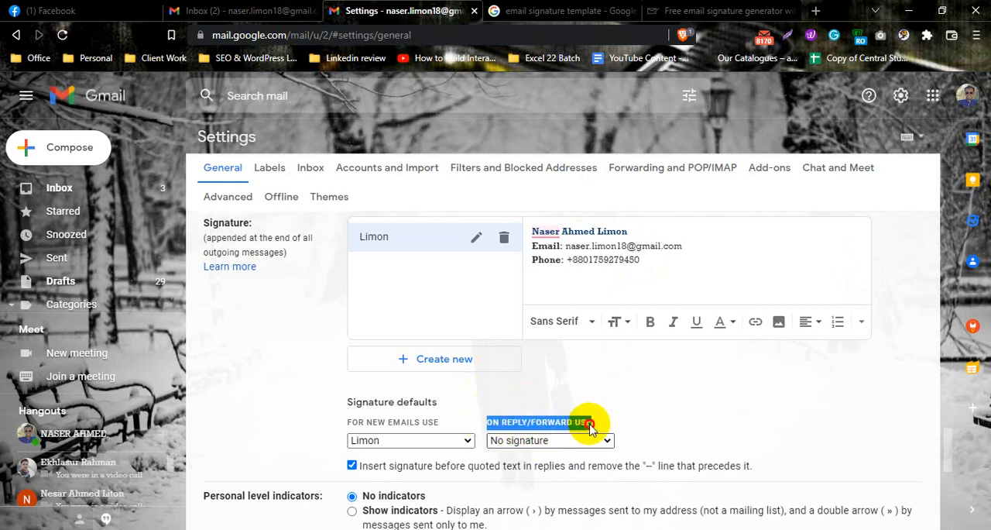
{"action": "left_click", "coordinate": [571, 440]}
{"action": "left_click", "coordinate": [511, 466]}
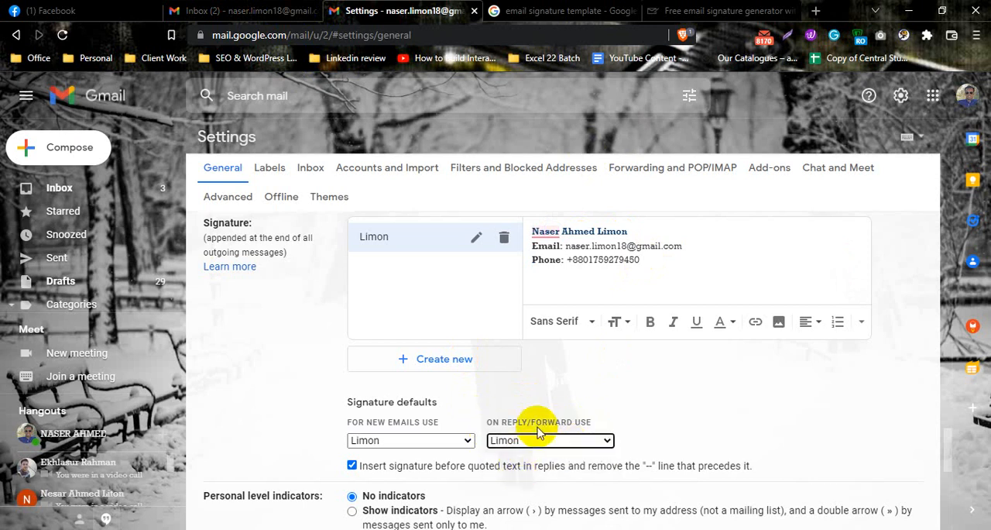
{"action": "left_click", "coordinate": [552, 408]}
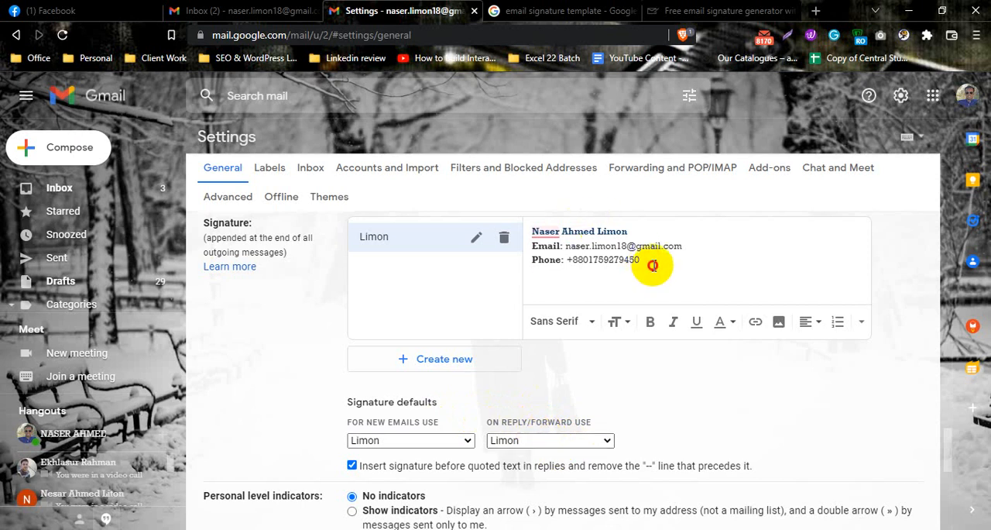
Review the signature's text, its defaults for new emails and replies, and the save option at the end of the General settings
{"action": "left_click_drag", "start_coordinate": [653, 264], "coordinate": [524, 222]}
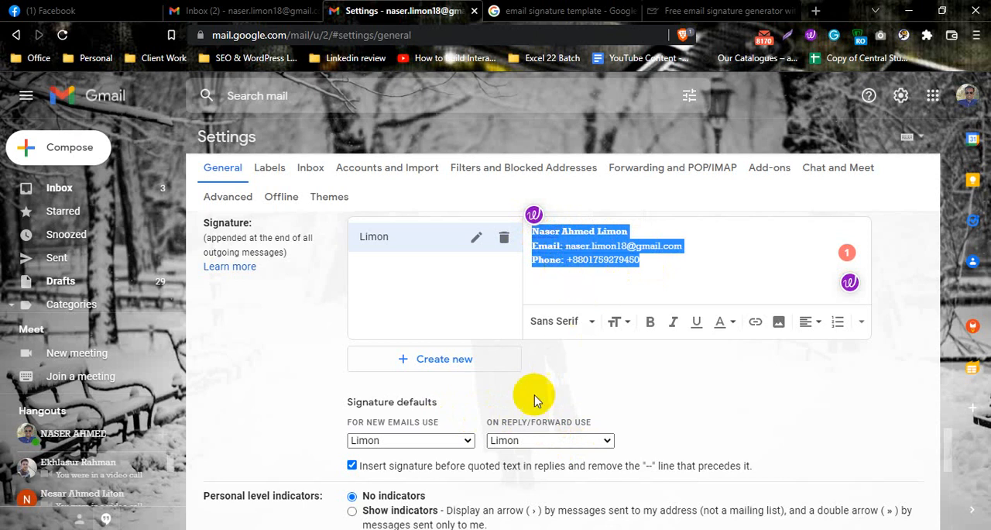
{"action": "left_click", "coordinate": [579, 387]}
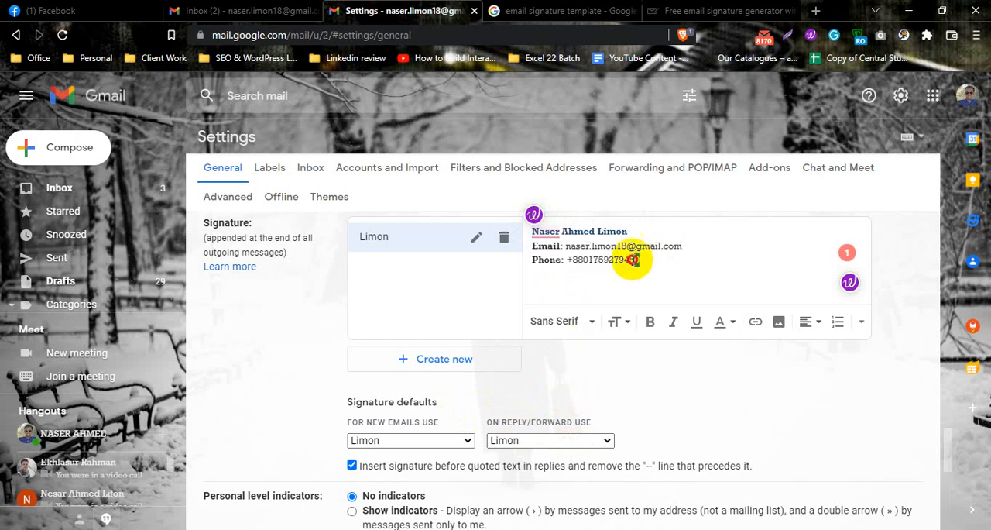
{"action": "left_click_drag", "start_coordinate": [633, 259], "coordinate": [532, 230]}
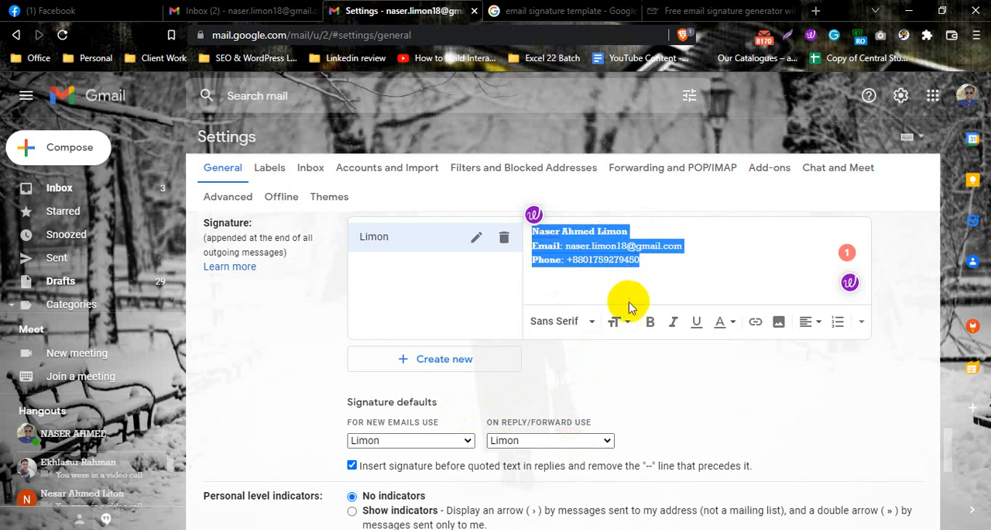
{"action": "left_click", "coordinate": [651, 280]}
{"action": "scroll", "coordinate": [565, 395], "scroll_direction": "down", "scroll_amount": 4}
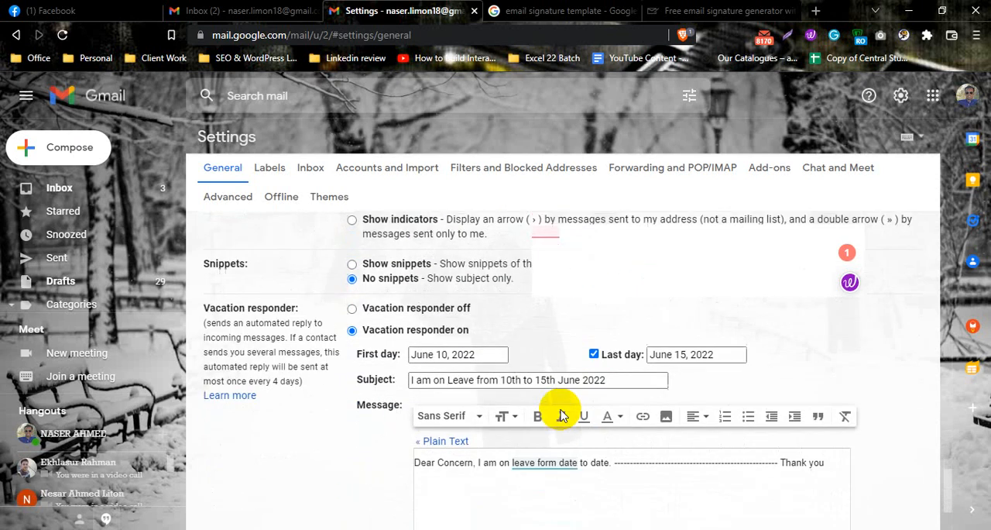
{"action": "scroll", "coordinate": [542, 409], "scroll_direction": "up", "scroll_amount": 3}
{"action": "left_click", "coordinate": [411, 370]}
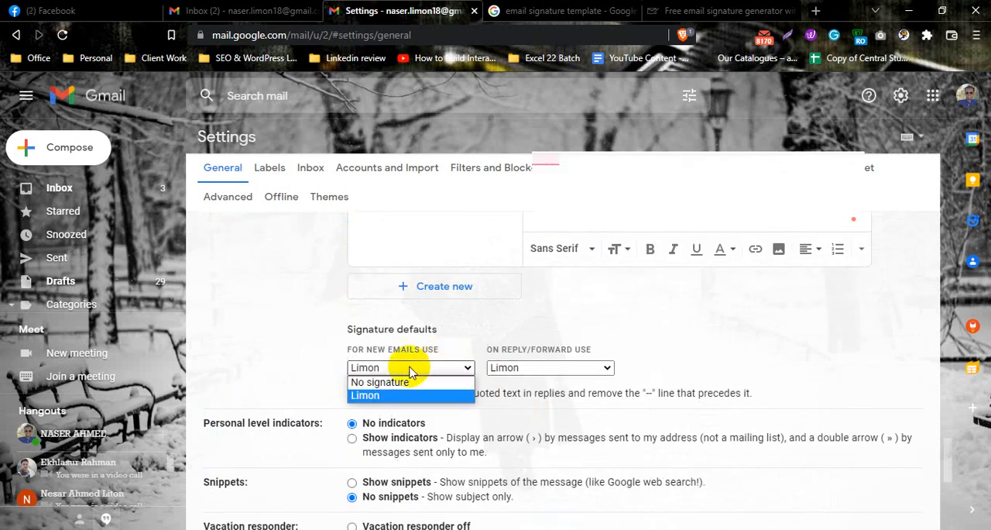
{"action": "left_click", "coordinate": [336, 349]}
{"action": "scroll", "coordinate": [489, 406], "scroll_direction": "down", "scroll_amount": 5}
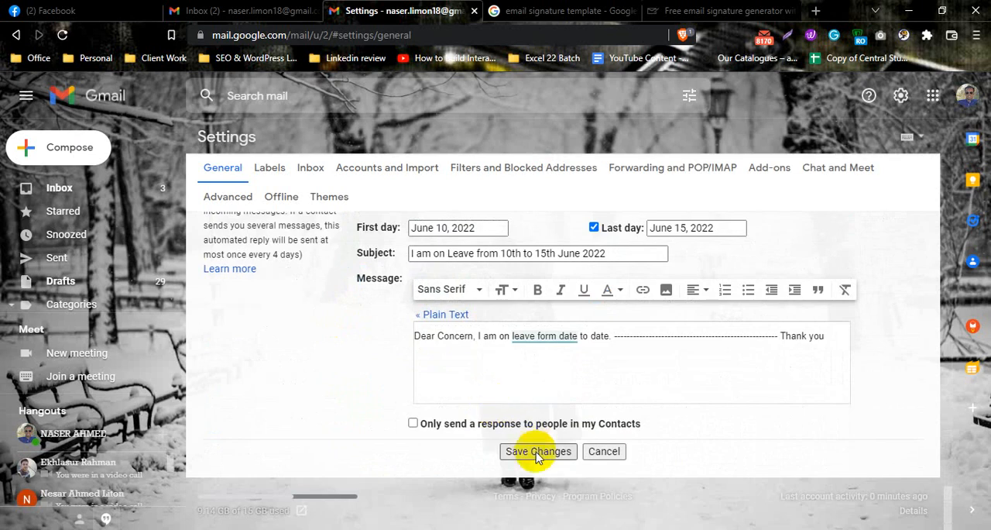
{"action": "scroll", "coordinate": [465, 310], "scroll_direction": "up", "scroll_amount": 5}
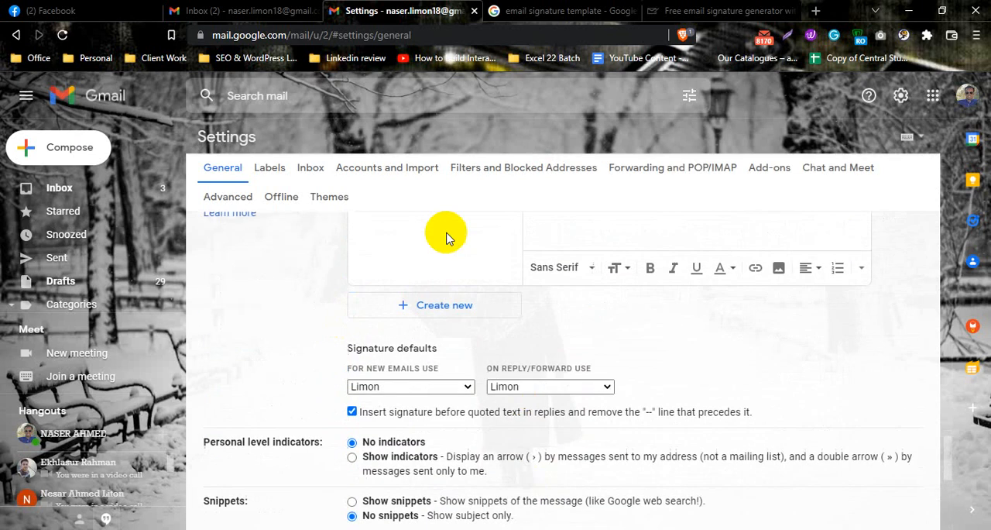
Compare the signature inserted in the open new message with the signature text in the General settings
{"action": "left_click", "coordinate": [248, 11]}
{"action": "left_click", "coordinate": [719, 352]}
{"action": "left_click_drag", "start_coordinate": [719, 352], "coordinate": [580, 310]}
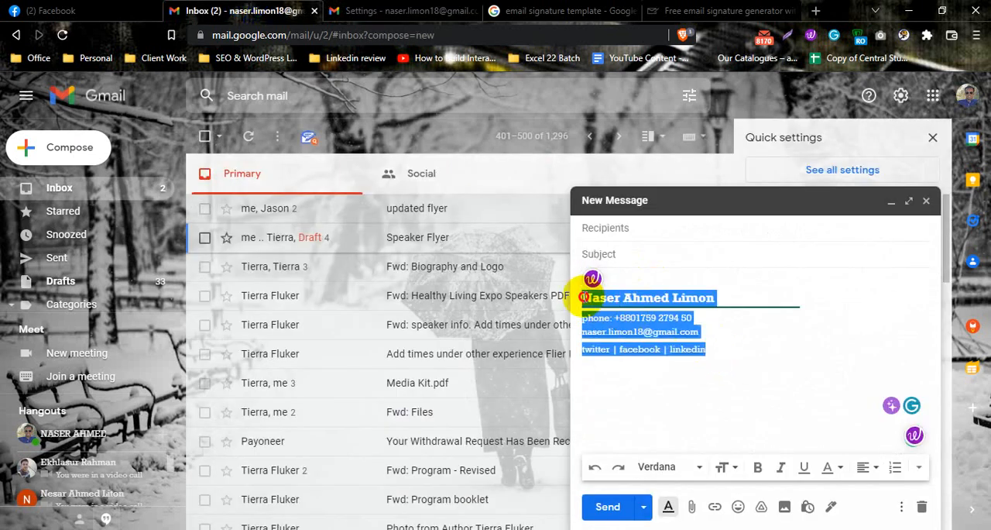
{"action": "left_click", "coordinate": [353, 11]}
{"action": "scroll", "coordinate": [604, 329], "scroll_direction": "up", "scroll_amount": 3}
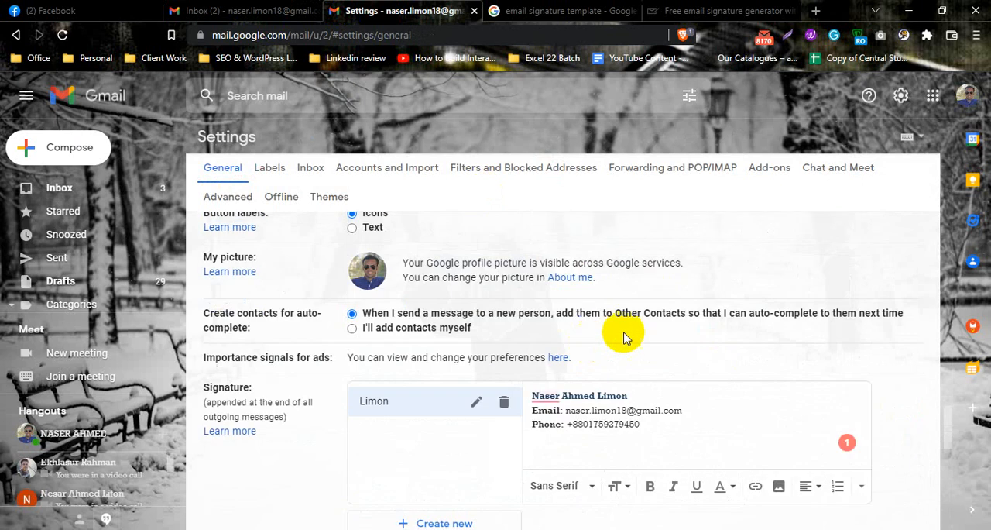
{"action": "left_click_drag", "start_coordinate": [642, 424], "coordinate": [533, 393]}
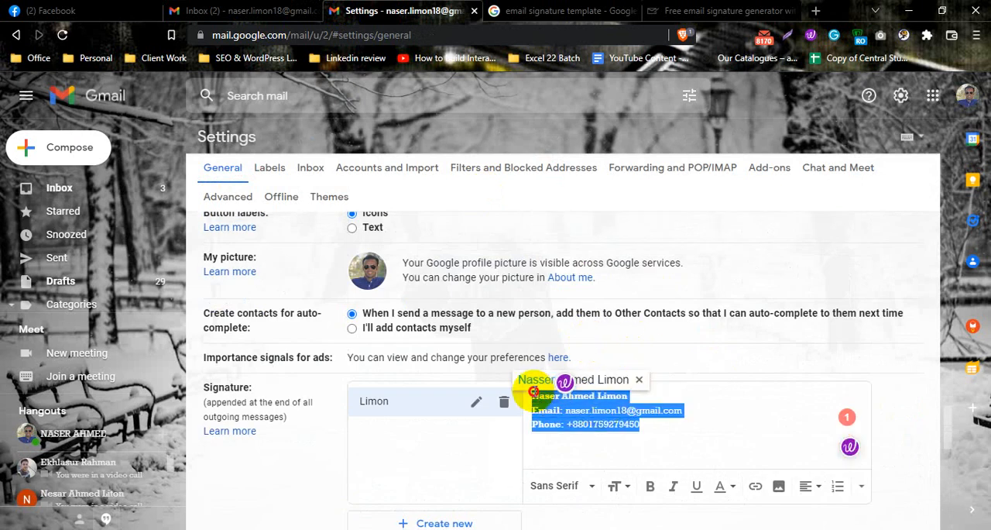
{"action": "left_click", "coordinate": [637, 426]}
{"action": "left_click_drag", "start_coordinate": [646, 428], "coordinate": [533, 397]}
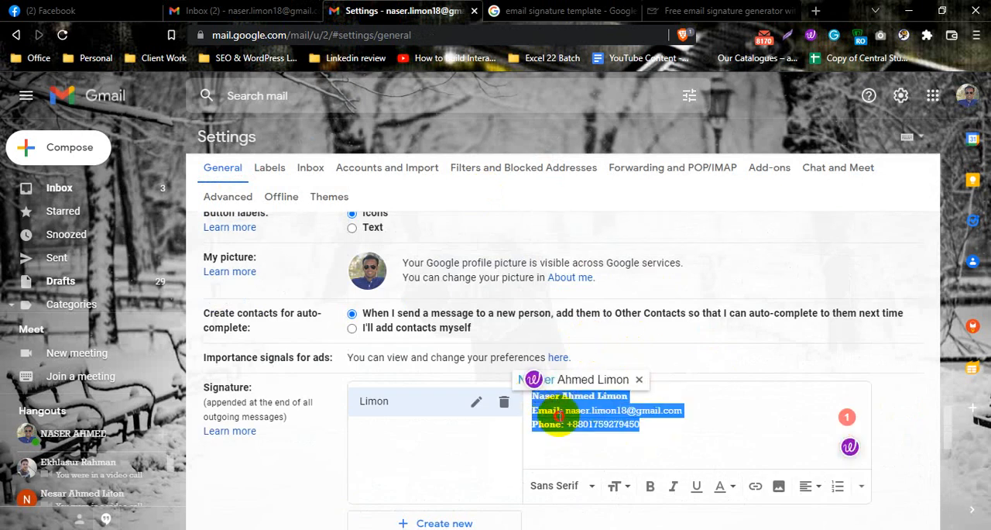
{"action": "left_click", "coordinate": [559, 418]}
{"action": "scroll", "coordinate": [542, 432], "scroll_direction": "down", "scroll_amount": 10}
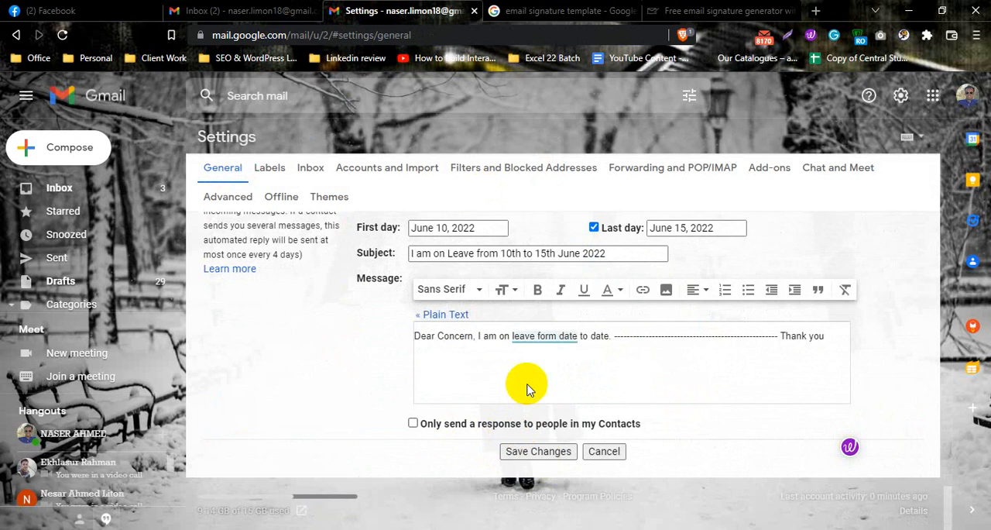
{"action": "left_click", "coordinate": [240, 11]}
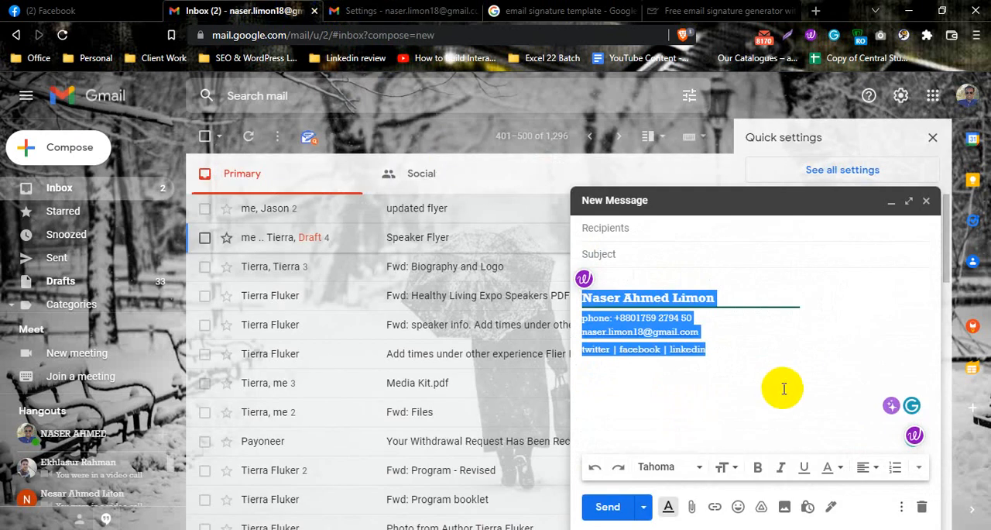
{"action": "left_click", "coordinate": [417, 11]}
{"action": "scroll", "coordinate": [608, 353], "scroll_direction": "up", "scroll_amount": 5}
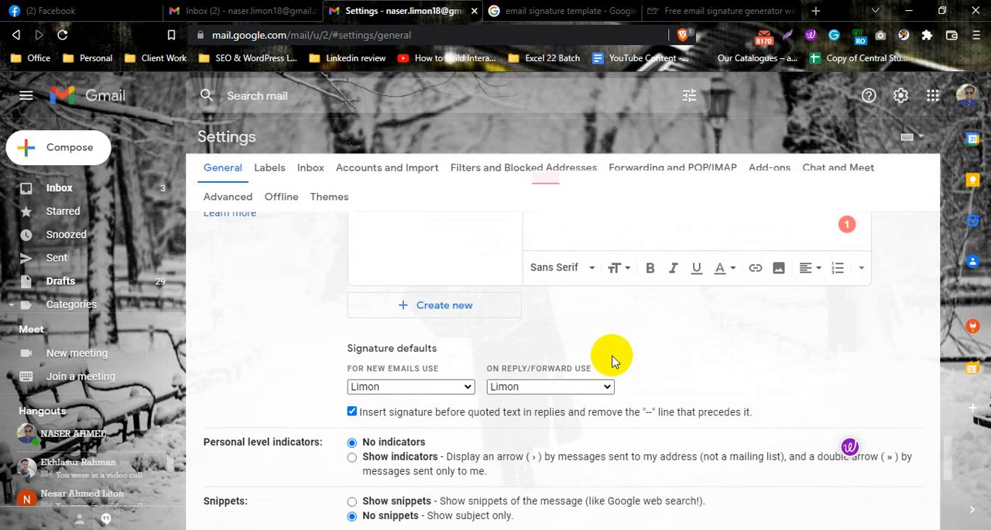
Clear the signature's text and delete the signature from the General settings
{"action": "left_click", "coordinate": [657, 434]}
{"action": "left_click_drag", "start_coordinate": [655, 432], "coordinate": [489, 376]}
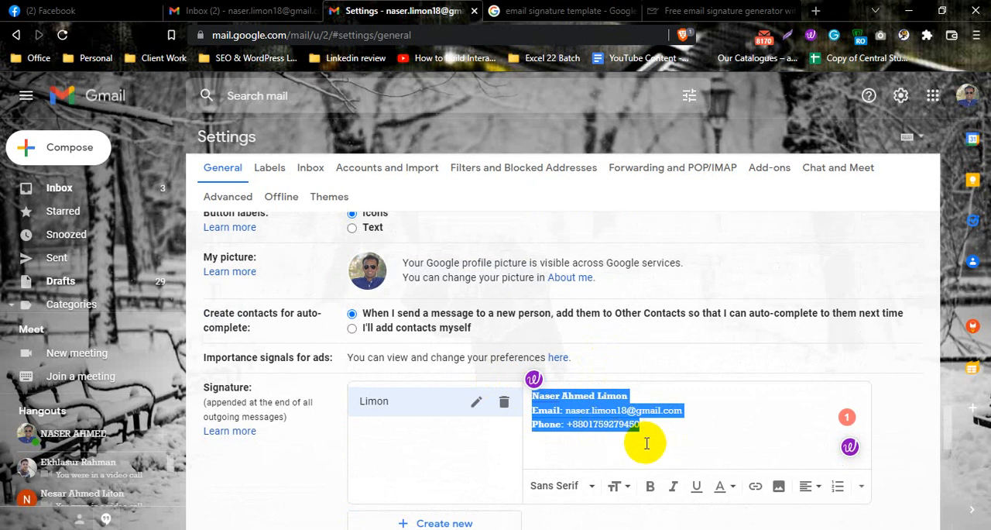
{"action": "key", "text": "BackSpace"}
{"action": "left_click", "coordinate": [504, 401]}
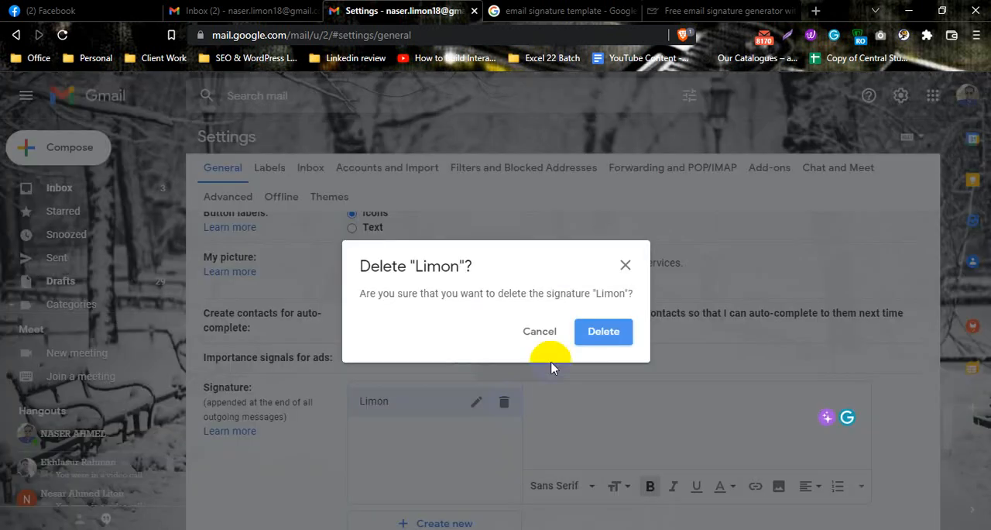
{"action": "left_click", "coordinate": [602, 332]}
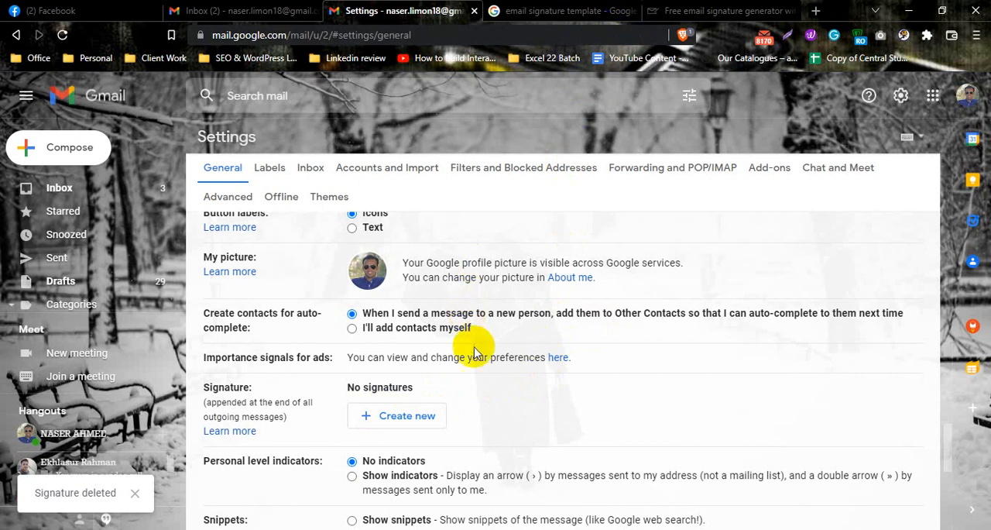
Examine the styled signature with social links in the open new message in the inbox
{"action": "left_click", "coordinate": [248, 11]}
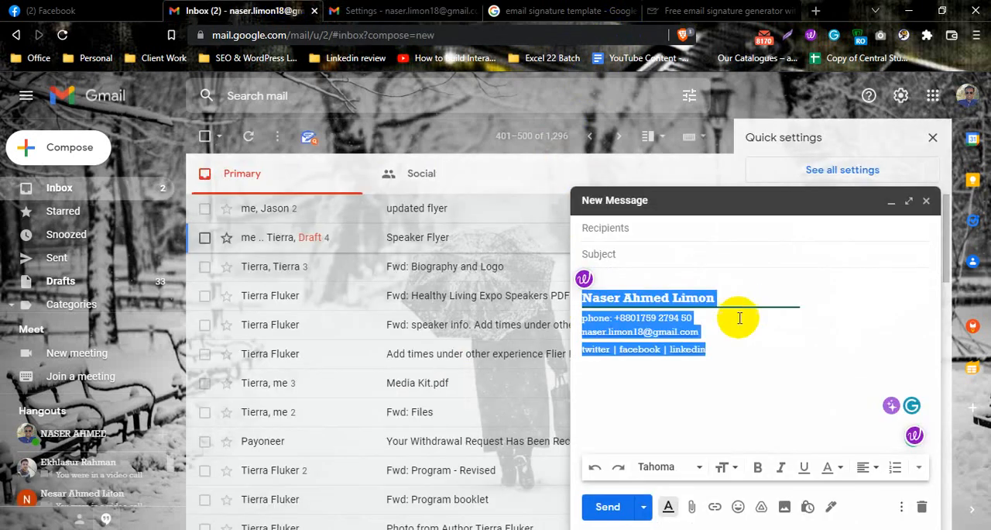
{"action": "left_click_drag", "start_coordinate": [720, 354], "coordinate": [581, 295]}
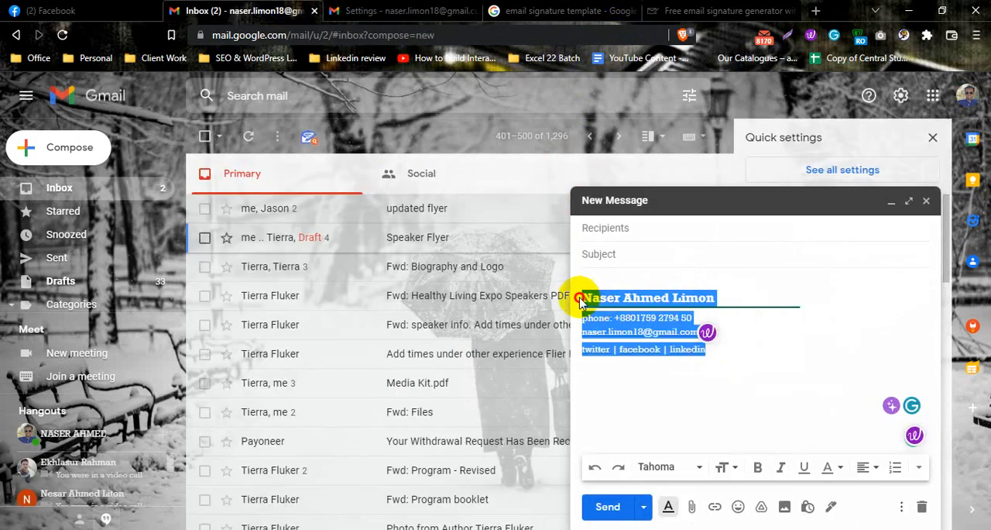
{"action": "left_click", "coordinate": [728, 312]}
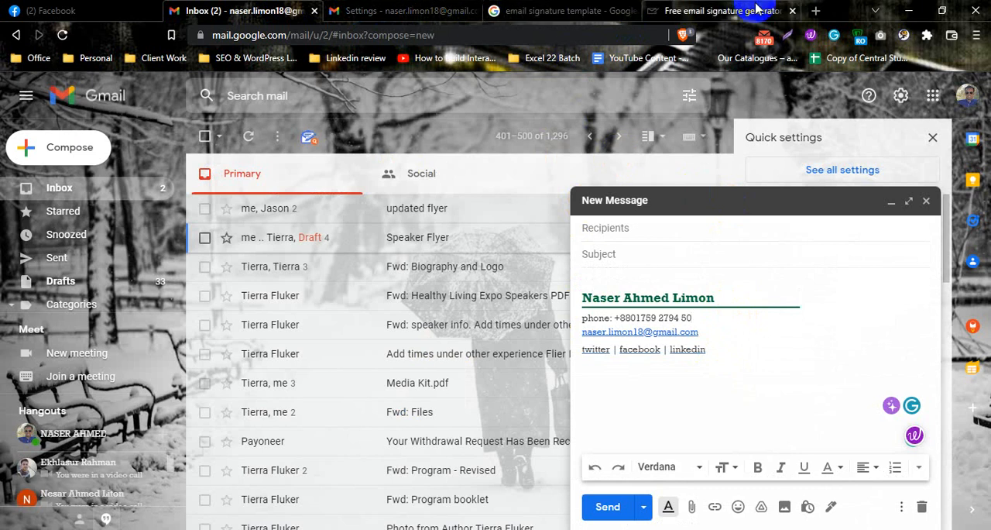
Look through the Google results and sample images for "email signature template"
{"action": "left_click", "coordinate": [577, 11]}
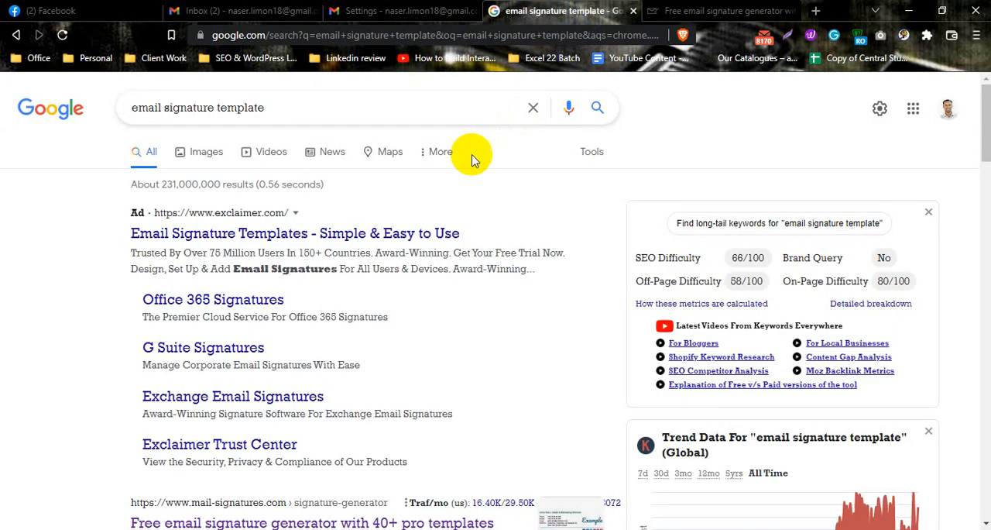
{"action": "left_click_drag", "start_coordinate": [289, 105], "coordinate": [137, 108]}
{"action": "left_click", "coordinate": [316, 105]}
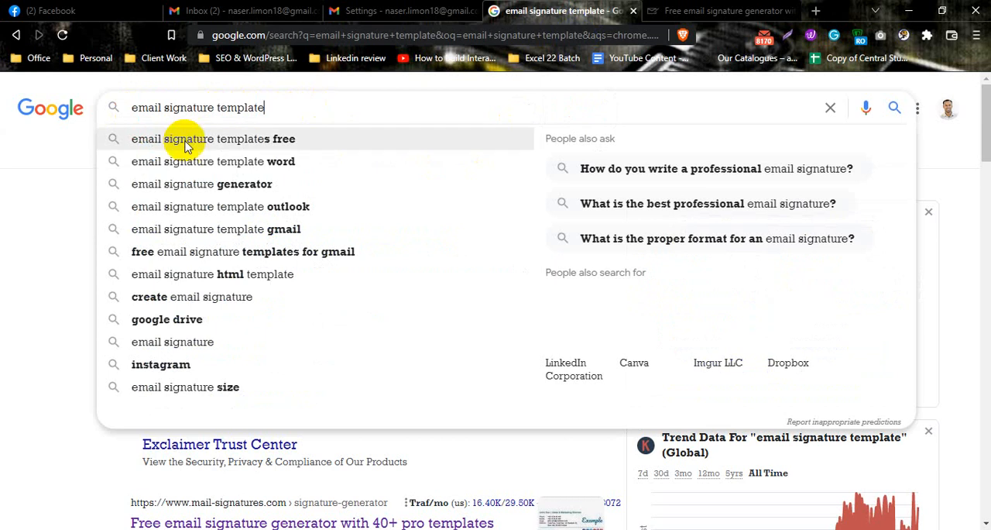
{"action": "left_click", "coordinate": [81, 247]}
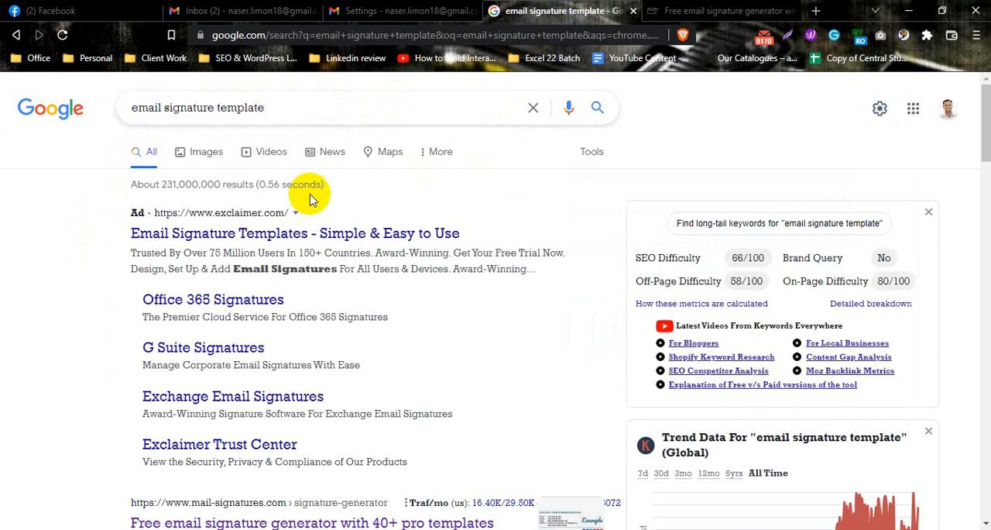
{"action": "scroll", "coordinate": [310, 199], "scroll_direction": "down", "scroll_amount": 7}
{"action": "scroll", "coordinate": [263, 359], "scroll_direction": "down", "scroll_amount": 9}
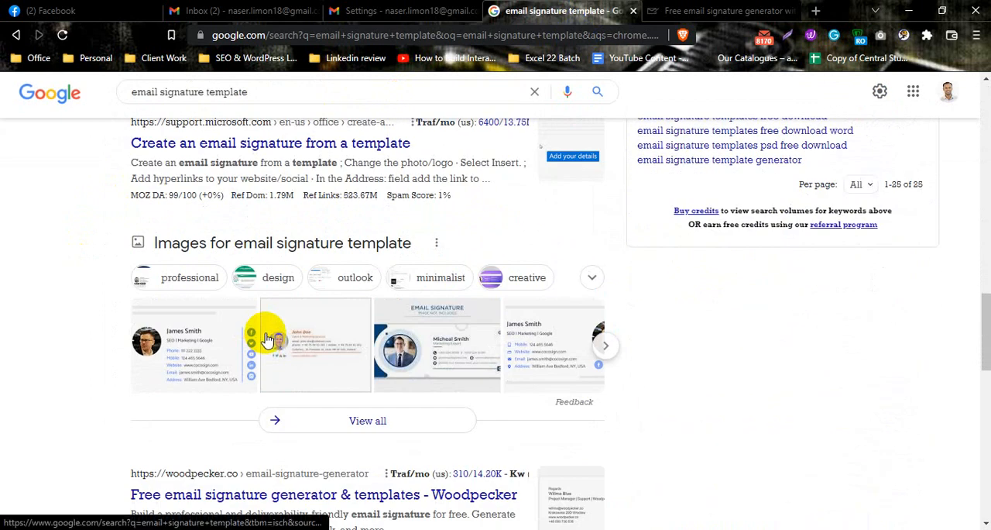
{"action": "scroll", "coordinate": [263, 350], "scroll_direction": "up", "scroll_amount": 10}
{"action": "scroll", "coordinate": [401, 172], "scroll_direction": "up", "scroll_amount": 8}
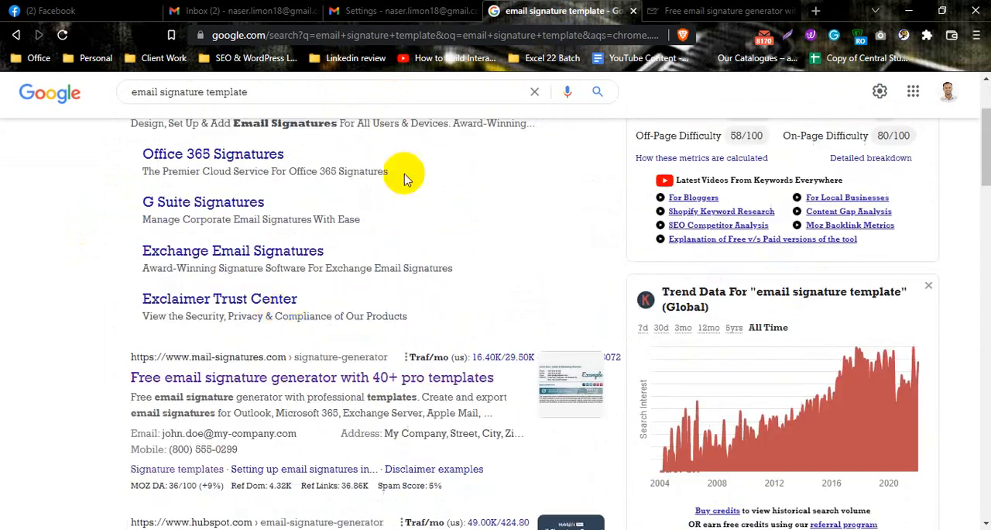
Find the mail-signatures.com result "Free email signature generator with 40+ pro templates" and switch to the already open generator page
{"action": "left_click", "coordinate": [700, 15]}
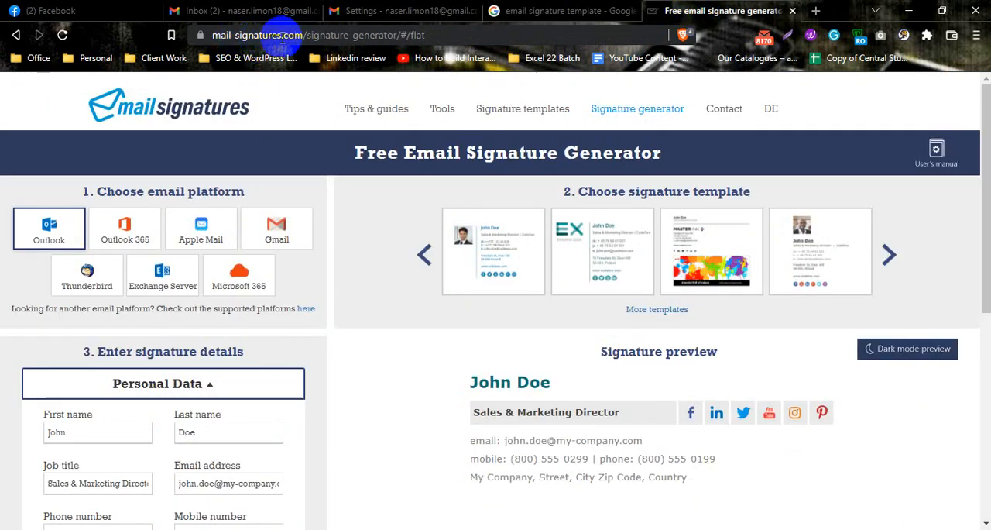
{"action": "left_click", "coordinate": [550, 13]}
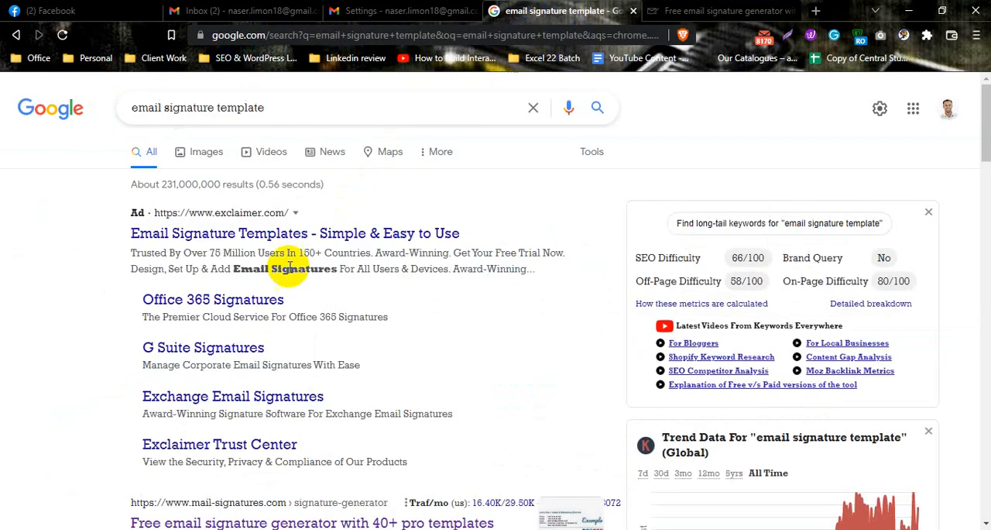
{"action": "scroll", "coordinate": [290, 265], "scroll_direction": "down", "scroll_amount": 4}
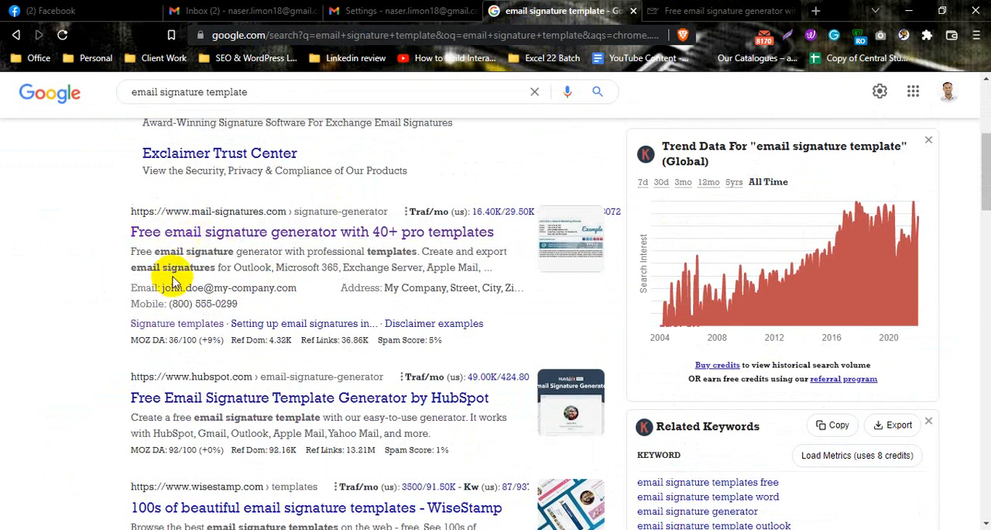
{"action": "scroll", "coordinate": [173, 284], "scroll_direction": "up", "scroll_amount": 4}
{"action": "scroll", "coordinate": [162, 237], "scroll_direction": "down", "scroll_amount": 4}
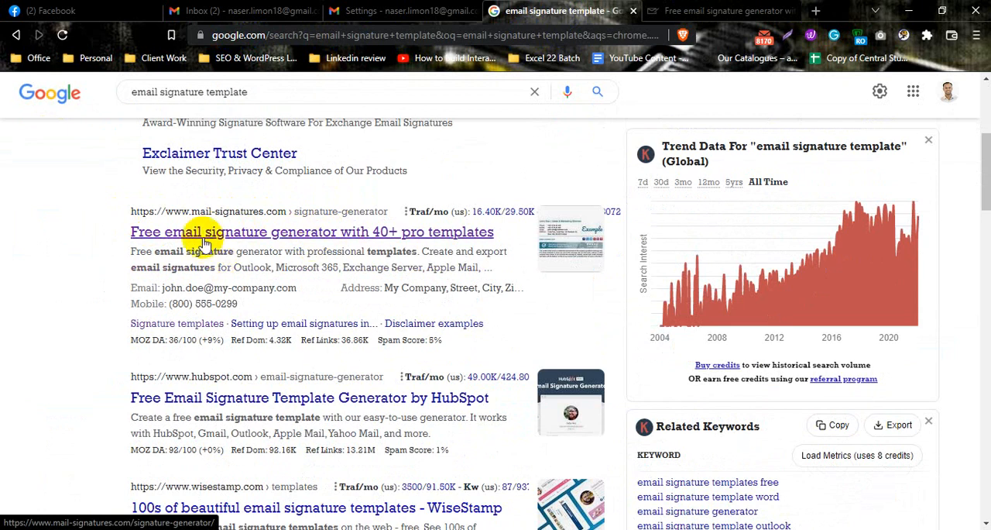
{"action": "left_click", "coordinate": [705, 11]}
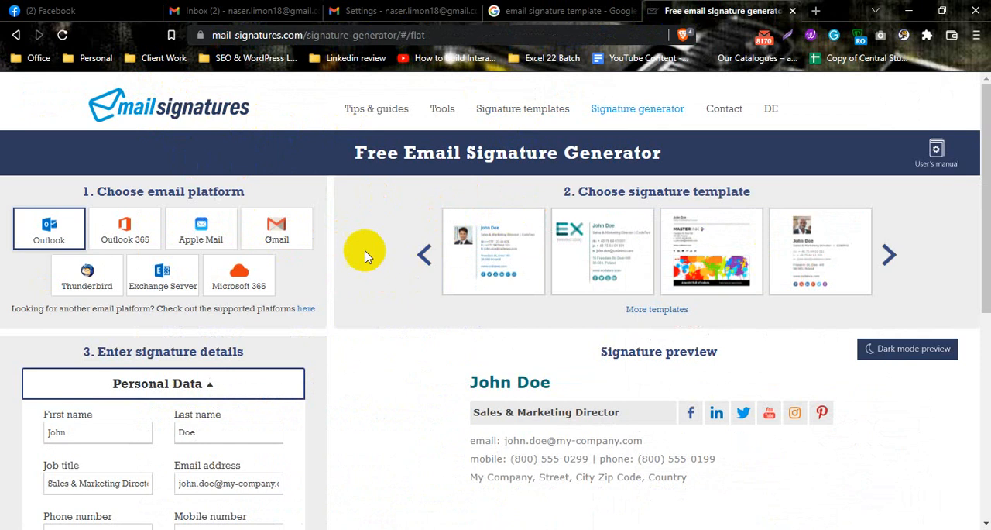
Choose the signature template with the EX example logo in the Free Email Signature Generator and bring up its personal details and preview
{"action": "left_click_drag", "start_coordinate": [385, 154], "coordinate": [656, 154]}
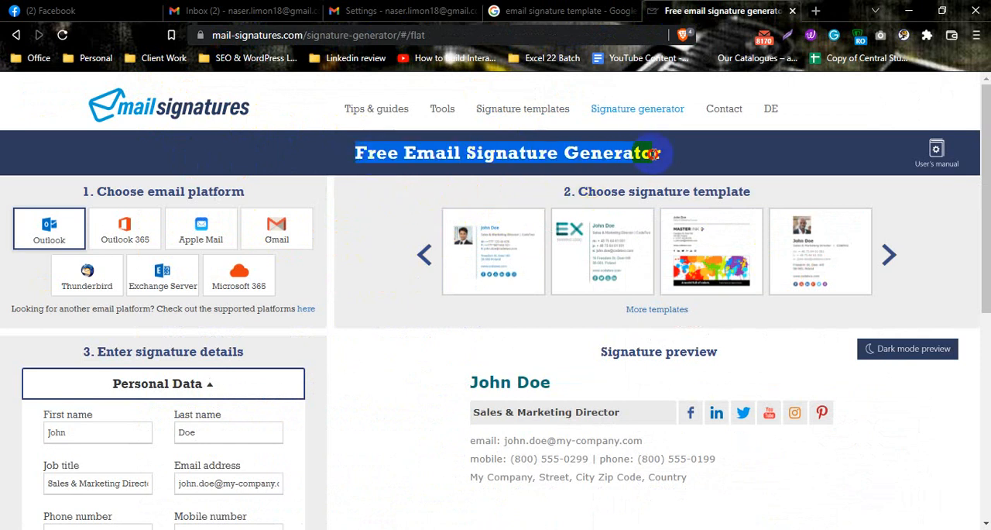
{"action": "left_click_drag", "start_coordinate": [566, 191], "coordinate": [745, 191]}
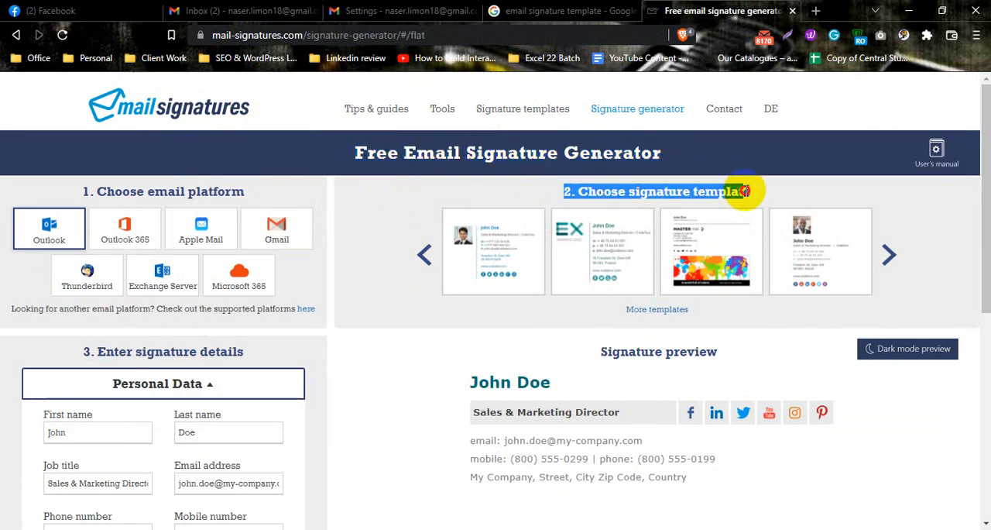
{"action": "left_click", "coordinate": [756, 194]}
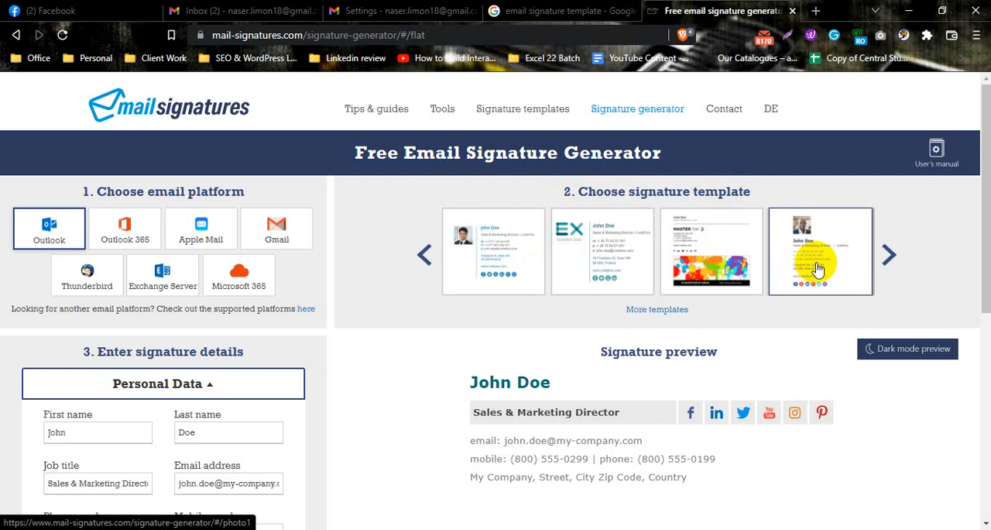
{"action": "left_click", "coordinate": [596, 258]}
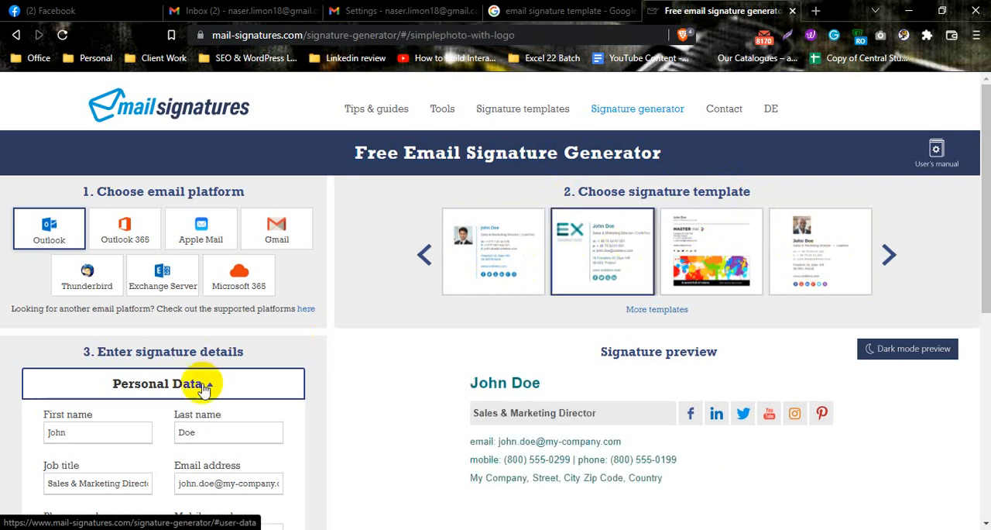
{"action": "scroll", "coordinate": [140, 302], "scroll_direction": "down", "scroll_amount": 3}
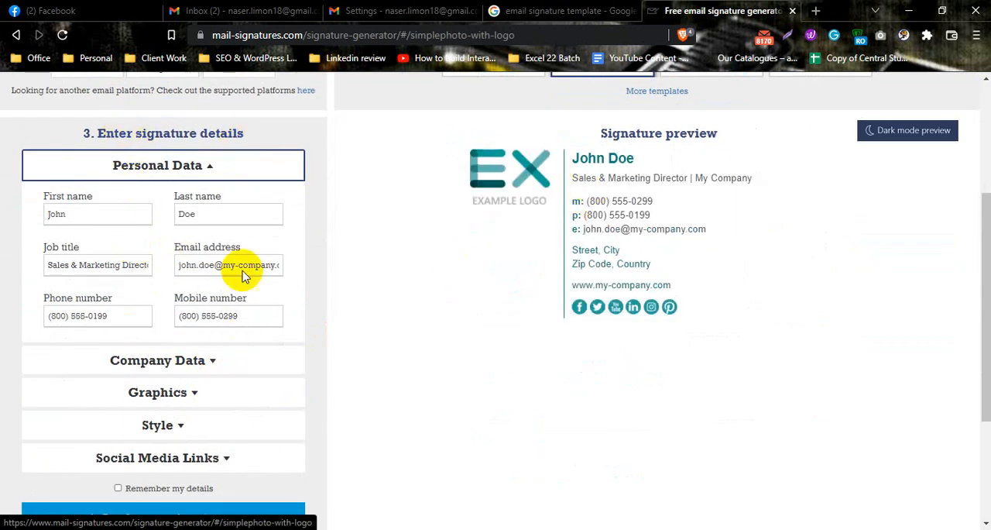
Switch the signature to the template with a square photo placeholder beside the contact details and review its preview
{"action": "double_click", "coordinate": [203, 214]}
{"action": "scroll", "coordinate": [605, 263], "scroll_direction": "up", "scroll_amount": 2}
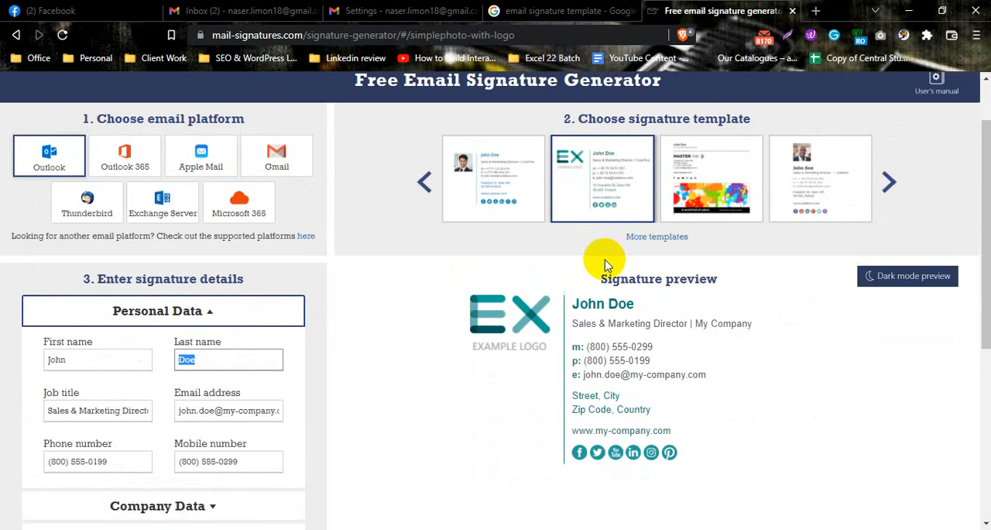
{"action": "left_click_drag", "start_coordinate": [595, 287], "coordinate": [741, 285]}
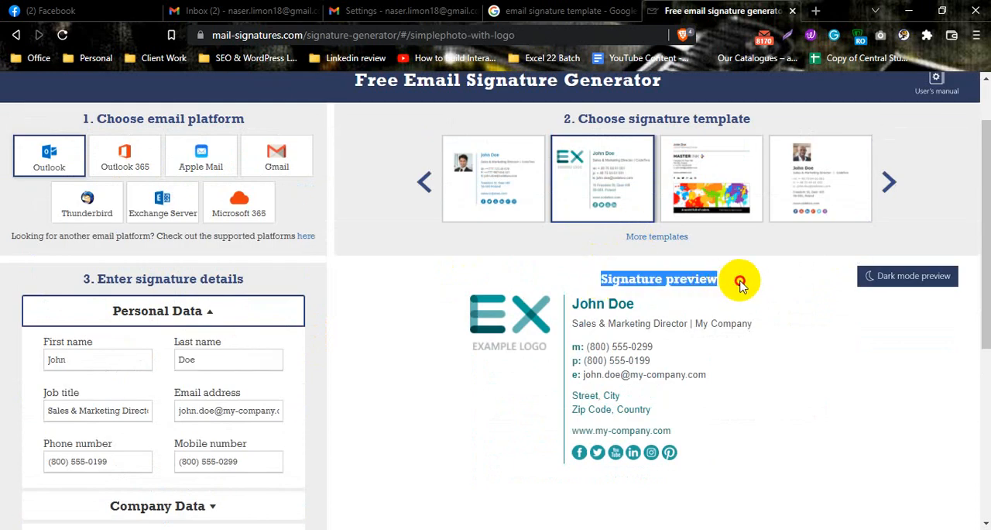
{"action": "left_click", "coordinate": [523, 279]}
{"action": "scroll", "coordinate": [730, 237], "scroll_direction": "up", "scroll_amount": 1}
{"action": "left_click", "coordinate": [505, 257]}
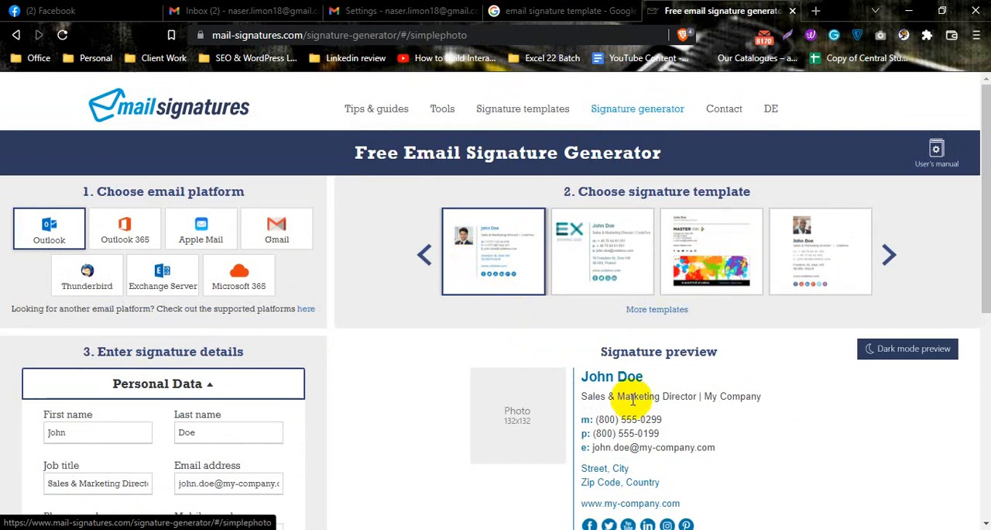
{"action": "scroll", "coordinate": [635, 416], "scroll_direction": "down", "scroll_amount": 1}
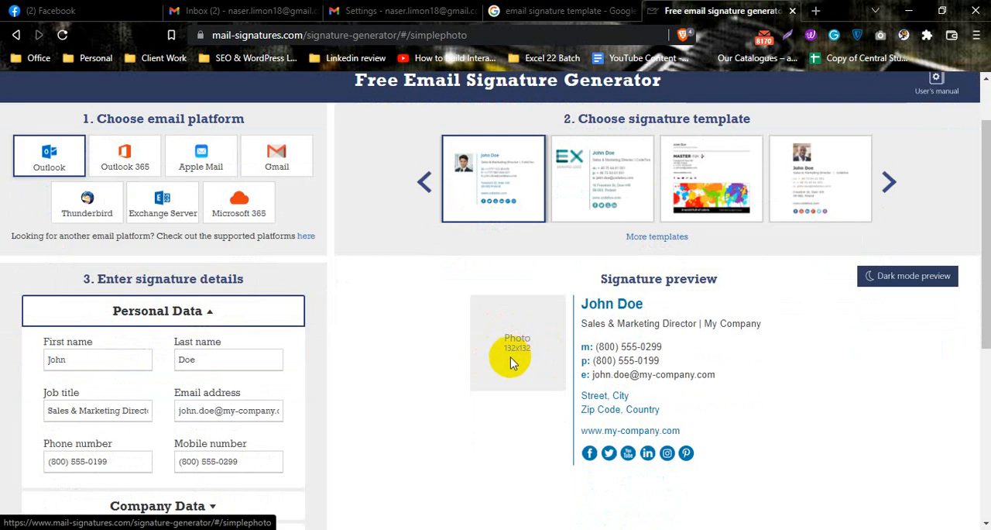
{"action": "scroll", "coordinate": [589, 302], "scroll_direction": "up", "scroll_amount": 1}
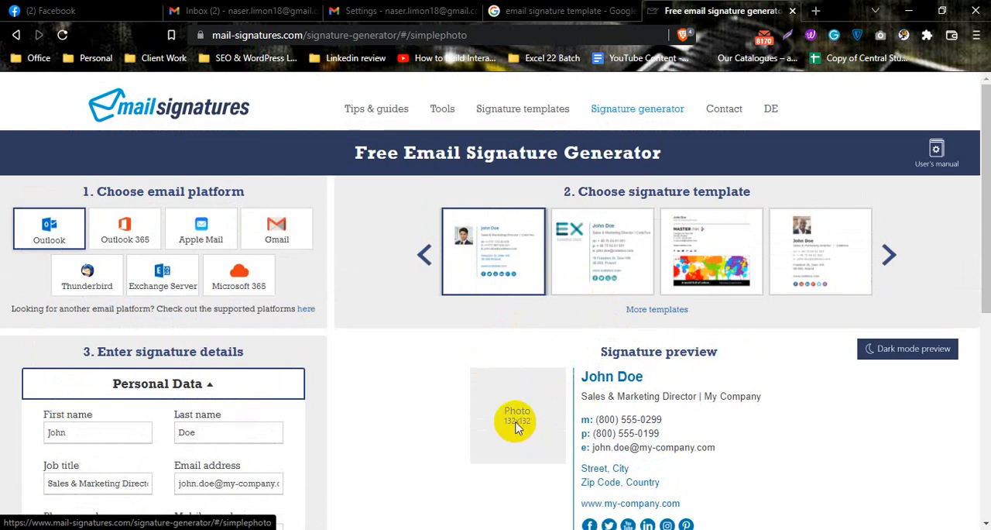
Browse the further signature templates and choose the plain-text one with a green underlined name and text-only social links
{"action": "left_click", "coordinate": [891, 258]}
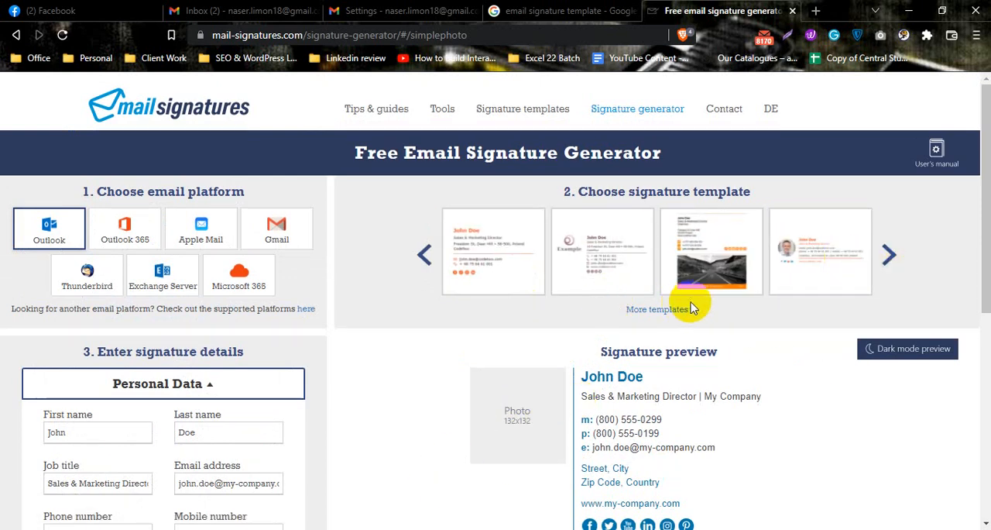
{"action": "left_click", "coordinate": [893, 259]}
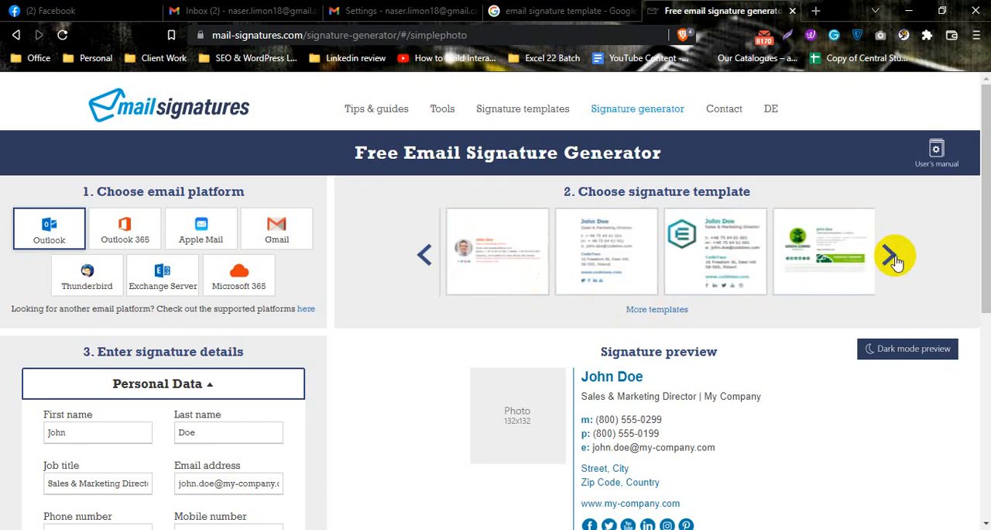
{"action": "left_click", "coordinate": [892, 259]}
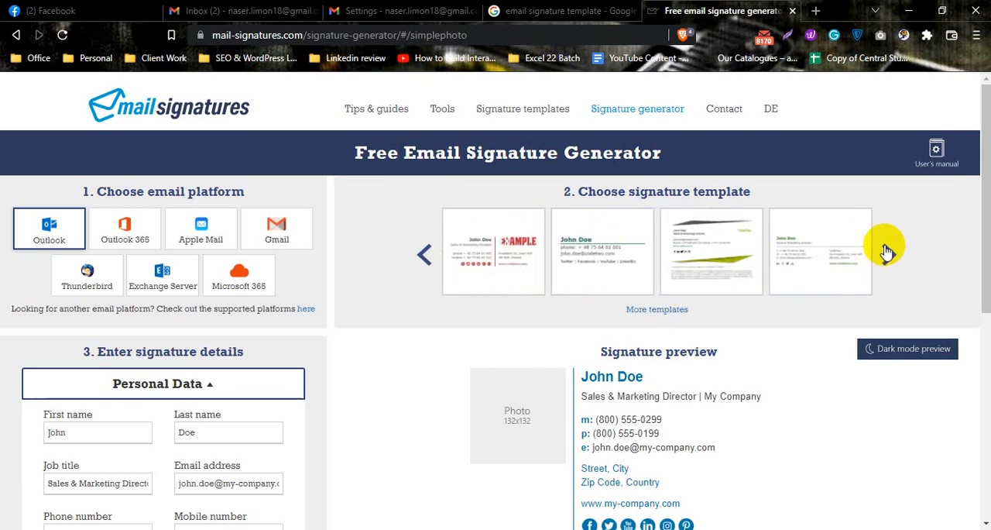
{"action": "left_click", "coordinate": [890, 252]}
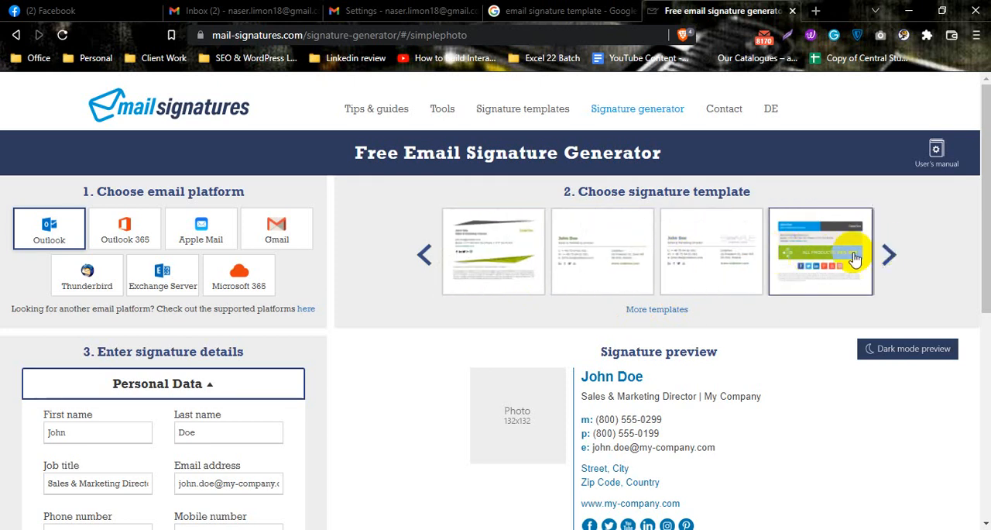
{"action": "left_click", "coordinate": [891, 255]}
{"action": "left_click", "coordinate": [426, 255]}
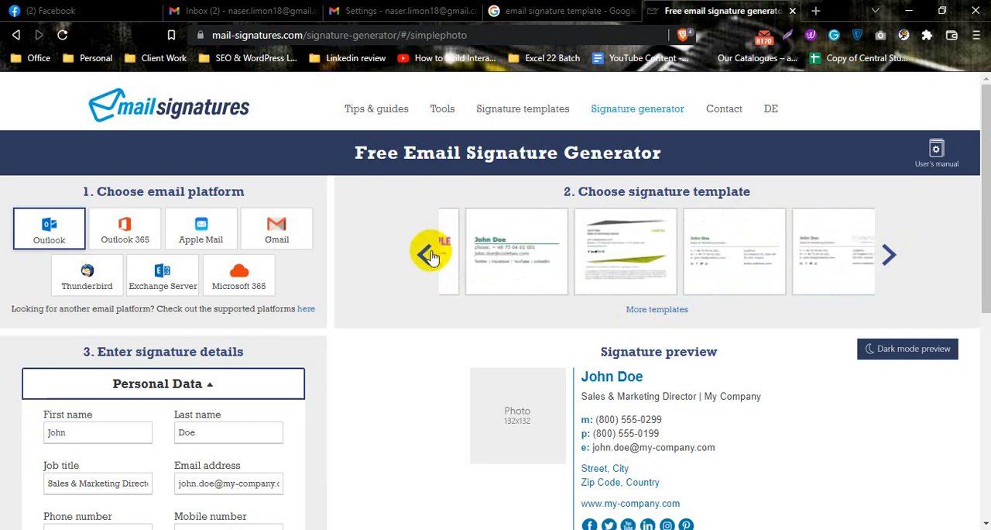
{"action": "left_click", "coordinate": [427, 255]}
{"action": "left_click", "coordinate": [585, 248]}
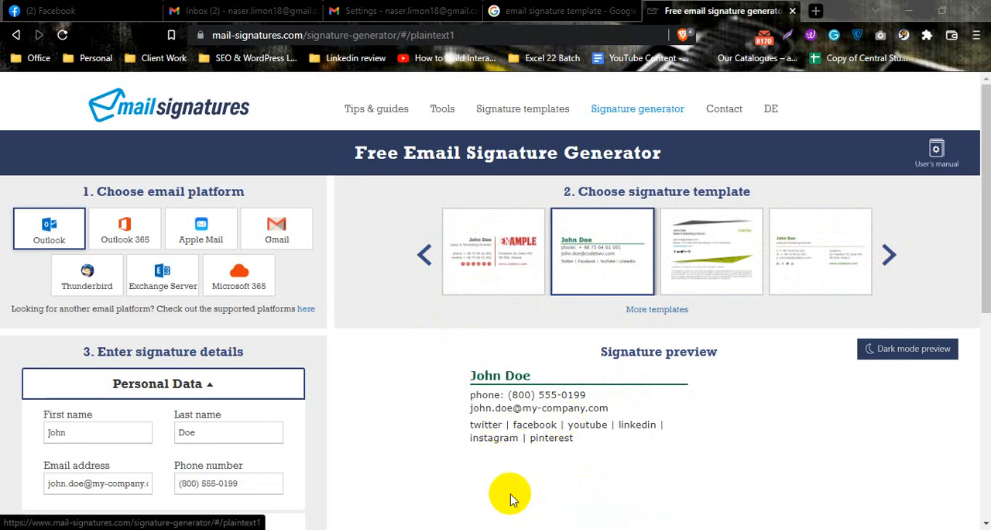
Replace the sample first and last name in the personal data with the signature owner's name and check it in the preview
{"action": "scroll", "coordinate": [582, 282], "scroll_direction": "down", "scroll_amount": 1}
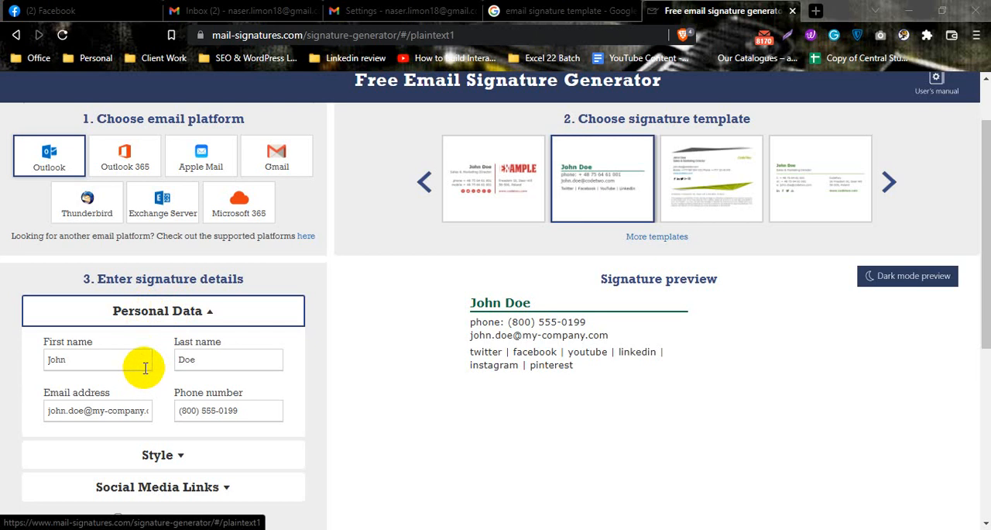
{"action": "left_click", "coordinate": [602, 280]}
{"action": "left_click_drag", "start_coordinate": [601, 280], "coordinate": [718, 282]}
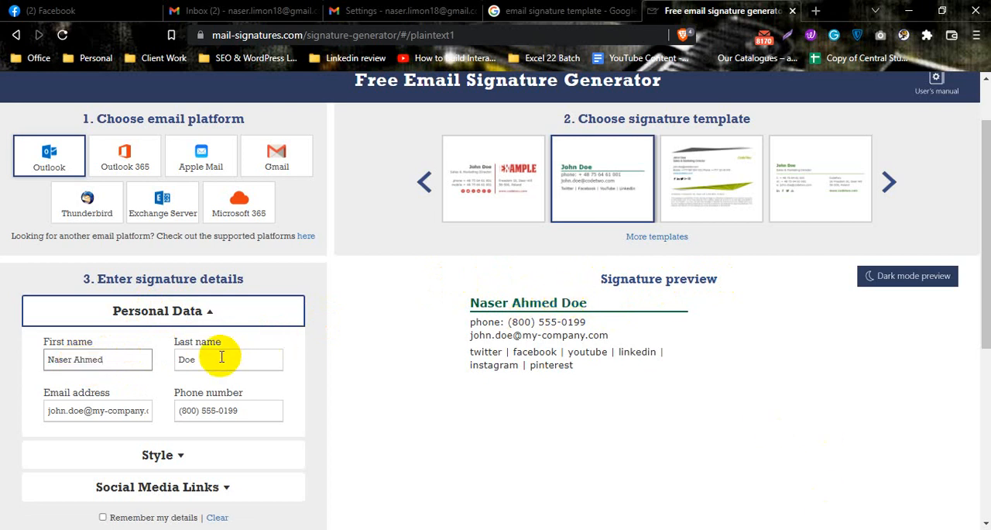
{"action": "type", "text": "Limon"}
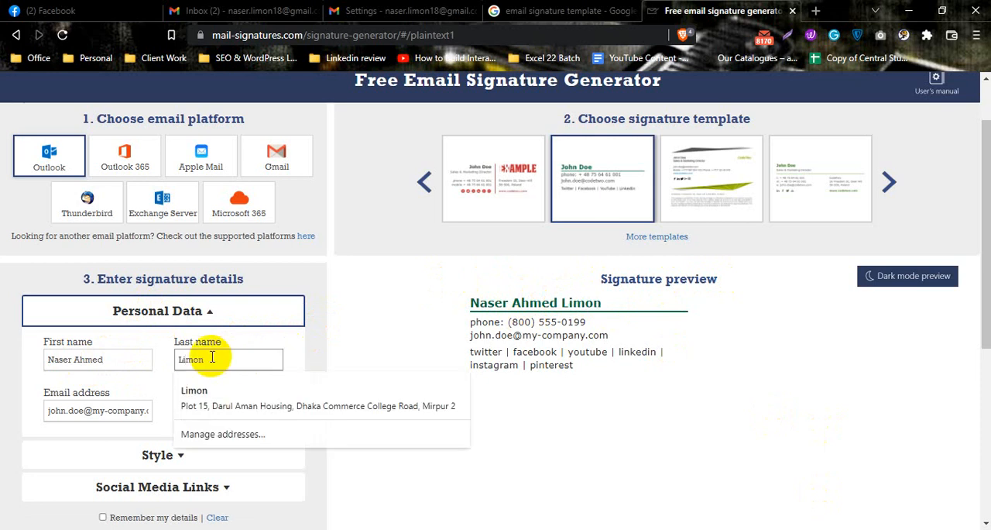
{"action": "left_click", "coordinate": [325, 344]}
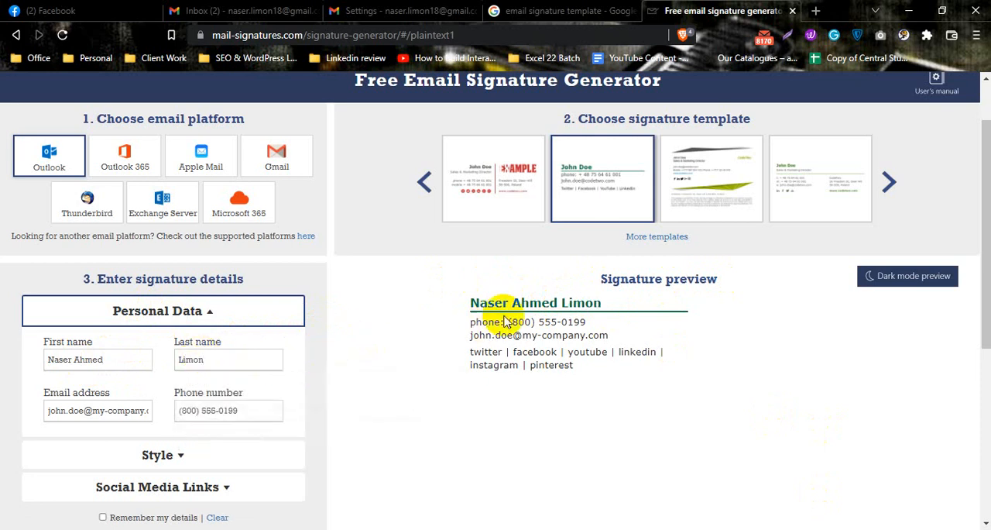
{"action": "left_click_drag", "start_coordinate": [479, 303], "coordinate": [619, 303]}
{"action": "scroll", "coordinate": [213, 351], "scroll_direction": "down", "scroll_amount": 1}
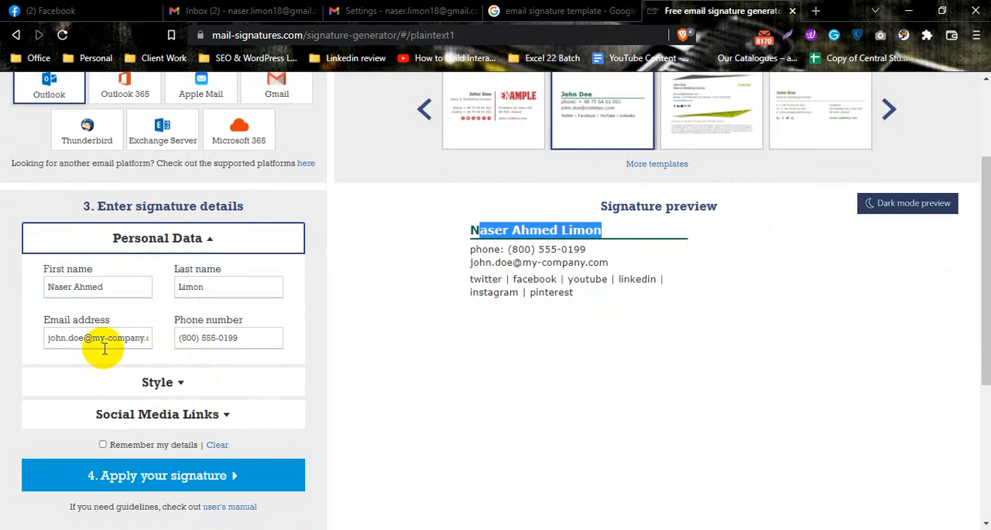
Replace the sample email address with the signature owner's e-mail and check it in the preview
{"action": "triple_click", "coordinate": [105, 338]}
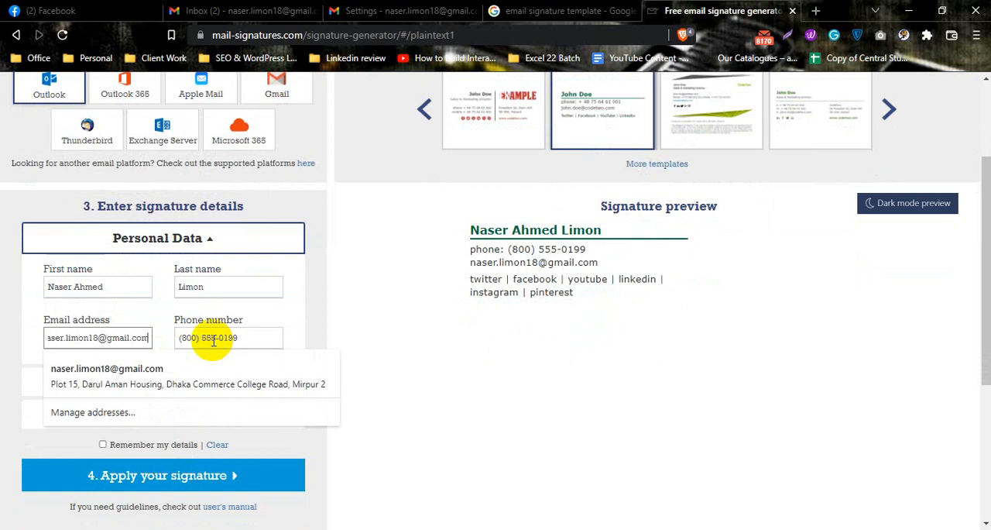
{"action": "left_click_drag", "start_coordinate": [472, 259], "coordinate": [594, 263]}
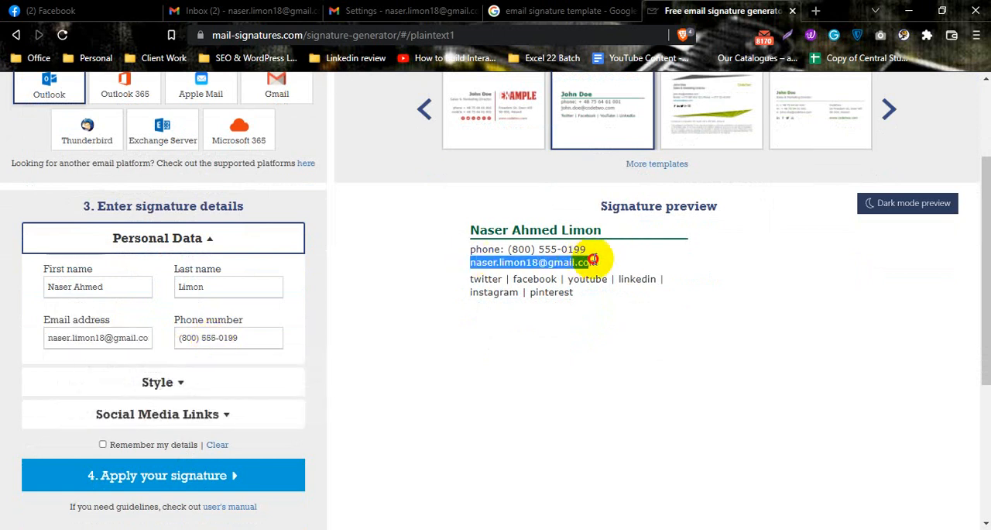
Replace the sample phone number with the signature owner's phone number, including the country code, and check it in the preview
{"action": "triple_click", "coordinate": [249, 333]}
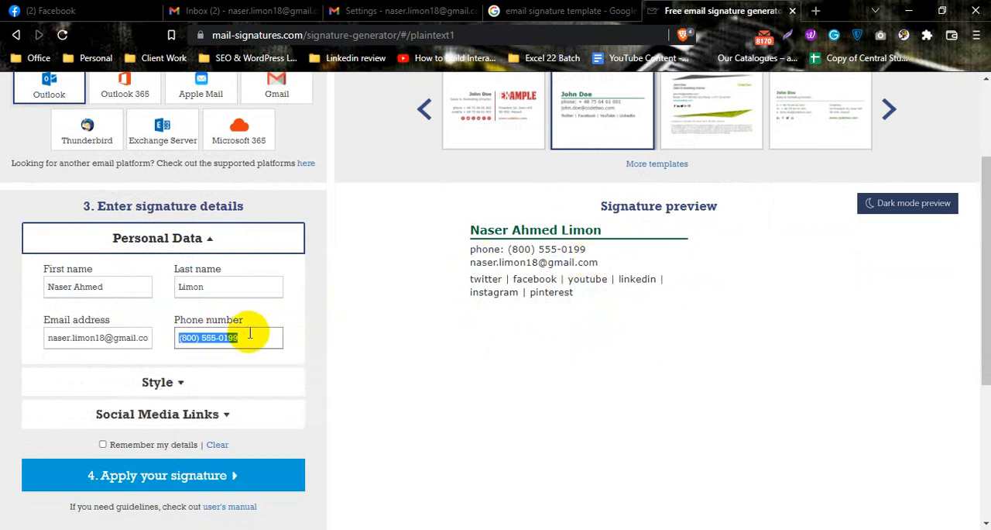
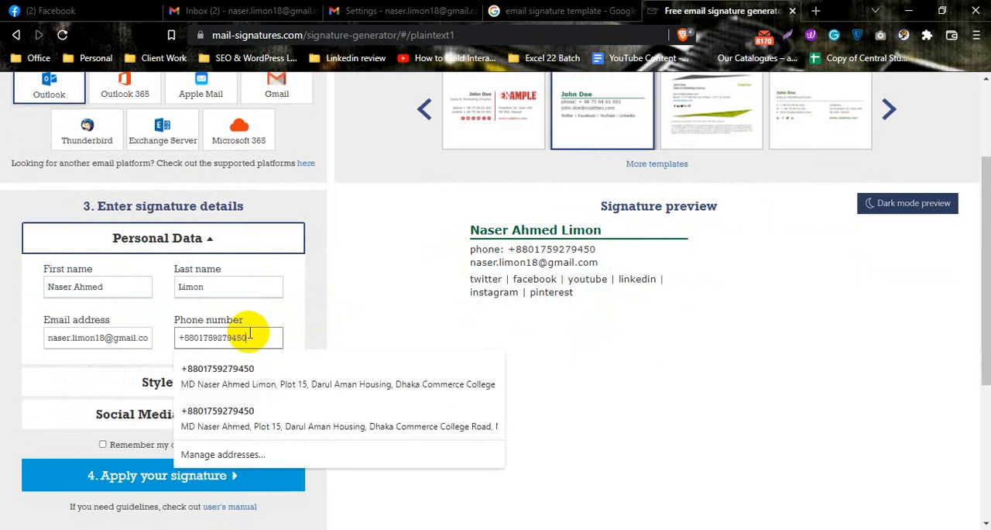
{"action": "left_click", "coordinate": [342, 293]}
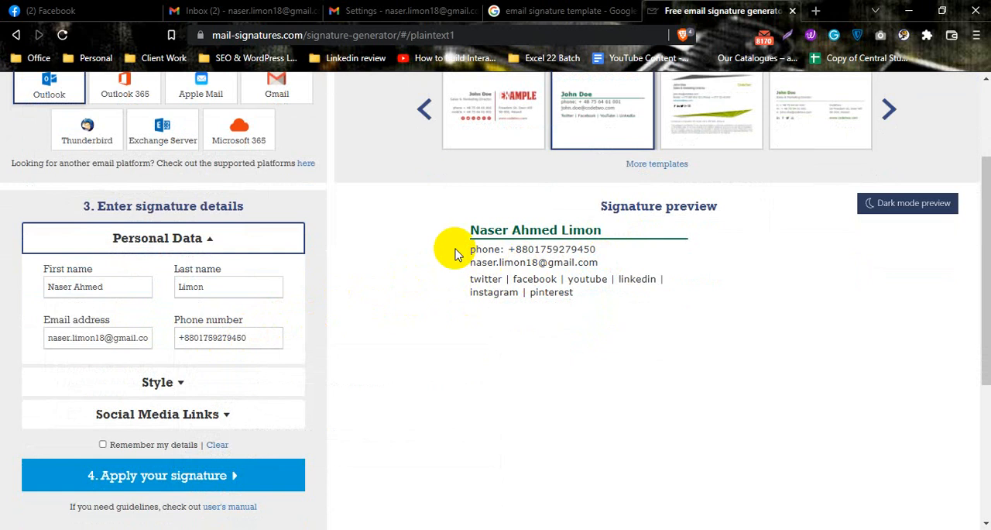
{"action": "mouse_move", "coordinate": [455, 254]}
{"action": "left_mouse_down"}
{"action": "mouse_move", "coordinate": [480, 244]}
{"action": "mouse_move", "coordinate": [593, 248]}
{"action": "left_mouse_up"}
{"action": "left_click", "coordinate": [587, 245]}
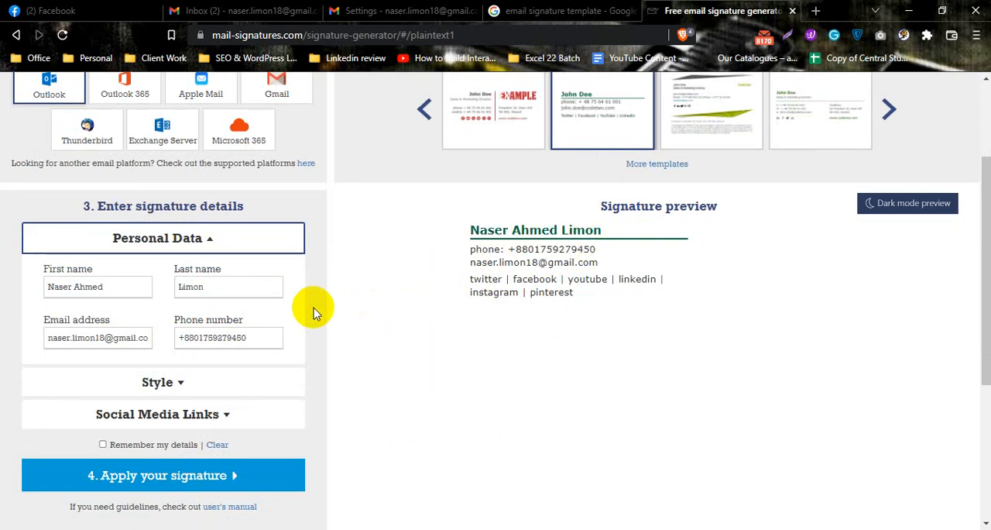
Open the signature's style settings and set the second font color, used for the phone and email lines, to green #267a1c
{"action": "scroll", "coordinate": [294, 318], "scroll_direction": "down", "scroll_amount": 1}
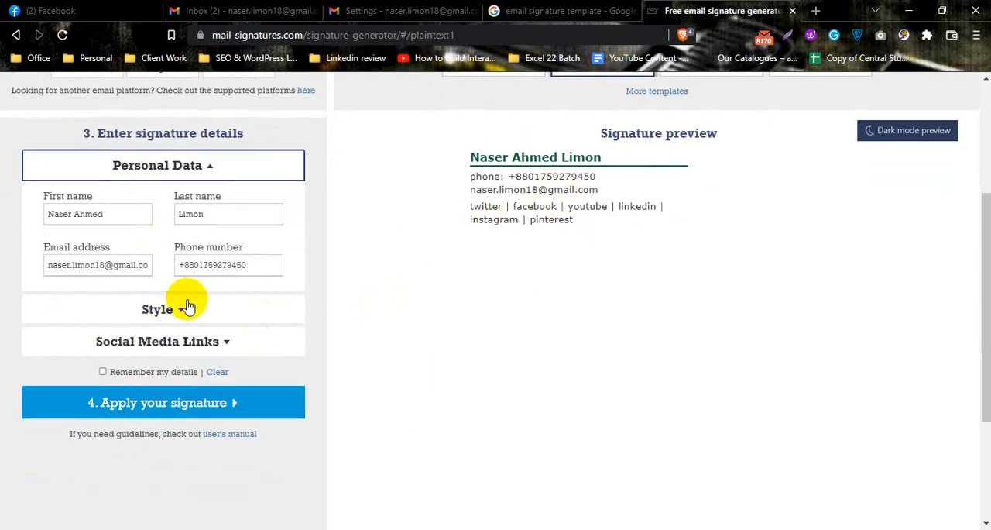
{"action": "left_click", "coordinate": [172, 311]}
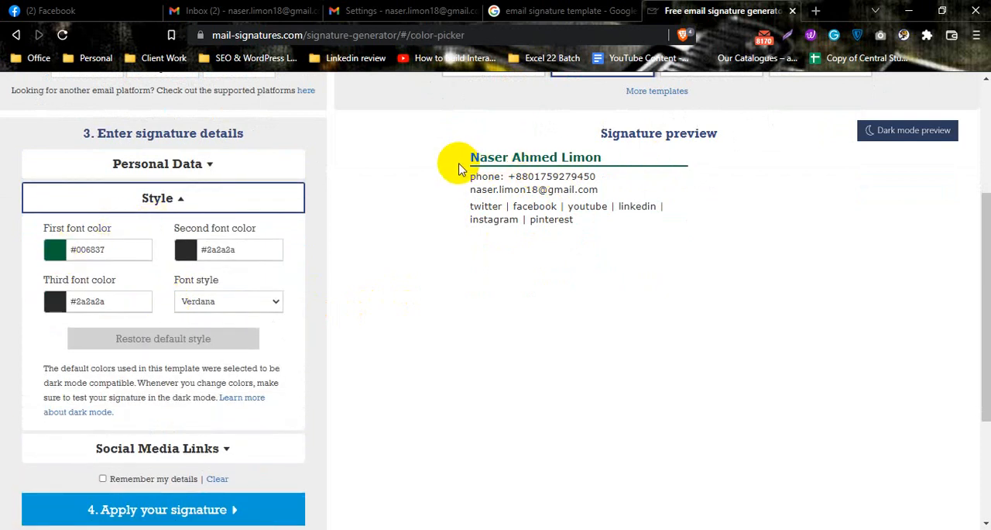
{"action": "left_click_drag", "start_coordinate": [468, 155], "coordinate": [601, 157]}
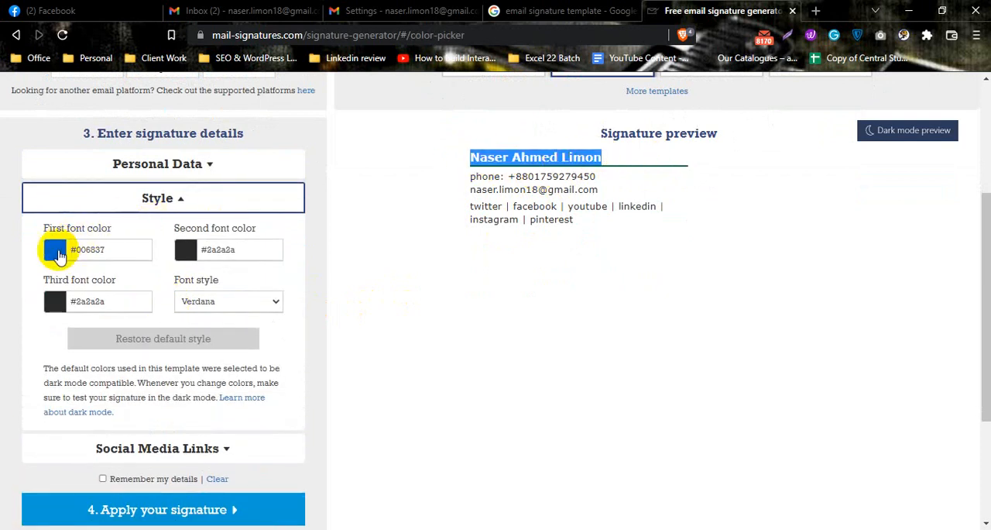
{"action": "left_click", "coordinate": [23, 241]}
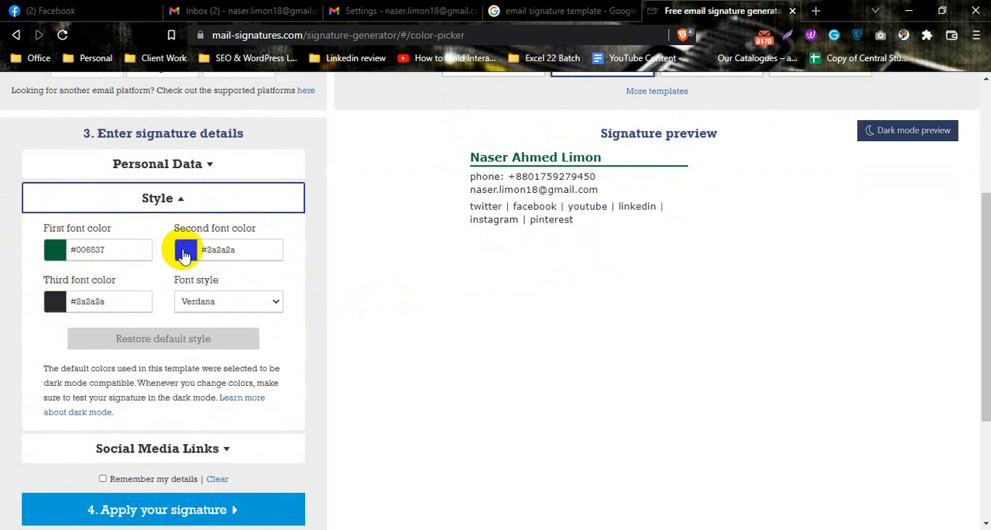
{"action": "left_click", "coordinate": [185, 255]}
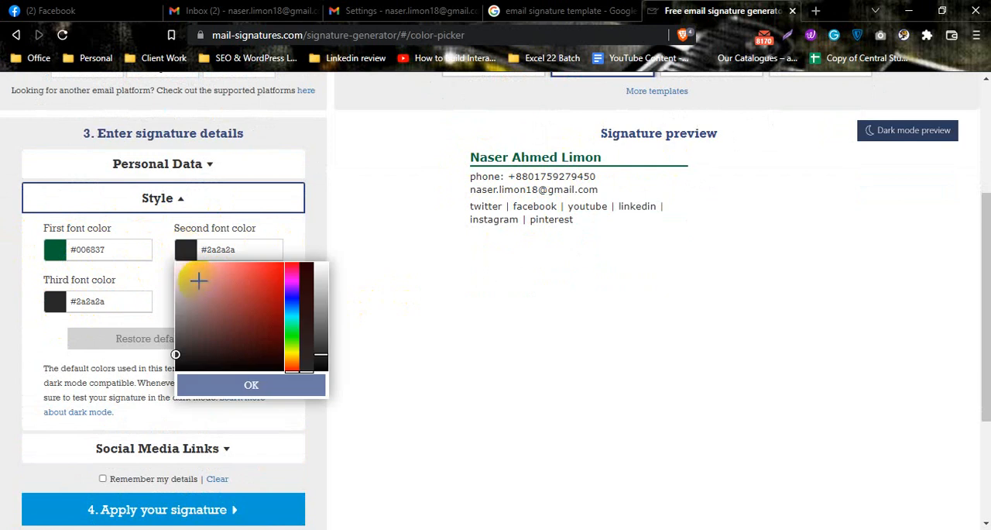
{"action": "left_click_drag", "start_coordinate": [199, 279], "coordinate": [275, 286]}
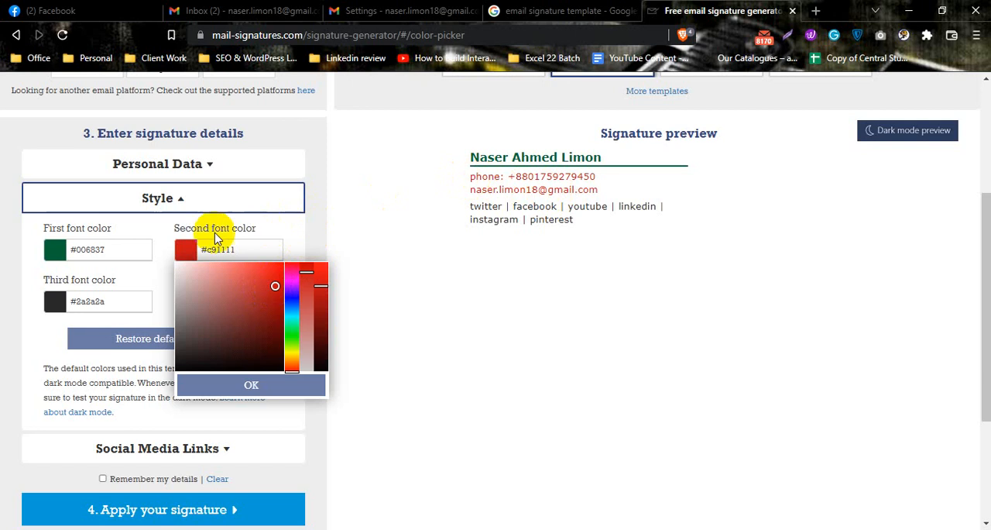
{"action": "left_click_drag", "start_coordinate": [275, 298], "coordinate": [211, 329]}
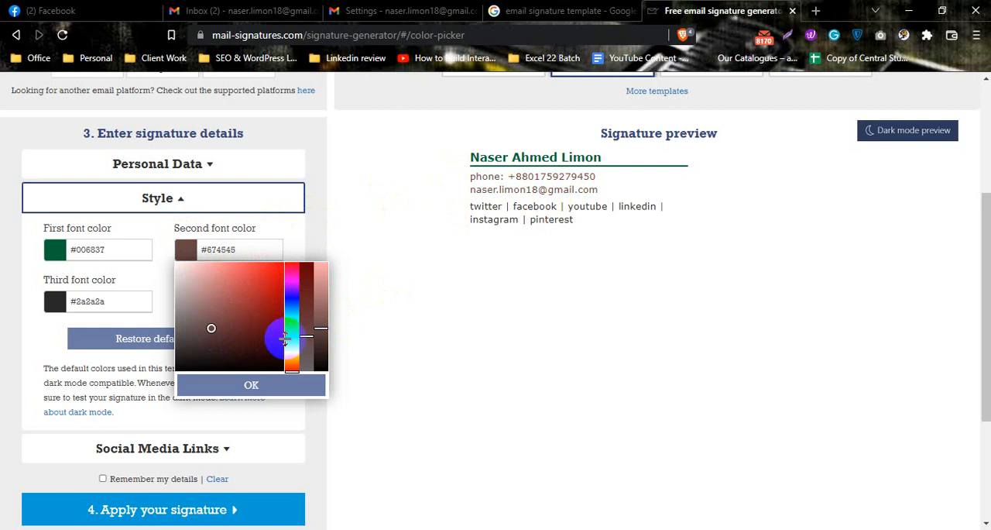
{"action": "left_click", "coordinate": [286, 336]}
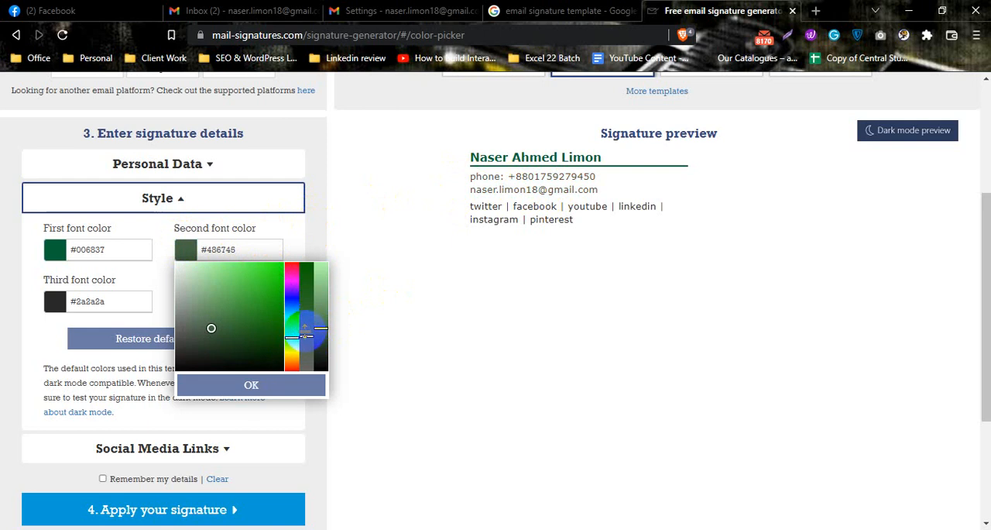
{"action": "mouse_move", "coordinate": [306, 334]}
{"action": "left_mouse_down"}
{"action": "mouse_move", "coordinate": [300, 300]}
{"action": "mouse_move", "coordinate": [310, 288]}
{"action": "mouse_move", "coordinate": [318, 328]}
{"action": "mouse_move", "coordinate": [322, 312]}
{"action": "left_mouse_up"}
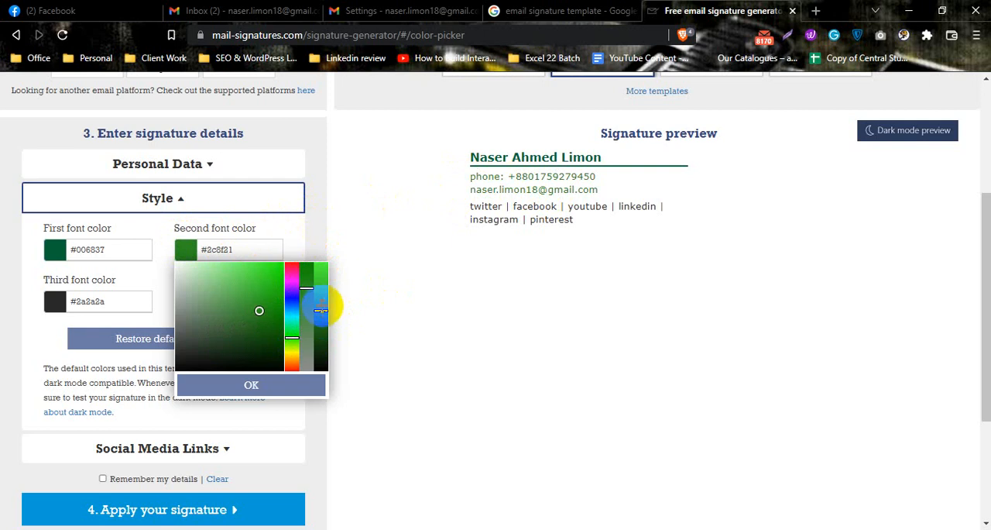
{"action": "left_click_drag", "start_coordinate": [321, 315], "coordinate": [288, 295]}
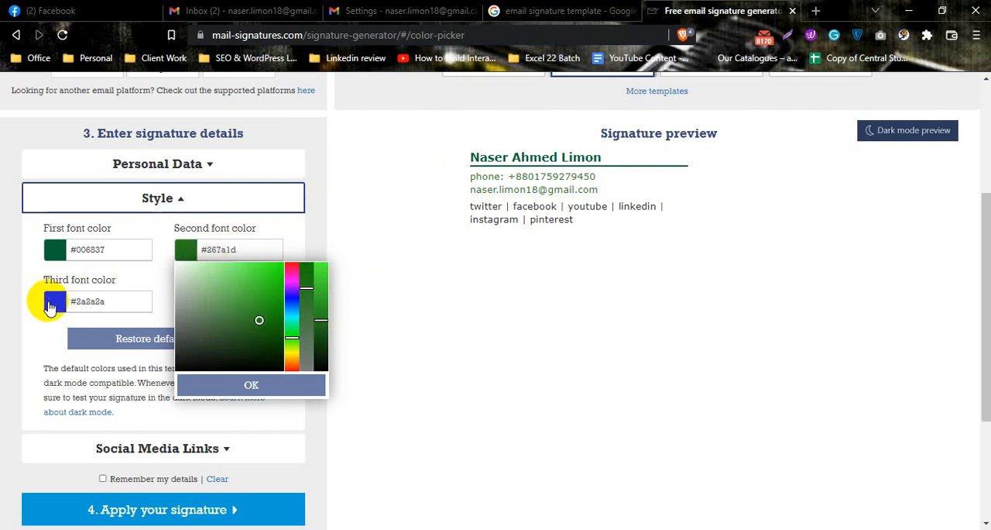
Set the third font color, used for the social media links, to teal green #00cc8f
{"action": "left_click", "coordinate": [54, 302]}
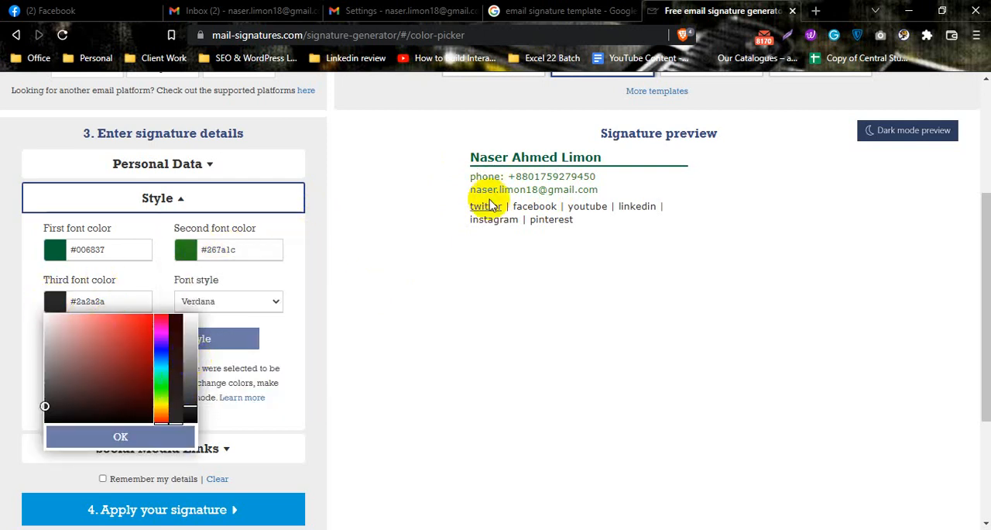
{"action": "left_click", "coordinate": [160, 363]}
{"action": "left_click", "coordinate": [159, 375]}
{"action": "mouse_move", "coordinate": [149, 376]}
{"action": "left_mouse_down"}
{"action": "mouse_move", "coordinate": [146, 353]}
{"action": "mouse_move", "coordinate": [140, 376]}
{"action": "mouse_move", "coordinate": [129, 347]}
{"action": "mouse_move", "coordinate": [136, 321]}
{"action": "mouse_move", "coordinate": [143, 336]}
{"action": "mouse_move", "coordinate": [199, 342]}
{"action": "left_mouse_up"}
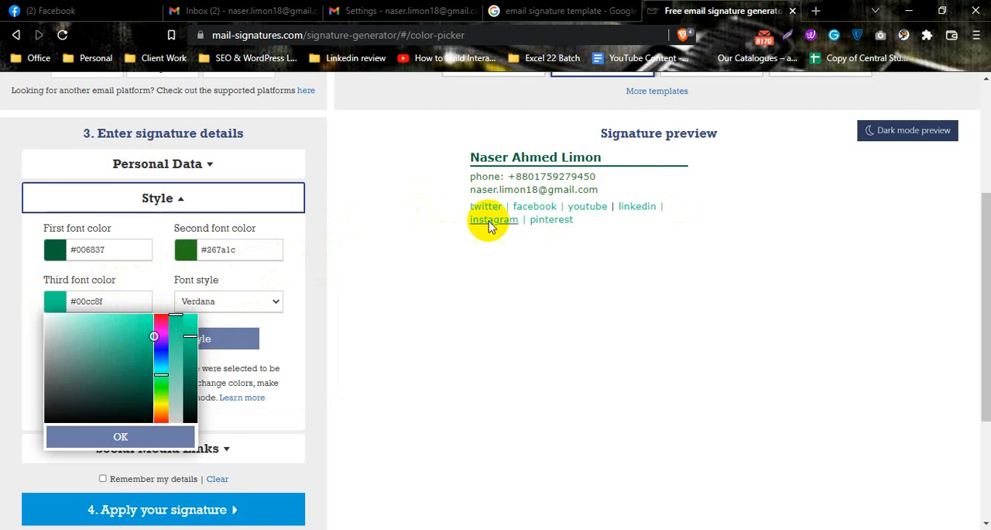
Close the color picker and try Tahoma, Times New Roman and Comic Sans MS as the signature's font style
{"action": "left_click", "coordinate": [290, 270]}
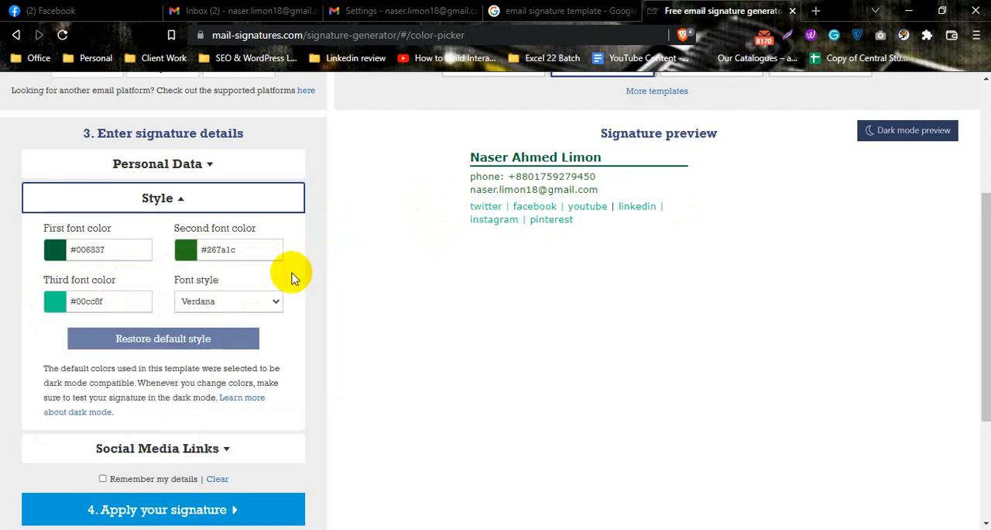
{"action": "left_click", "coordinate": [228, 302]}
{"action": "left_click", "coordinate": [208, 329]}
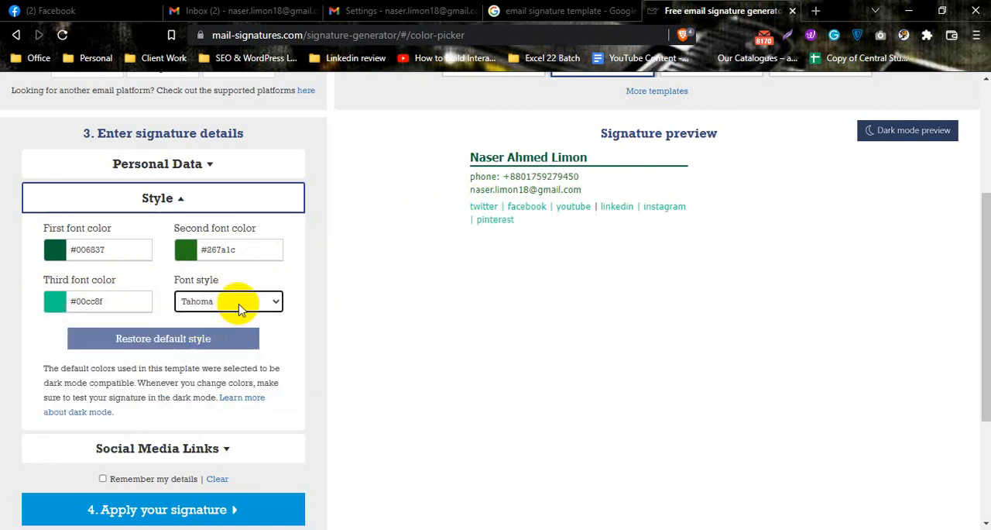
{"action": "left_click", "coordinate": [232, 302]}
{"action": "left_click", "coordinate": [233, 352]}
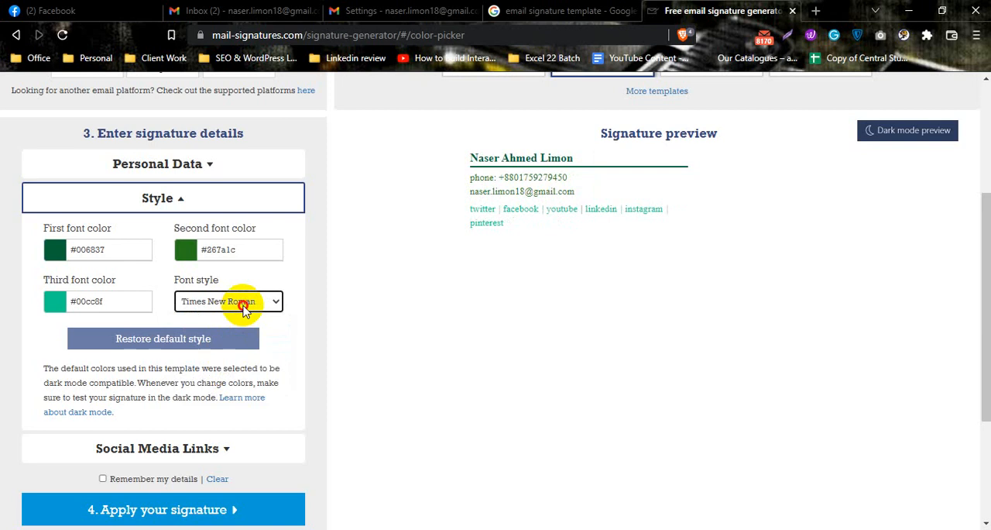
{"action": "left_click", "coordinate": [243, 305]}
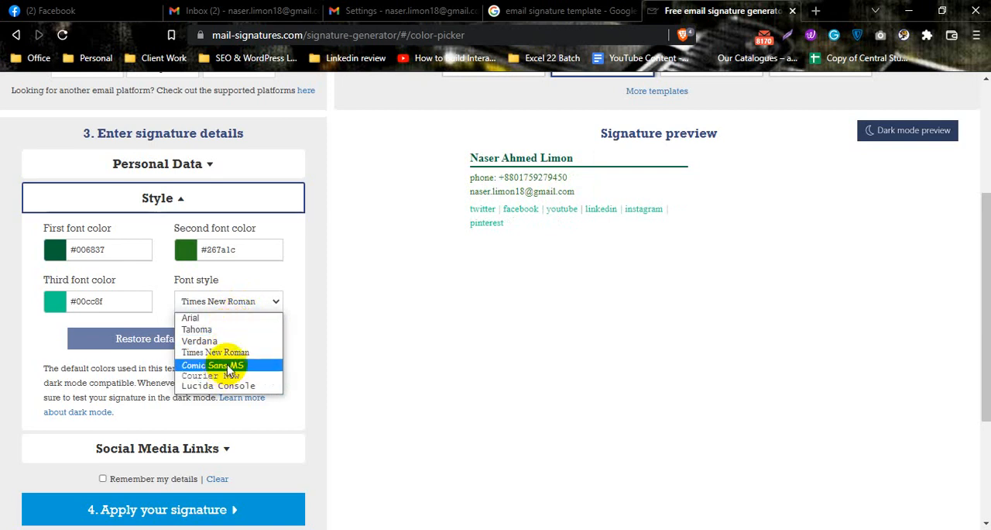
{"action": "left_click", "coordinate": [230, 365]}
{"action": "left_click", "coordinate": [248, 305]}
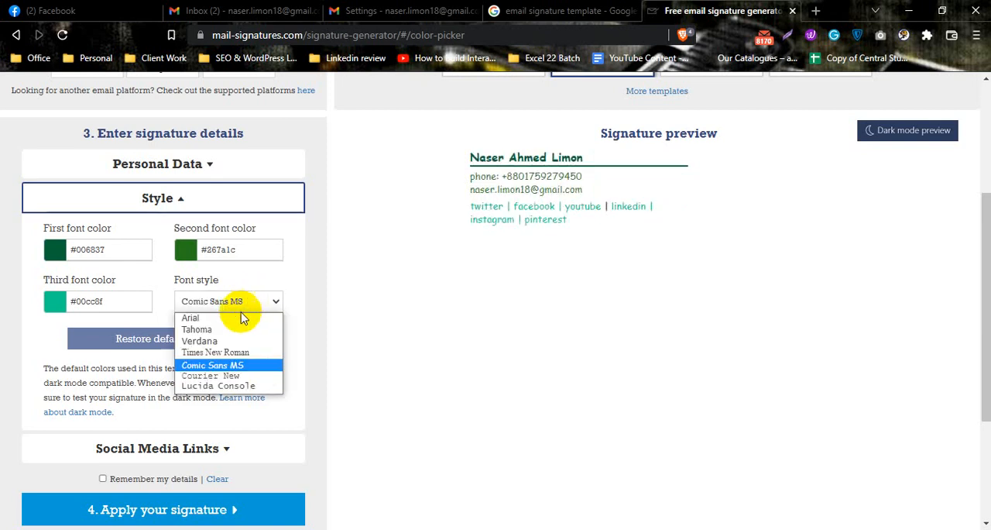
{"action": "left_click", "coordinate": [224, 330]}
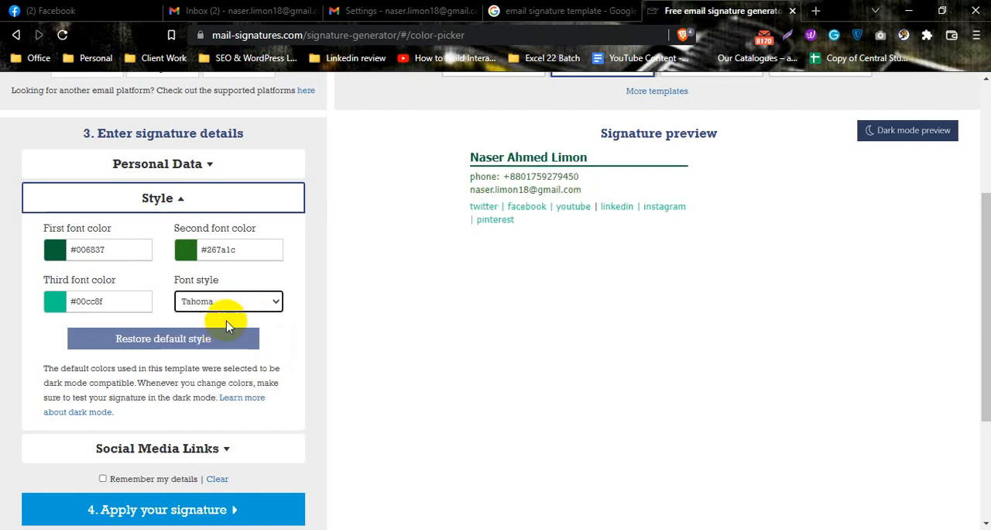
Compare Comic Sans MS, Courier New and Lucida Console in the signature preview, and set the font style to Tahoma
{"action": "left_click", "coordinate": [233, 302]}
{"action": "left_click", "coordinate": [247, 364]}
{"action": "left_click", "coordinate": [250, 305]}
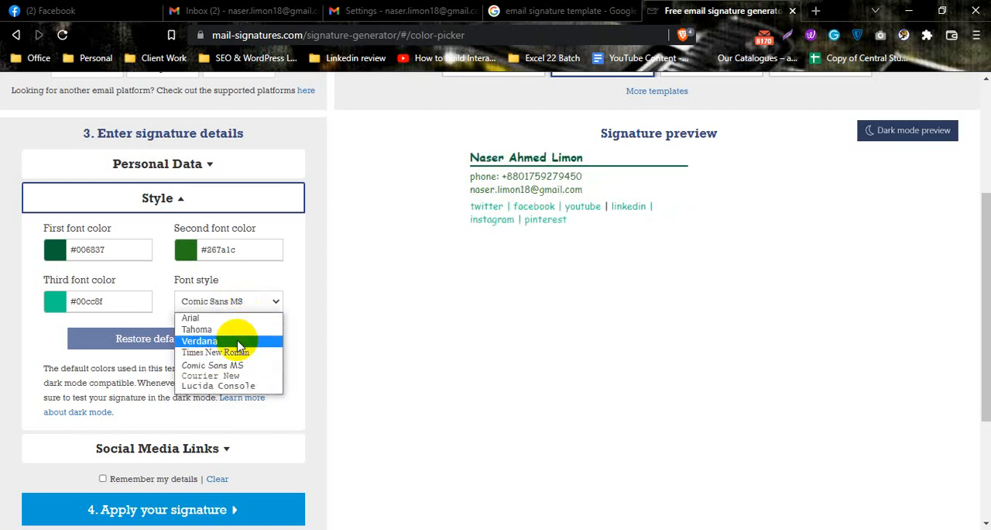
{"action": "left_click", "coordinate": [244, 375]}
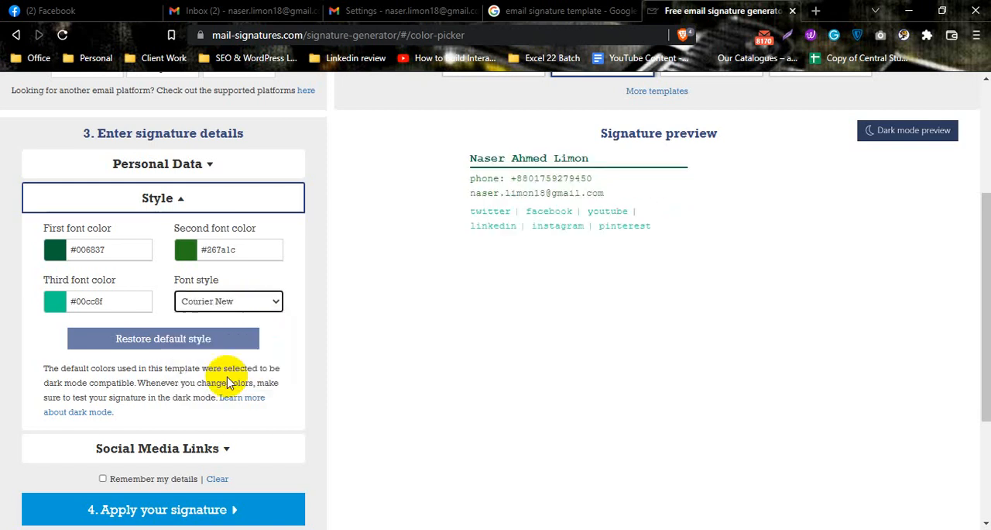
{"action": "left_click", "coordinate": [247, 301]}
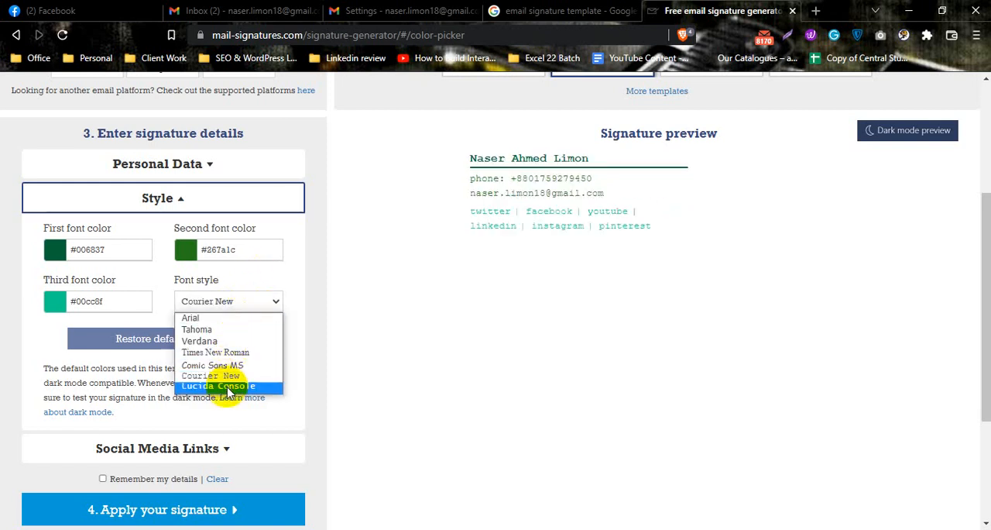
{"action": "left_click", "coordinate": [250, 389]}
{"action": "left_click", "coordinate": [244, 301]}
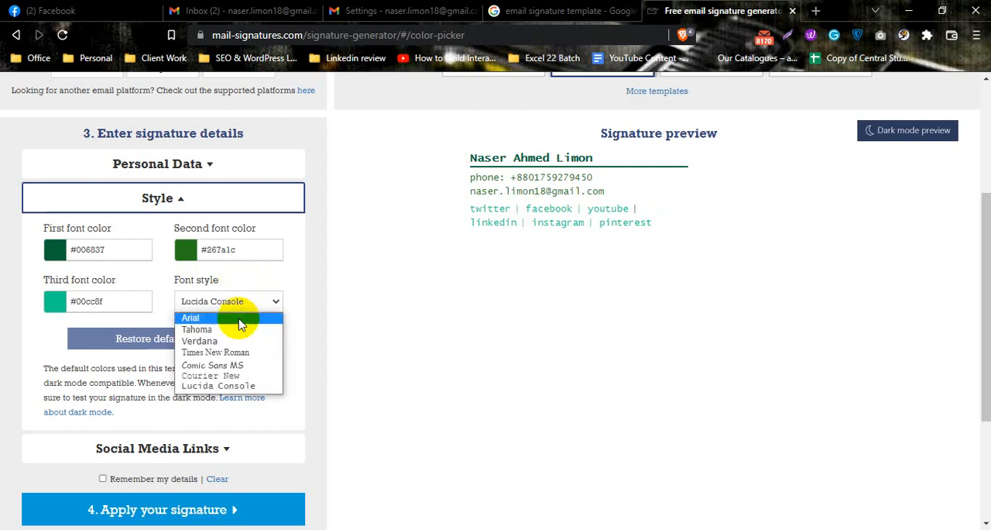
{"action": "left_click", "coordinate": [239, 327]}
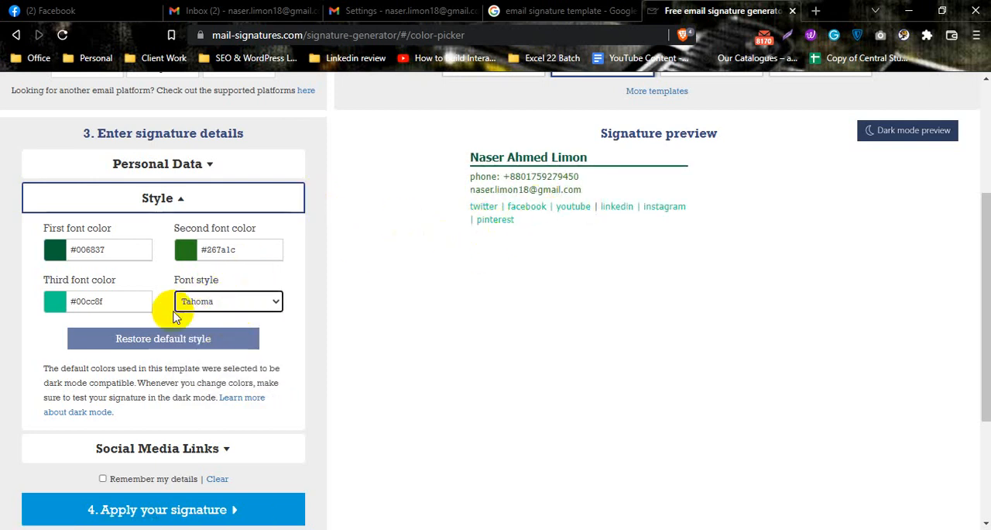
Open the signature's social media link settings and remove the sample Pinterest and Instagram links
{"action": "scroll", "coordinate": [251, 279], "scroll_direction": "down", "scroll_amount": 1}
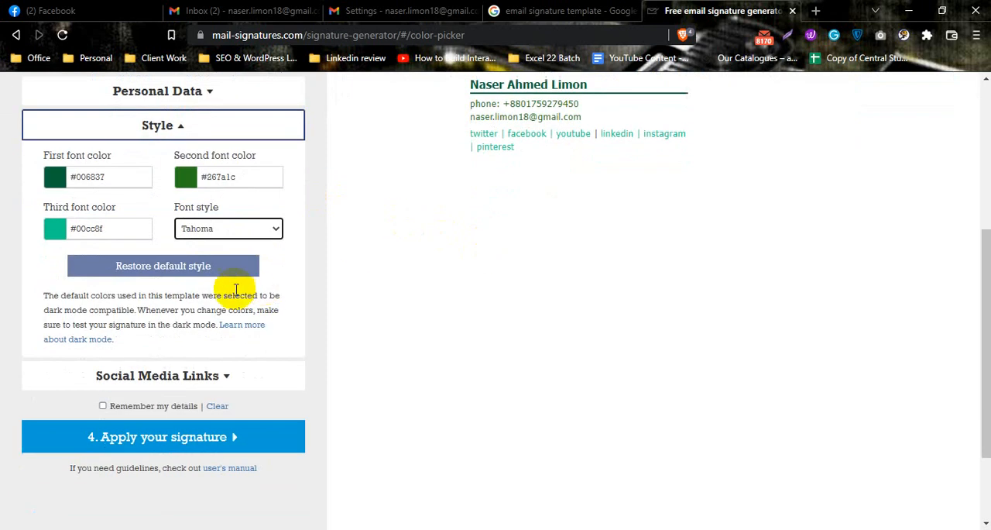
{"action": "left_click", "coordinate": [192, 377]}
{"action": "scroll", "coordinate": [258, 190], "scroll_direction": "up", "scroll_amount": 1}
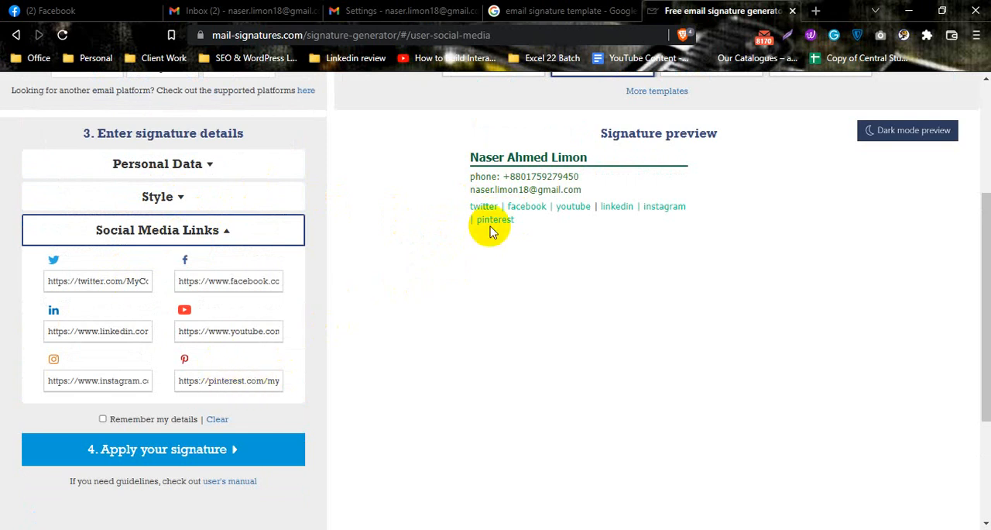
{"action": "mouse_move", "coordinate": [461, 223]}
{"action": "left_mouse_down"}
{"action": "mouse_move", "coordinate": [519, 225]}
{"action": "mouse_move", "coordinate": [480, 222]}
{"action": "left_mouse_up"}
{"action": "left_click", "coordinate": [519, 224]}
{"action": "triple_click", "coordinate": [255, 379]}
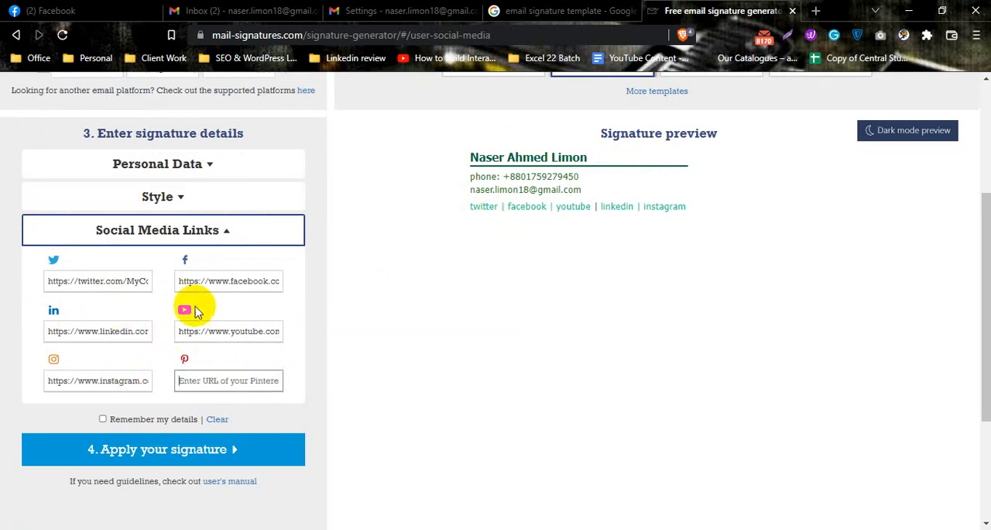
{"action": "triple_click", "coordinate": [123, 380]}
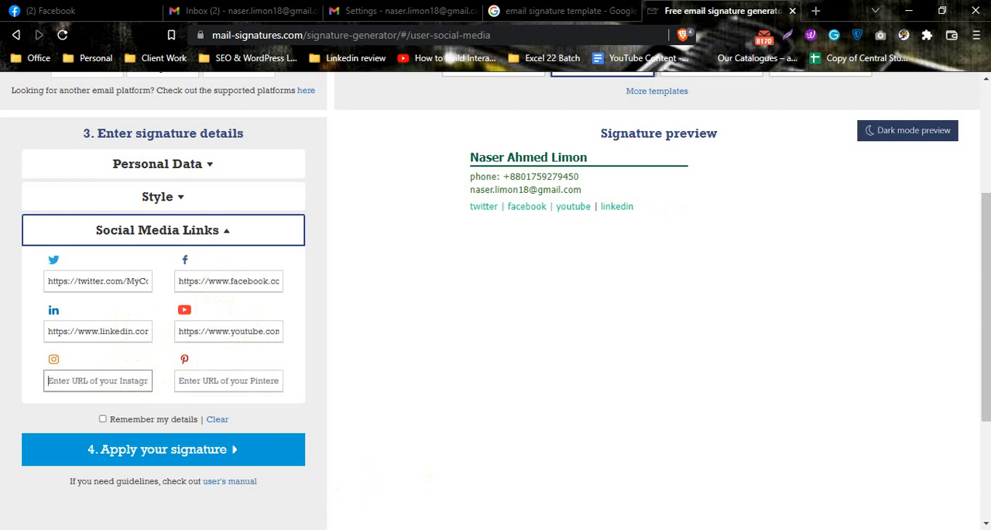
Clear the sample Facebook and Twitter links from the signature's social media links
{"action": "triple_click", "coordinate": [249, 333]}
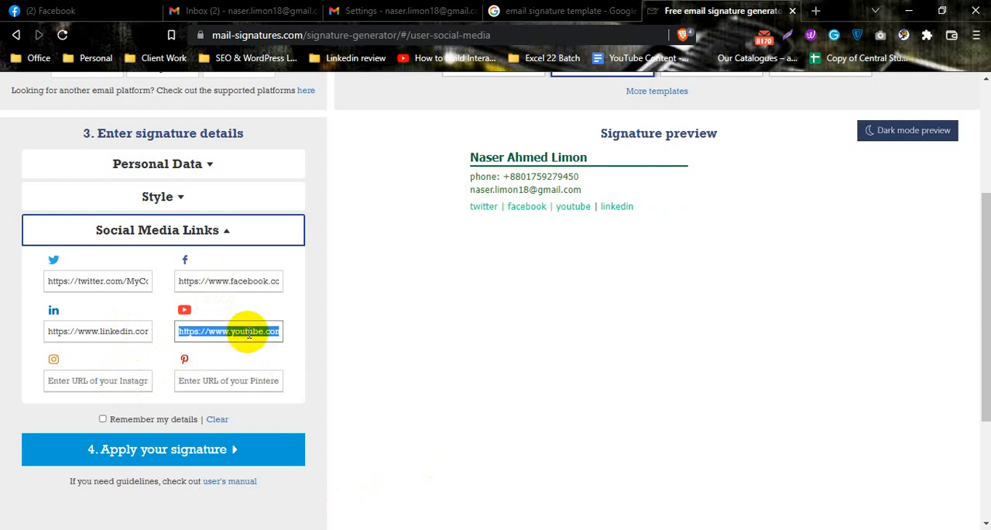
{"action": "triple_click", "coordinate": [247, 283]}
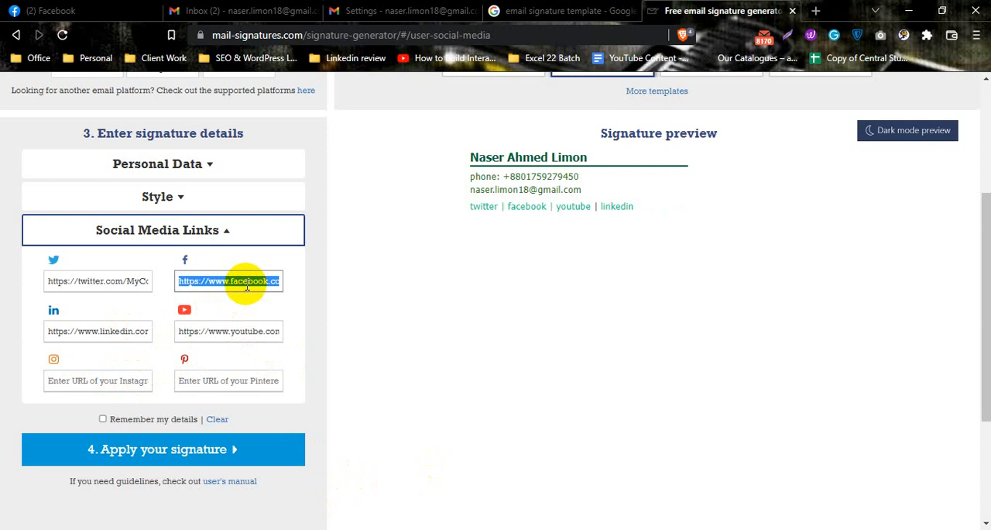
{"action": "key", "text": "BackSpace"}
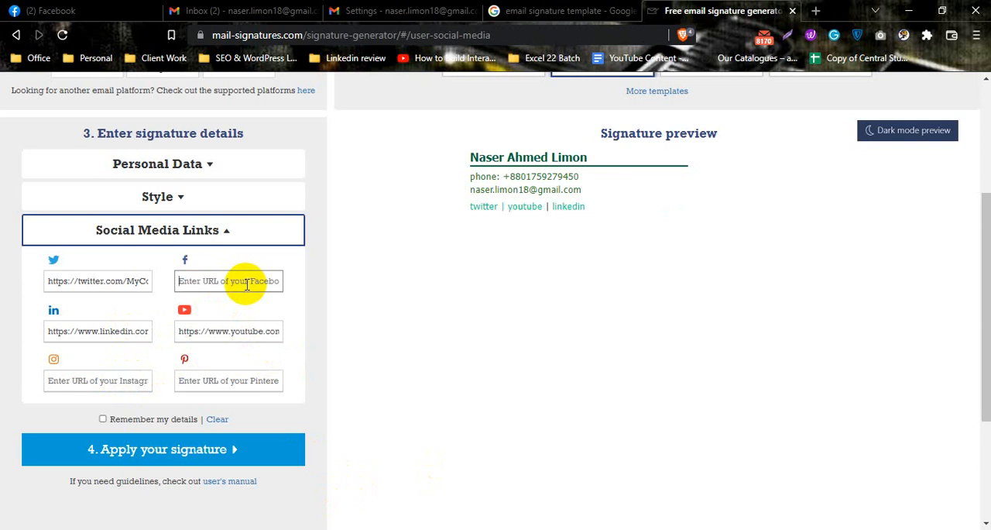
{"action": "triple_click", "coordinate": [136, 279]}
{"action": "key", "text": "BackSpace"}
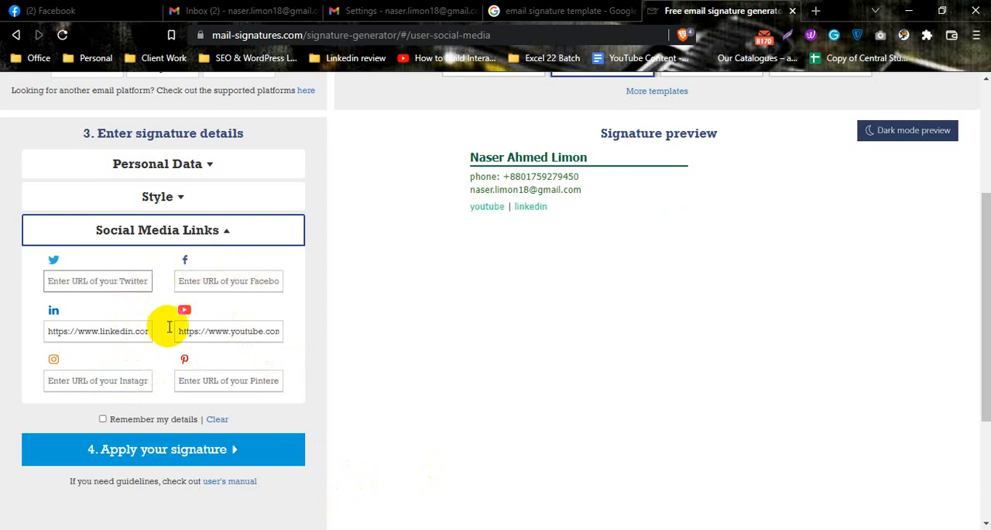
{"action": "triple_click", "coordinate": [133, 334]}
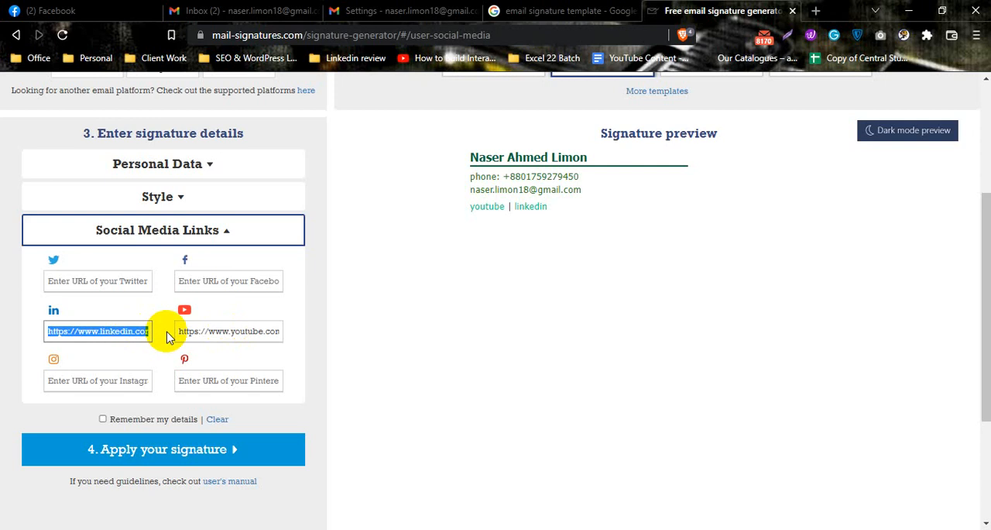
{"action": "type", "text": "ww"}
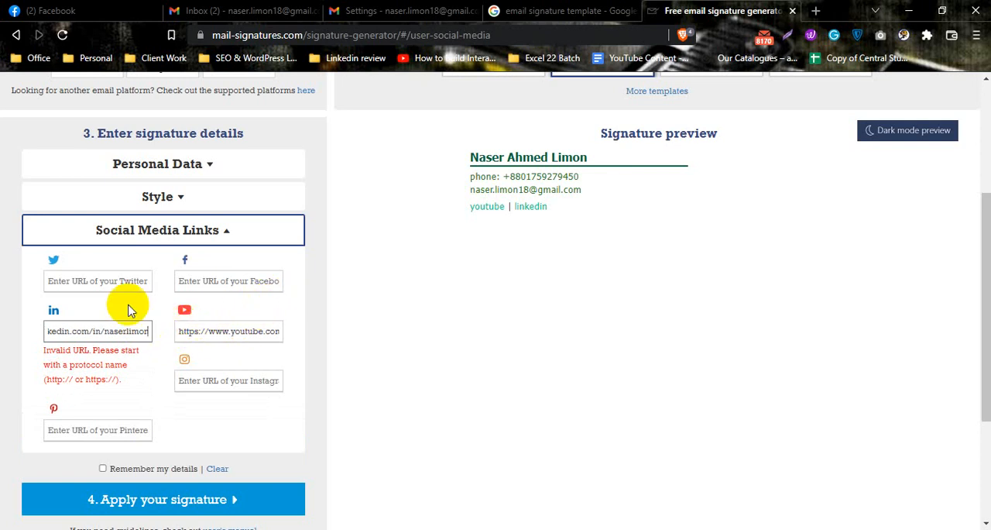
{"action": "left_click", "coordinate": [281, 316]}
{"action": "triple_click", "coordinate": [48, 330]}
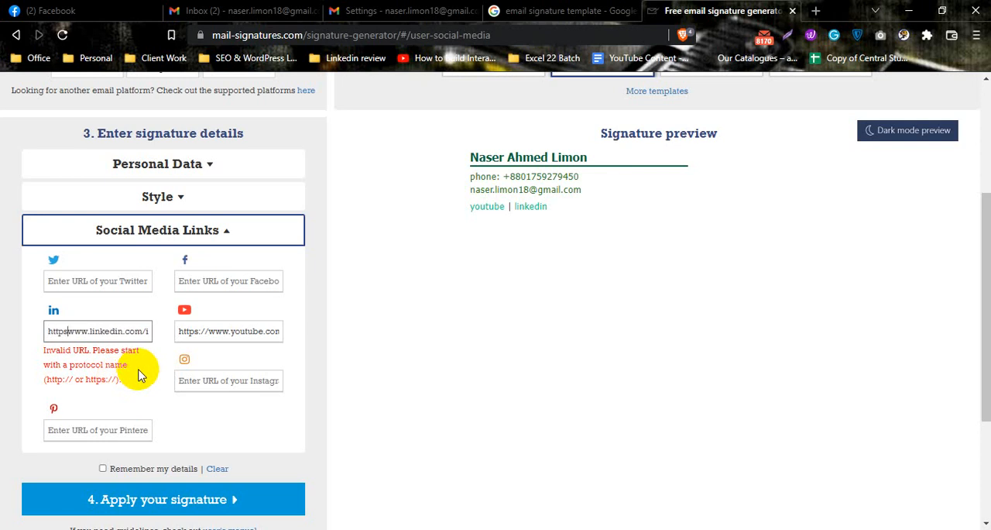
{"action": "type", "text": "://"}
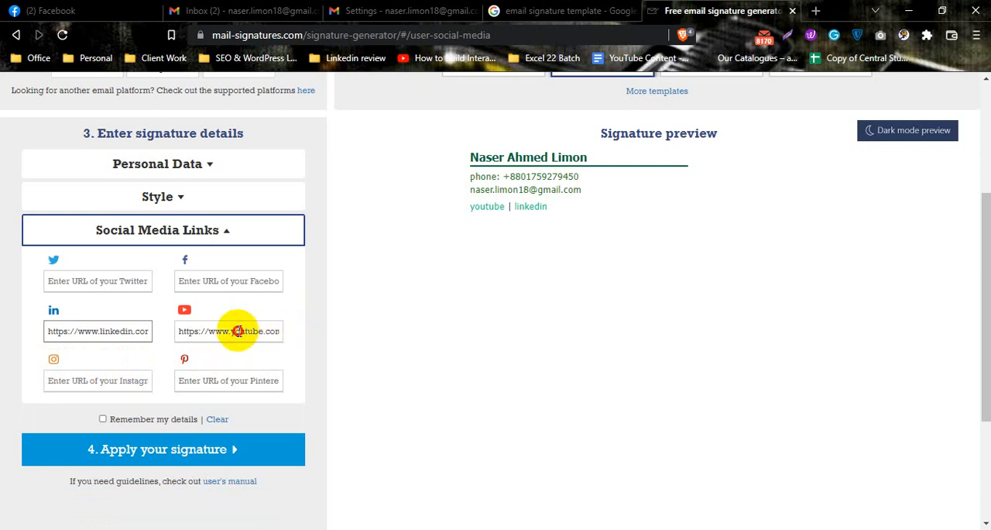
Remove the sample YouTube link and fill in the signature owner's Facebook profile URL from the saved suggestion
{"action": "triple_click", "coordinate": [237, 331]}
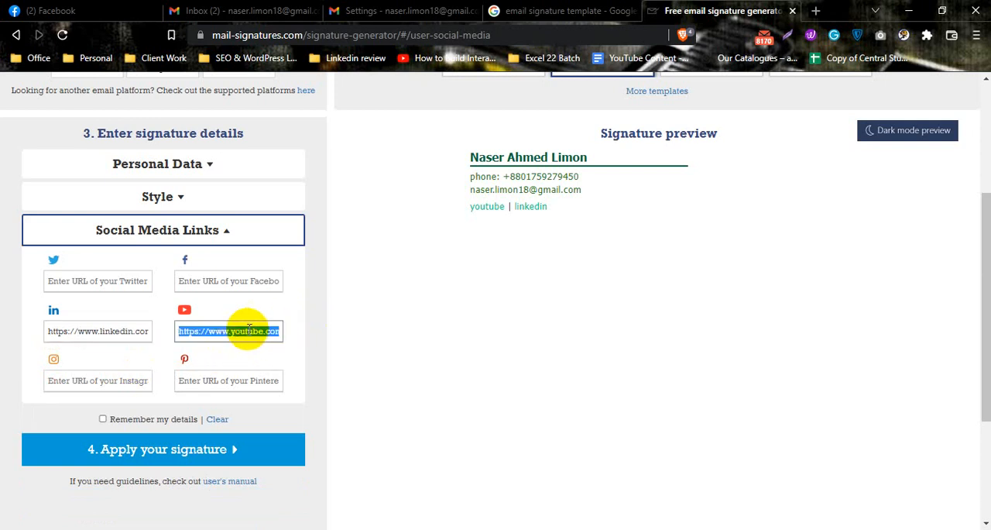
{"action": "key", "text": "BackSpace"}
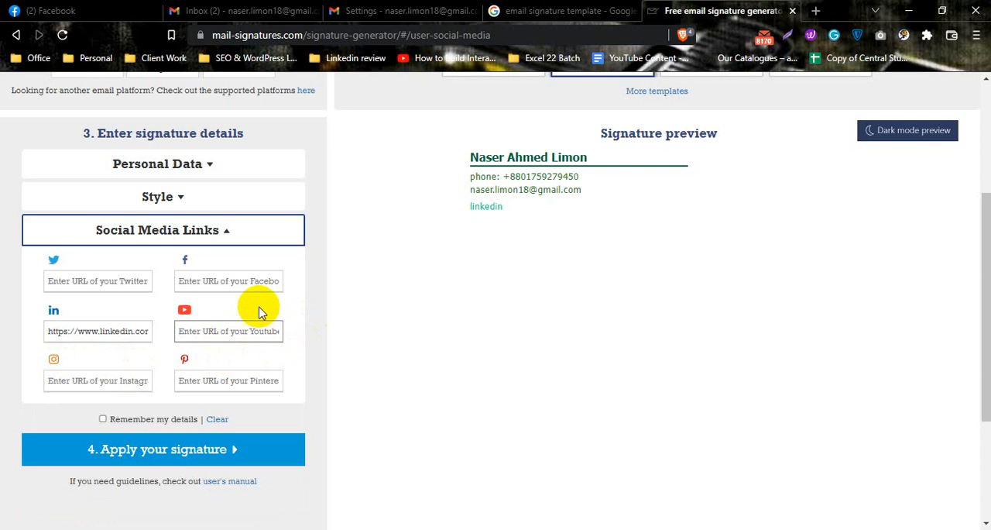
{"action": "left_click", "coordinate": [280, 312]}
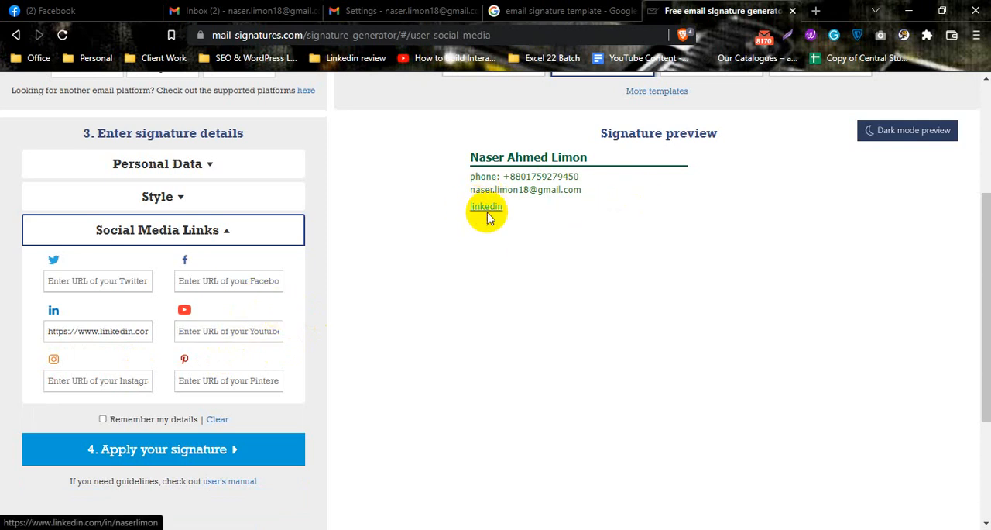
{"action": "left_click", "coordinate": [245, 281]}
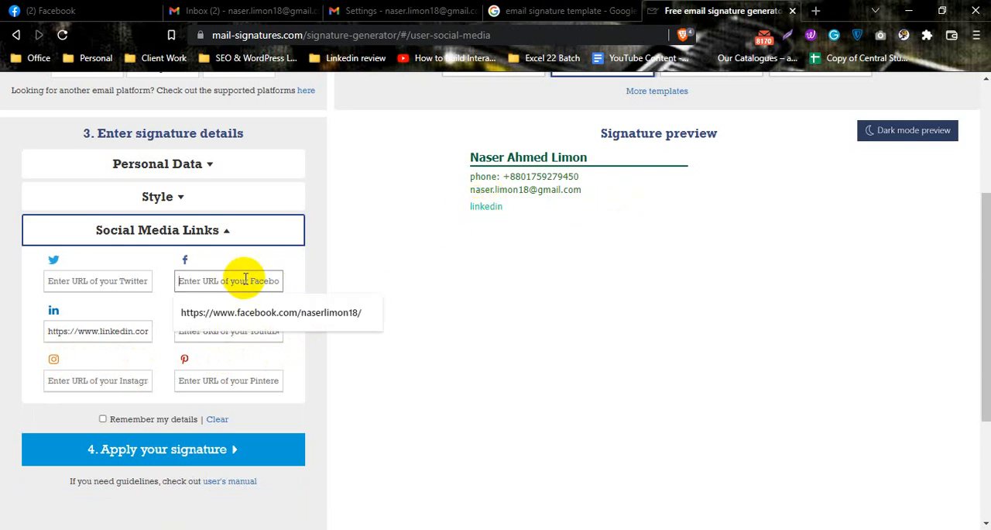
{"action": "left_click", "coordinate": [259, 312]}
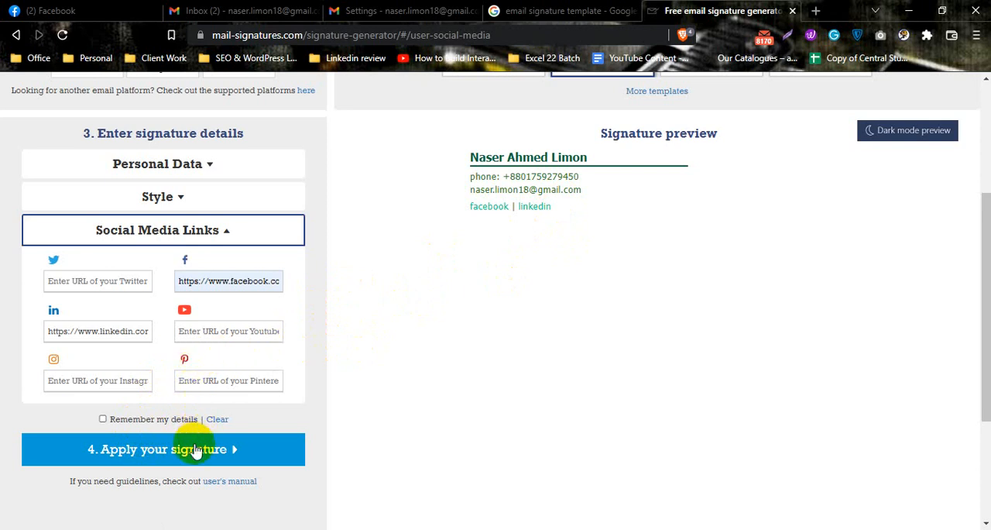
Check the customized signature in the preview, and apply it by copying it to the clipboard
{"action": "left_click", "coordinate": [182, 231]}
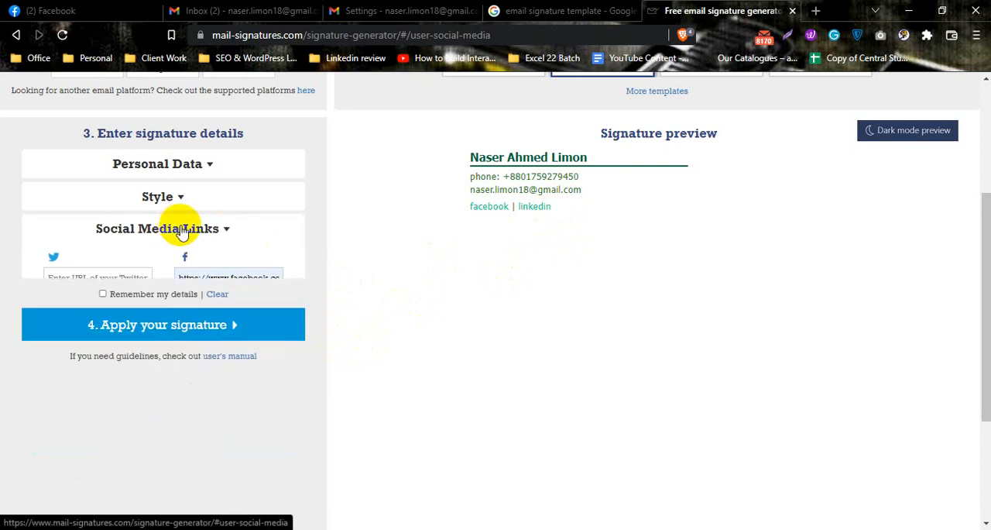
{"action": "scroll", "coordinate": [388, 247], "scroll_direction": "up", "scroll_amount": 1}
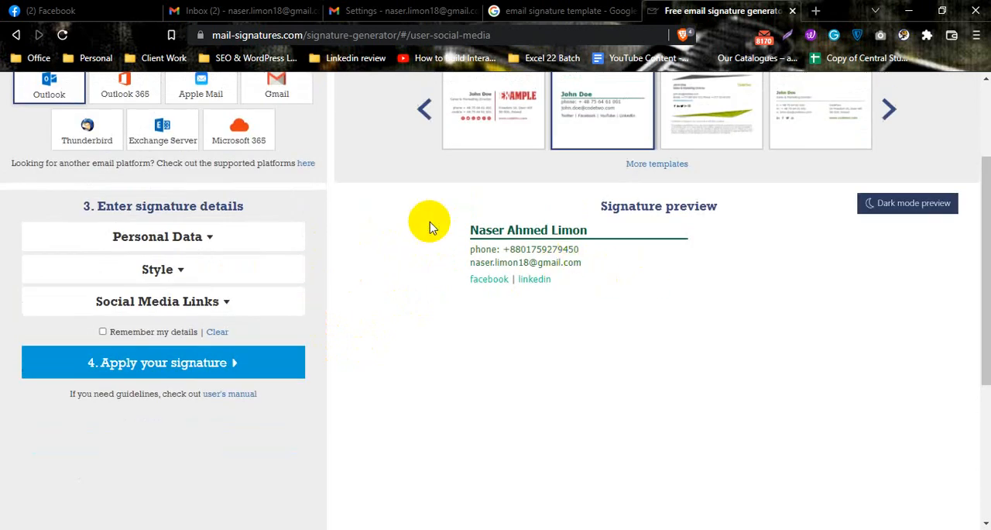
{"action": "mouse_move", "coordinate": [432, 227]}
{"action": "left_mouse_down"}
{"action": "mouse_move", "coordinate": [527, 244]}
{"action": "mouse_move", "coordinate": [571, 281]}
{"action": "left_mouse_up"}
{"action": "left_click", "coordinate": [571, 286]}
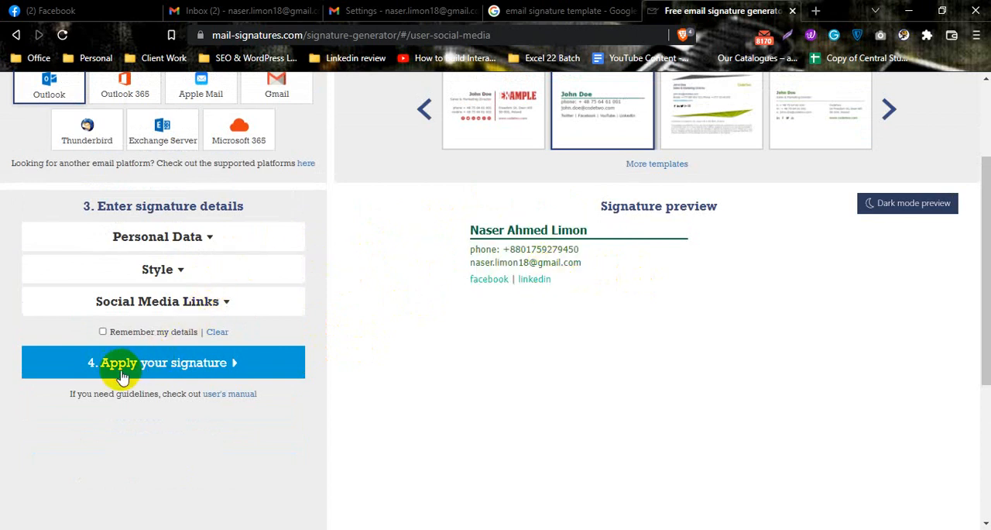
{"action": "left_click", "coordinate": [178, 374]}
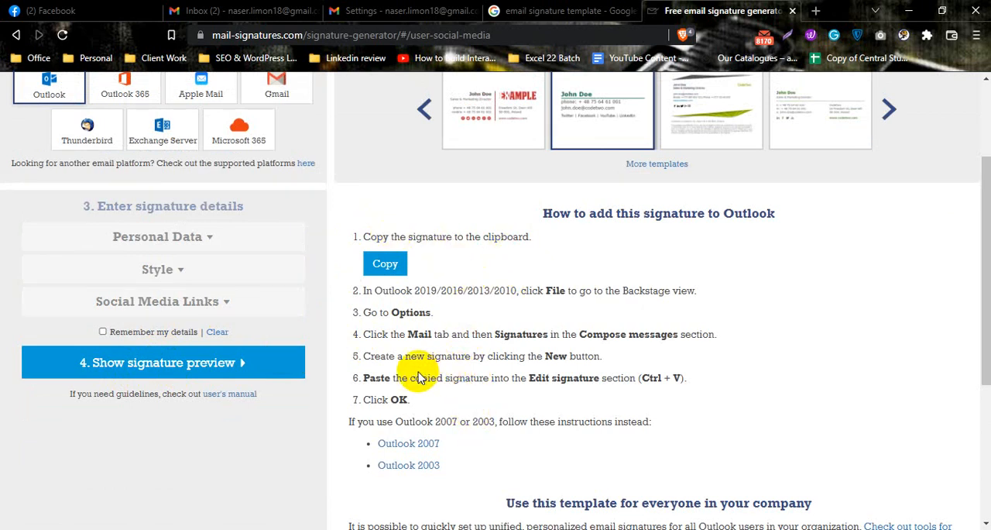
{"action": "left_click", "coordinate": [385, 264]}
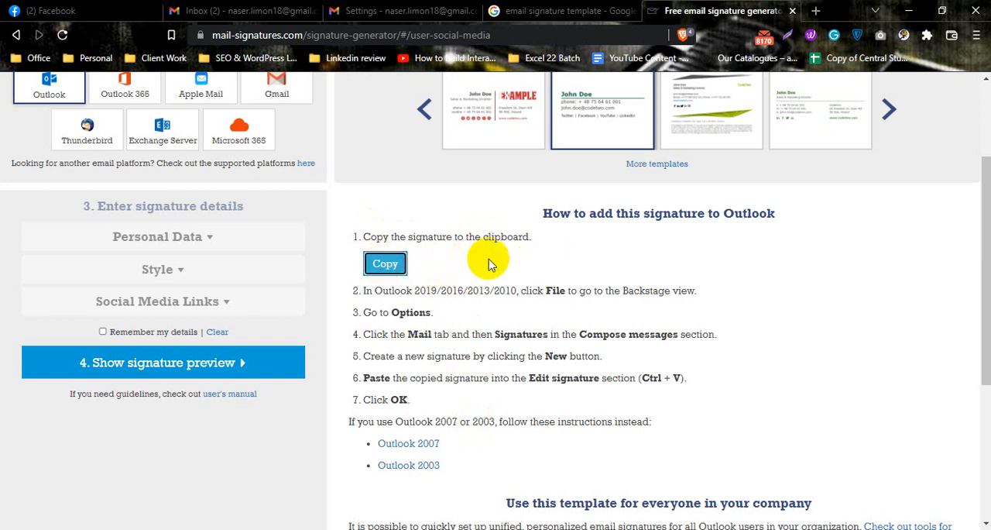
Switch to Gmail settings, create a new signature named with the owner's last name, and paste the copied template signature into it
{"action": "left_click", "coordinate": [345, 11]}
{"action": "scroll", "coordinate": [521, 418], "scroll_direction": "down", "scroll_amount": 3}
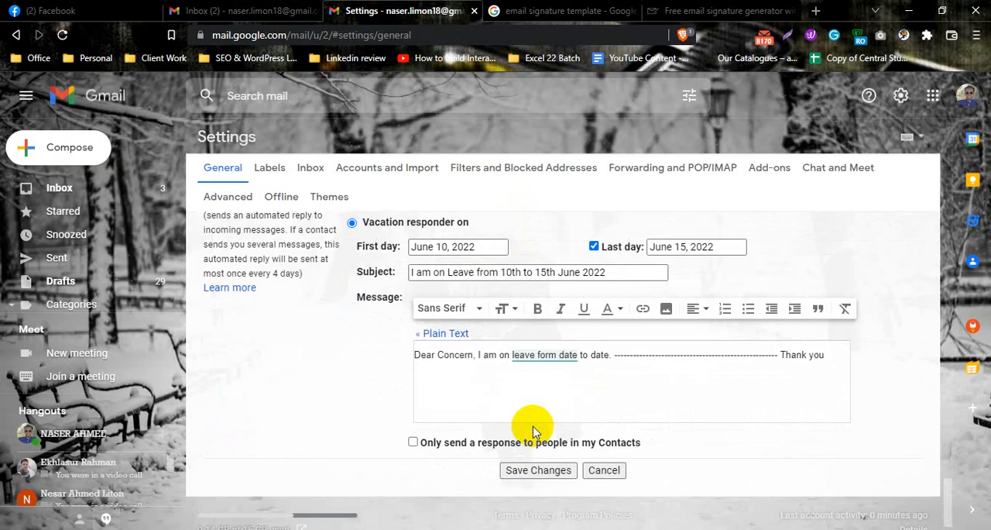
{"action": "scroll", "coordinate": [465, 387], "scroll_direction": "up", "scroll_amount": 2}
{"action": "scroll", "coordinate": [400, 305], "scroll_direction": "up", "scroll_amount": 1}
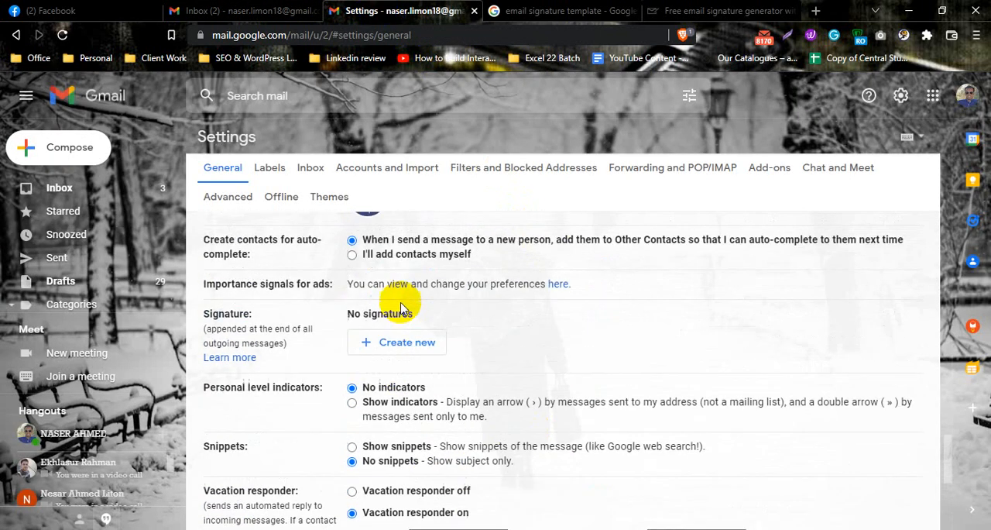
{"action": "left_click", "coordinate": [400, 347]}
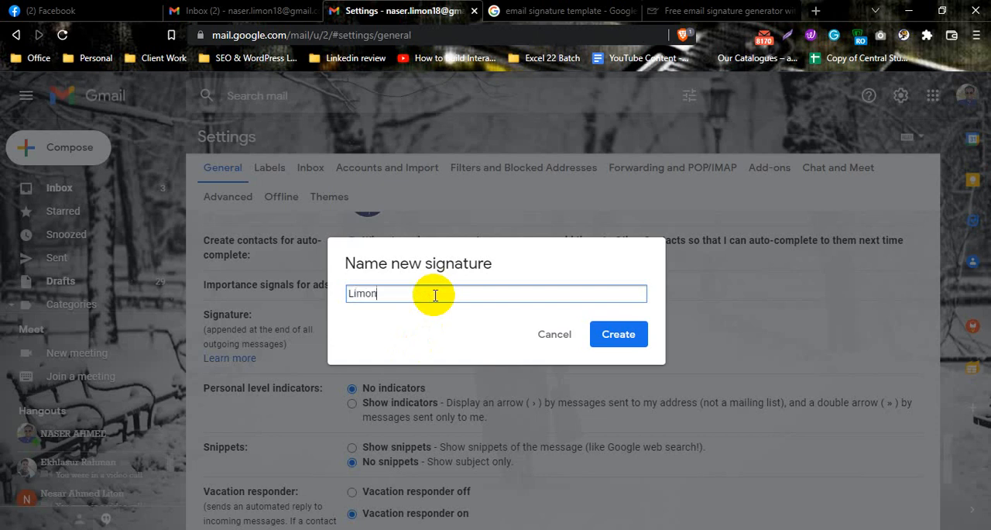
{"action": "type", "text": "Limon"}
{"action": "left_click", "coordinate": [620, 334]}
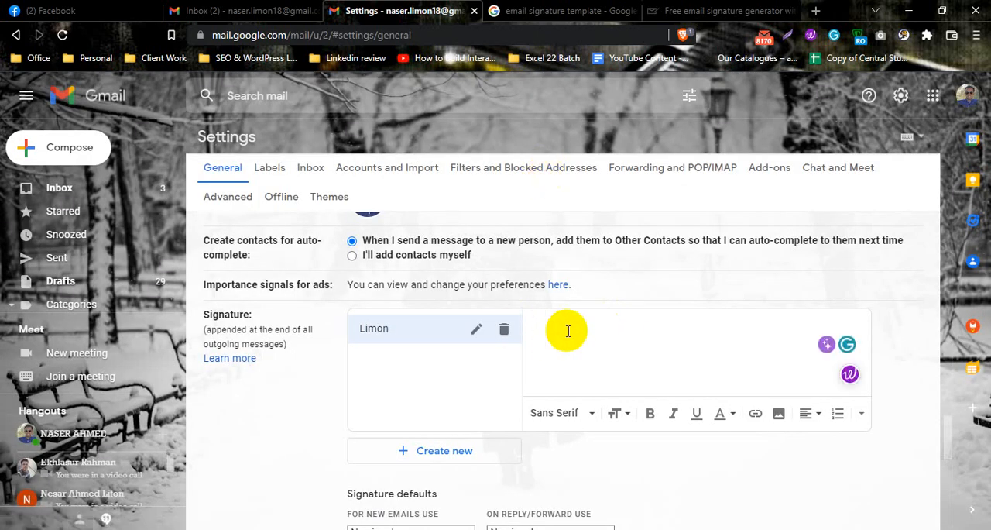
{"action": "key", "text": "ctrl+v"}
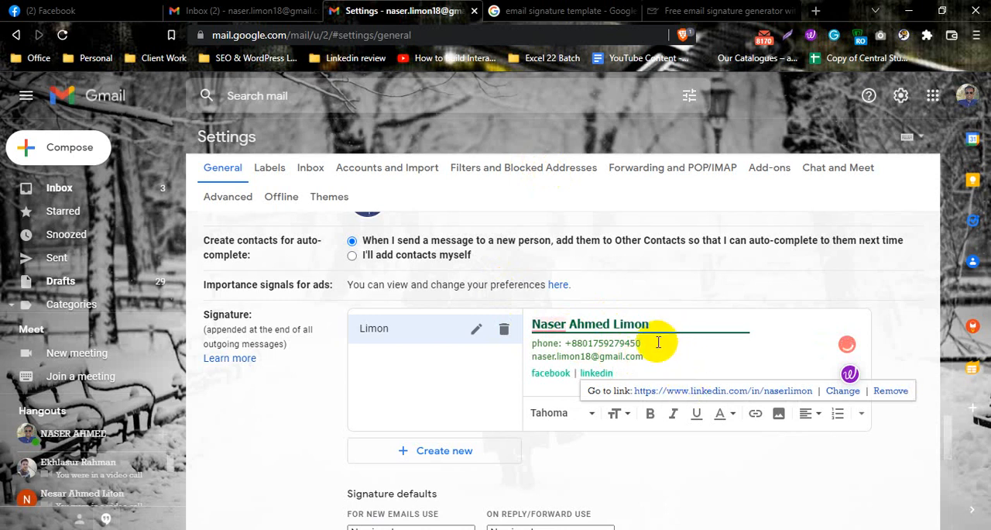
Set the new signature as the default for both new emails and replies/forwards
{"action": "scroll", "coordinate": [504, 430], "scroll_direction": "down", "scroll_amount": 1}
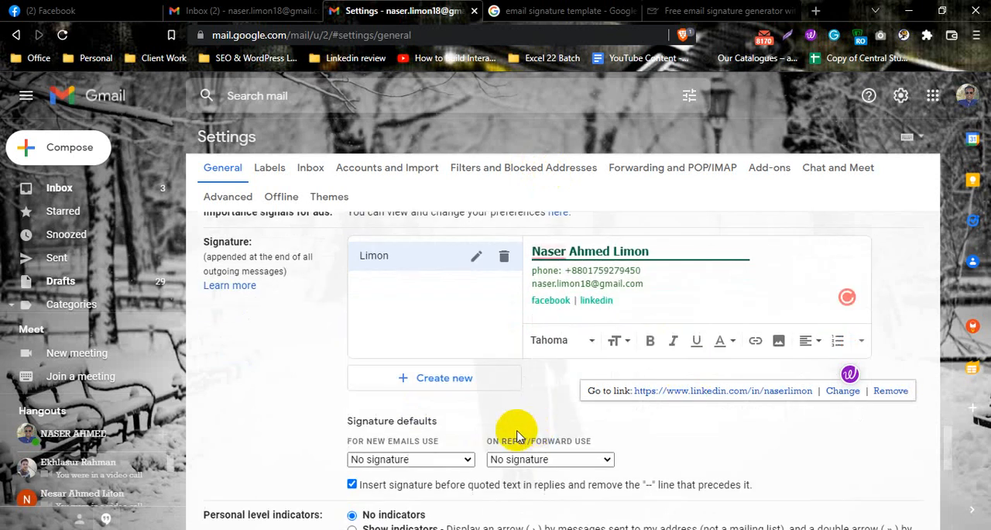
{"action": "left_click", "coordinate": [453, 461]}
{"action": "left_click", "coordinate": [403, 486]}
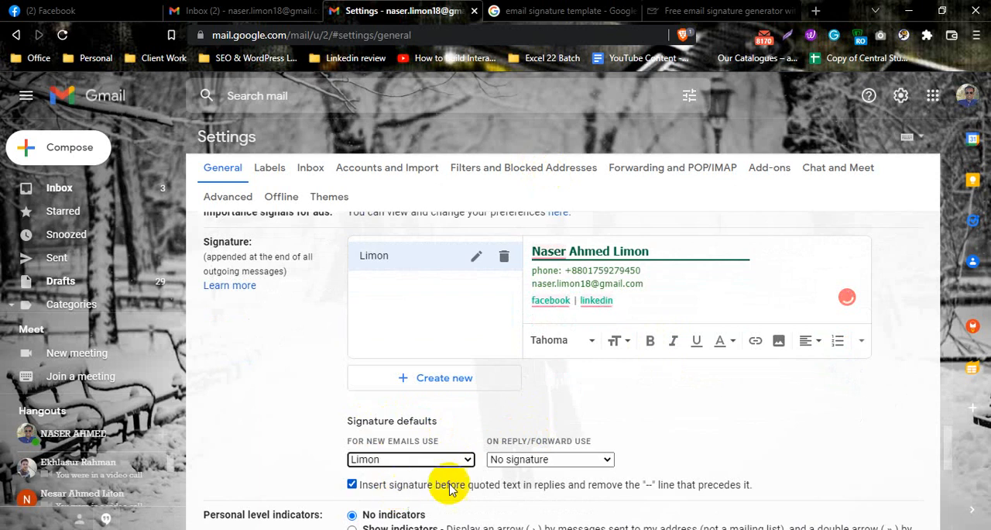
{"action": "left_click", "coordinate": [553, 459]}
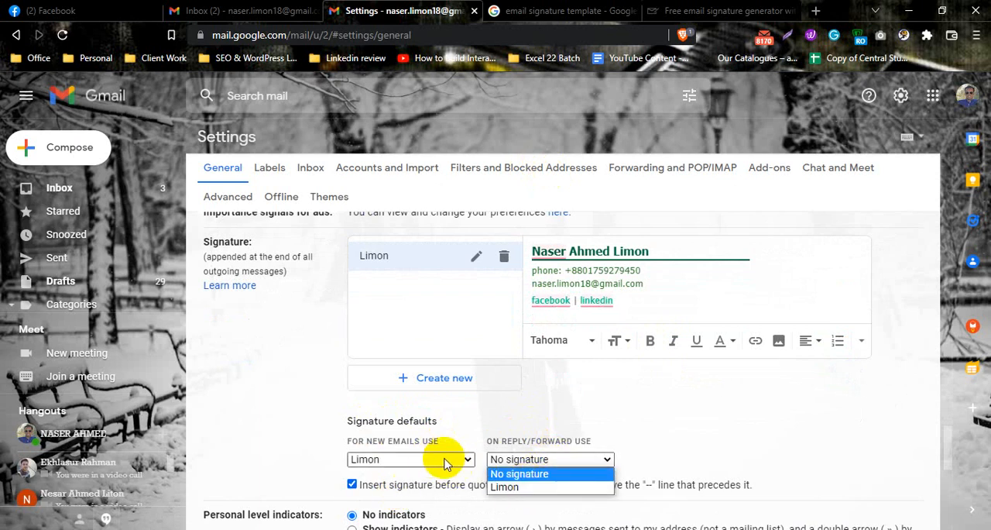
{"action": "left_click", "coordinate": [525, 487]}
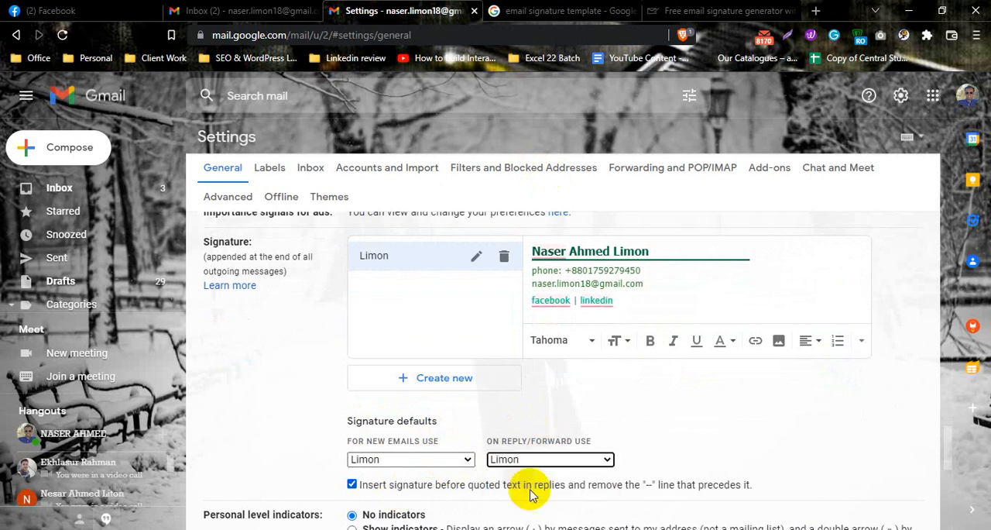
{"action": "left_click", "coordinate": [585, 404]}
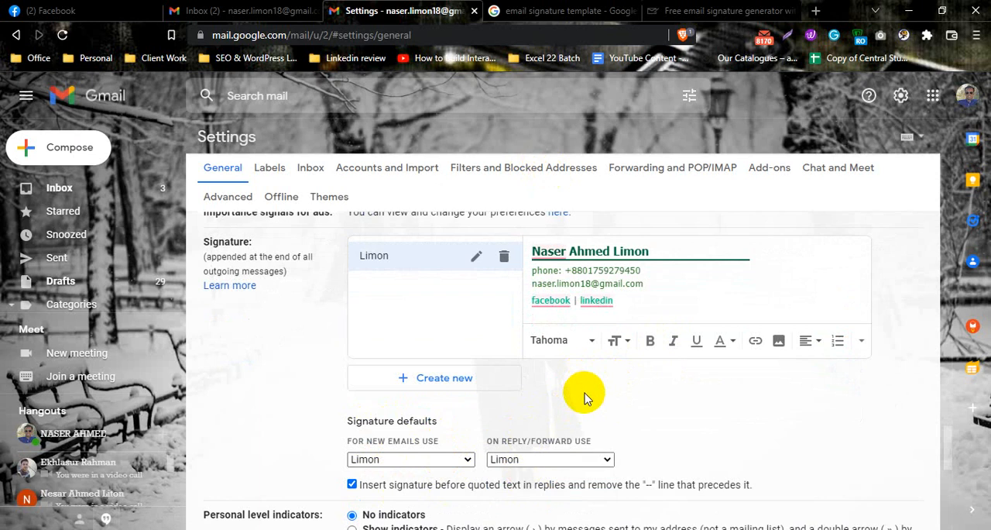
{"action": "scroll", "coordinate": [582, 394], "scroll_direction": "down", "scroll_amount": 10}
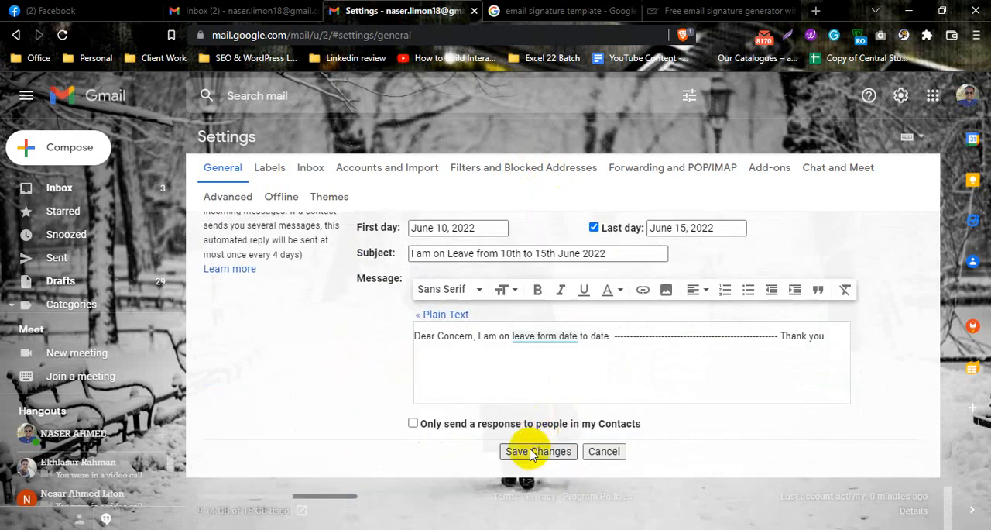
{"action": "scroll", "coordinate": [550, 457], "scroll_direction": "up", "scroll_amount": 10}
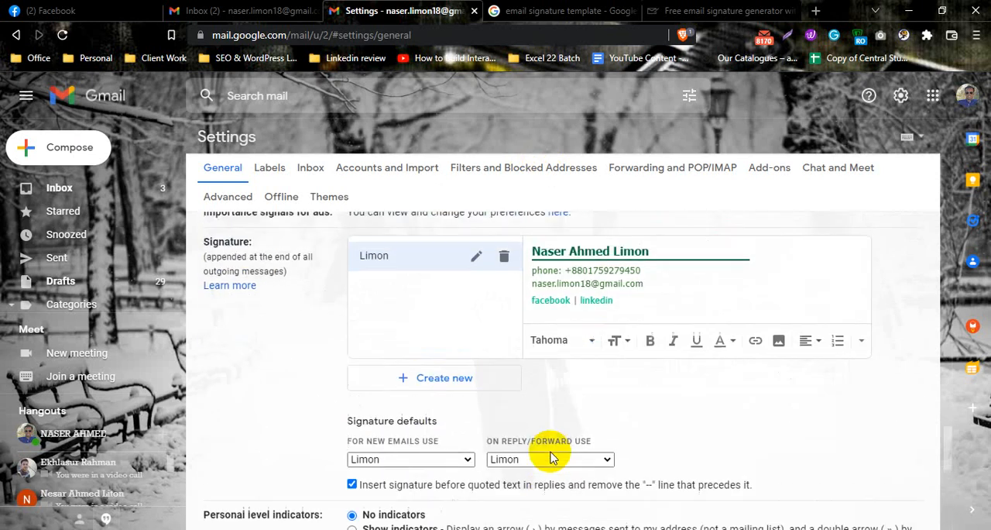
Compose a new message from the inbox and compare its signature with the one in the signature settings
{"action": "left_click", "coordinate": [259, 11]}
{"action": "left_click", "coordinate": [59, 145]}
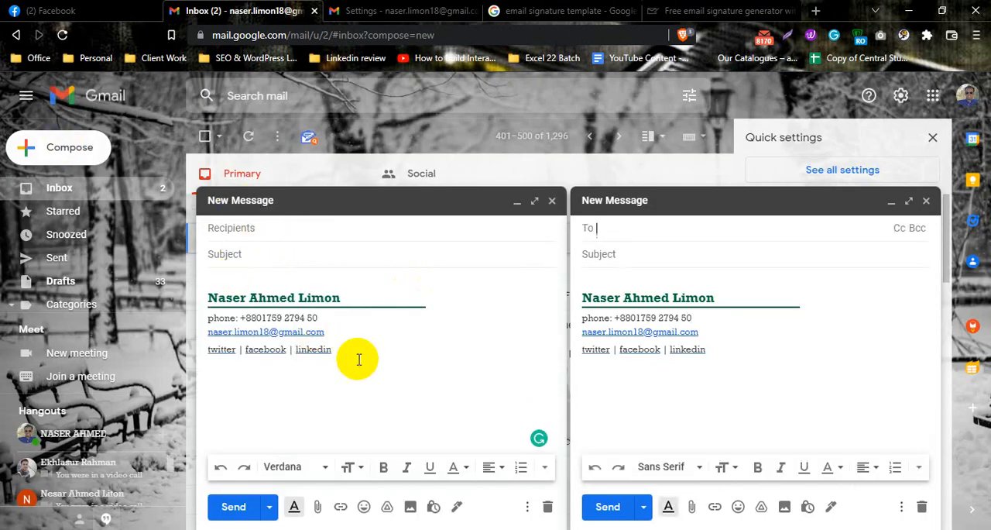
{"action": "left_click", "coordinate": [381, 10]}
{"action": "left_click_drag", "start_coordinate": [626, 304], "coordinate": [542, 248]}
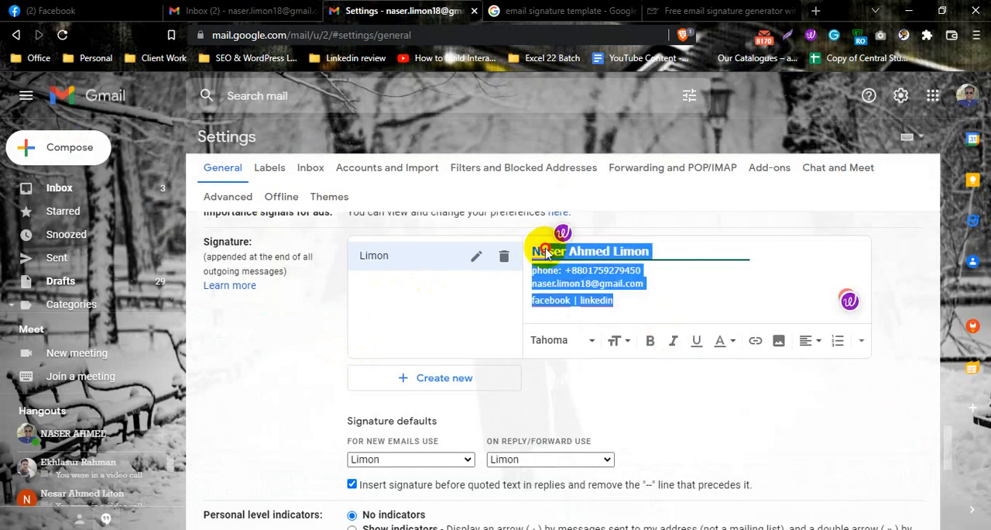
{"action": "left_click", "coordinate": [259, 11]}
{"action": "mouse_move", "coordinate": [340, 348]}
{"action": "left_mouse_down"}
{"action": "mouse_move", "coordinate": [265, 307]}
{"action": "mouse_move", "coordinate": [196, 293]}
{"action": "left_mouse_up"}
{"action": "left_click", "coordinate": [427, 11]}
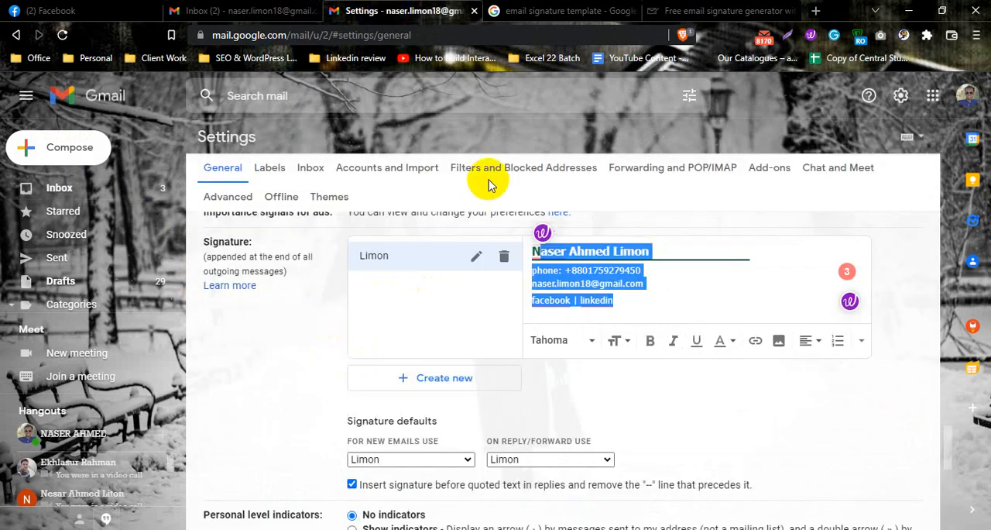
Delete the entire pasted content from the new signature's text box in settings
{"action": "left_click", "coordinate": [656, 306]}
{"action": "mouse_move", "coordinate": [647, 305]}
{"action": "left_mouse_down"}
{"action": "mouse_move", "coordinate": [541, 273]}
{"action": "mouse_move", "coordinate": [530, 253]}
{"action": "left_mouse_up"}
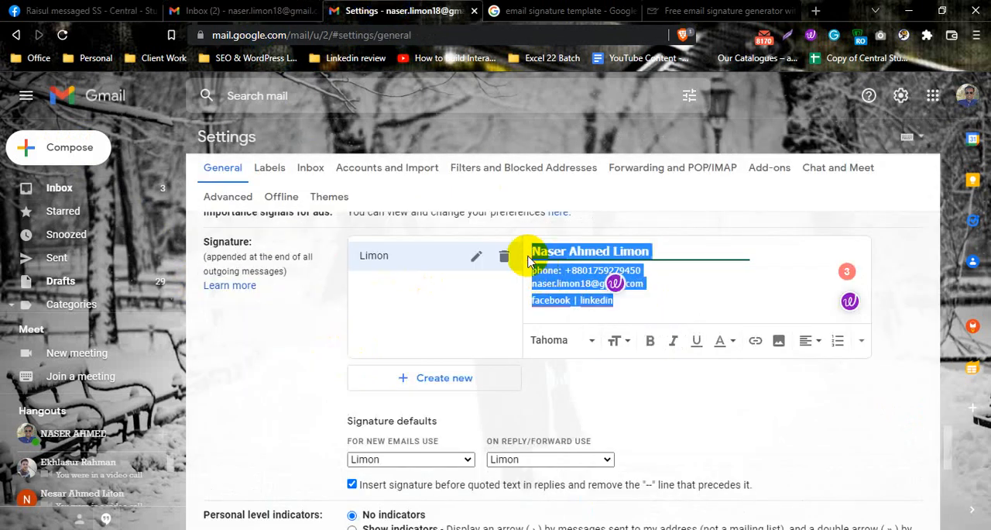
{"action": "key", "text": "BackSpace"}
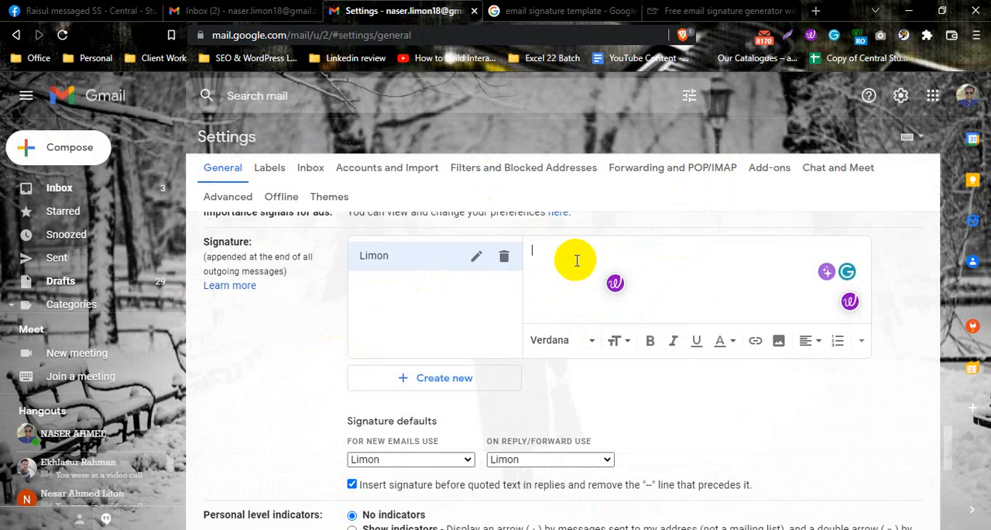
Test the Facebook link in the newly composed message's signature, and return to the inbox
{"action": "left_click", "coordinate": [288, 11]}
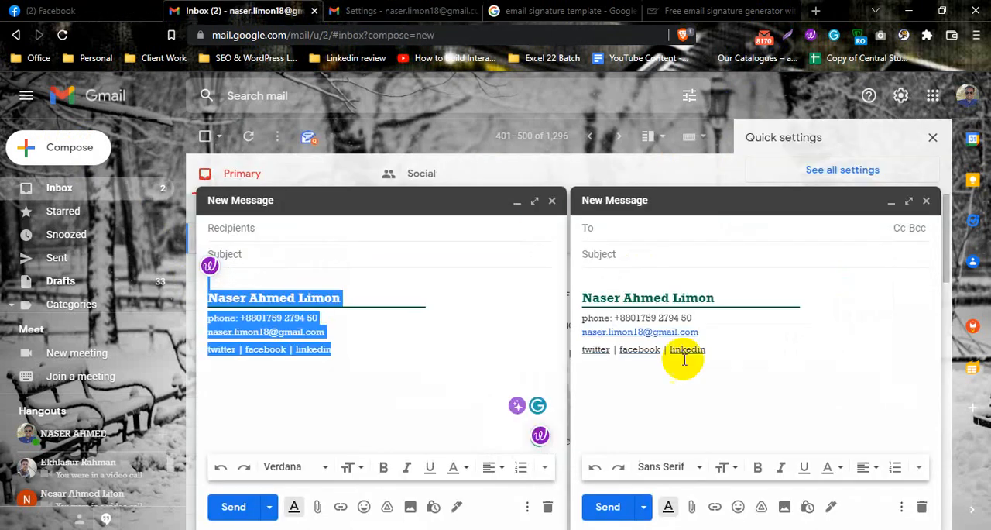
{"action": "left_click", "coordinate": [635, 356]}
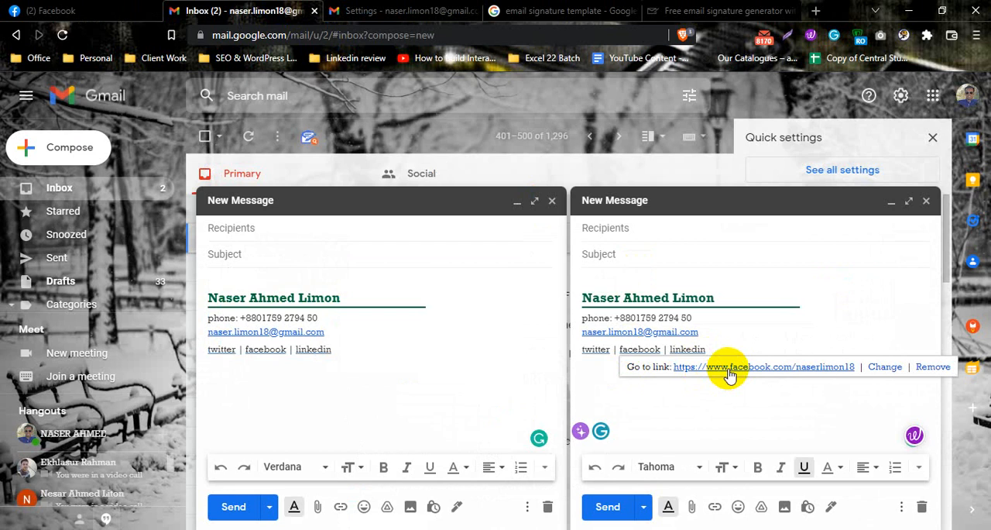
{"action": "left_click", "coordinate": [728, 374]}
{"action": "left_click", "coordinate": [204, 11]}
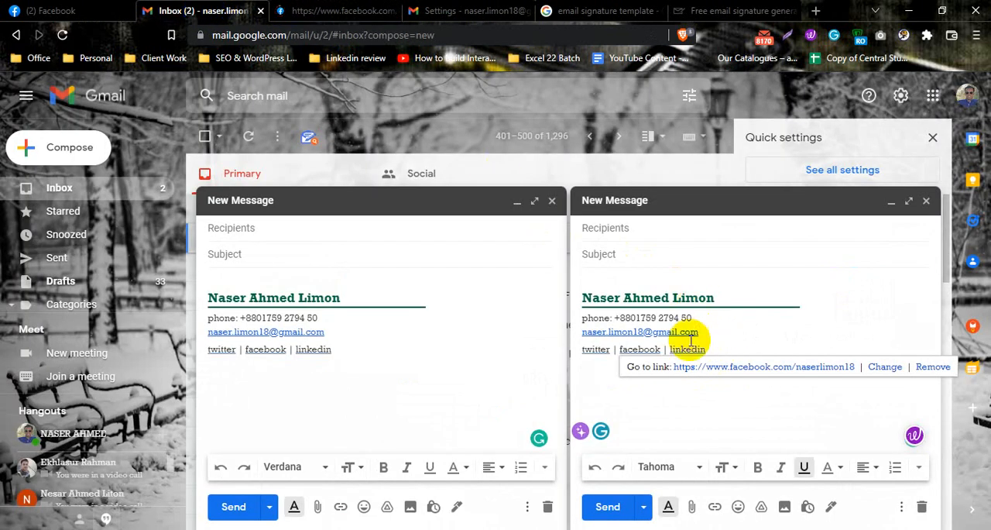